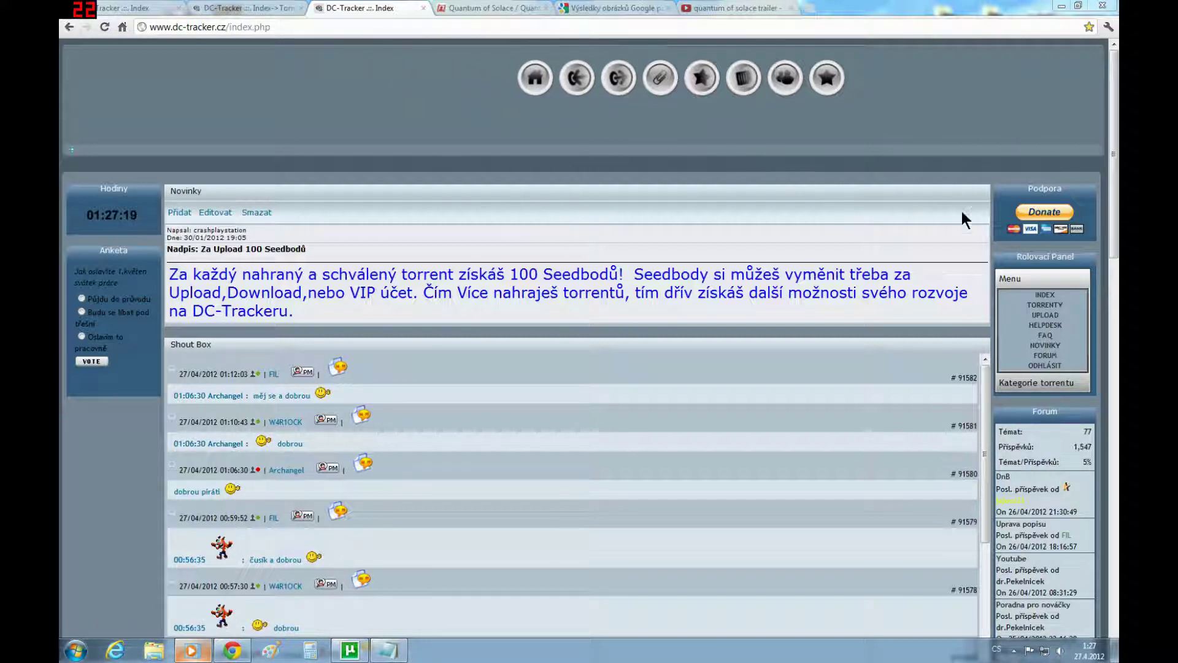
- Open the tracker's torrent upload page and copy the web address of the Quantum of Solace page on ČSFD
click(1044, 317)
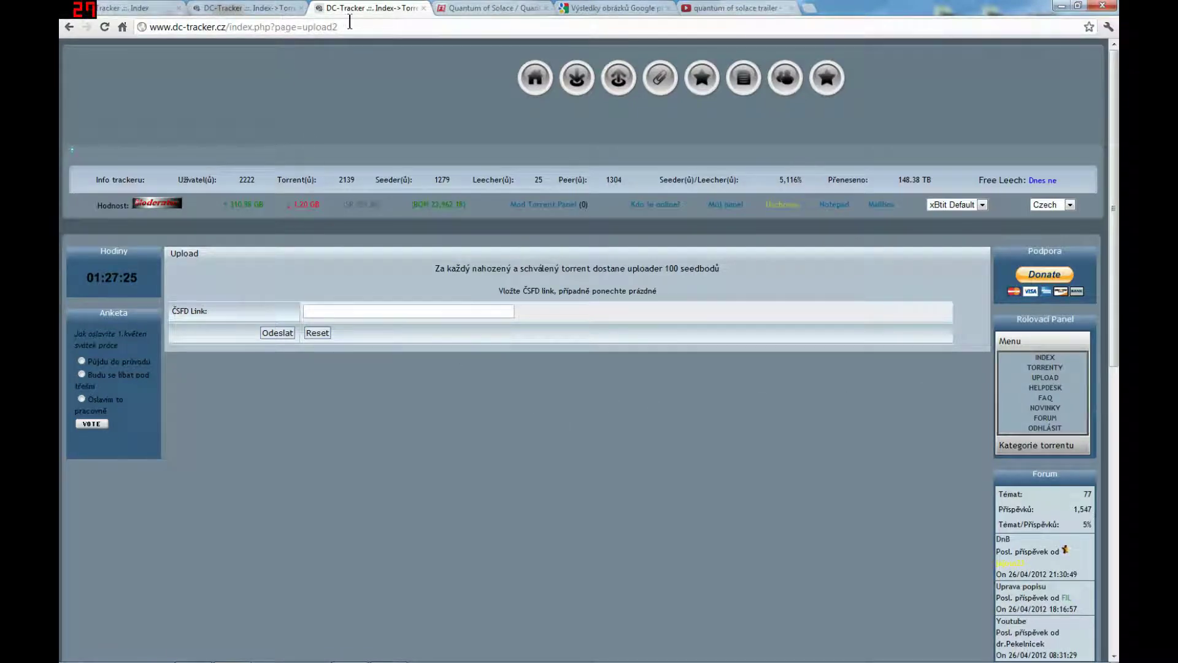
click(469, 9)
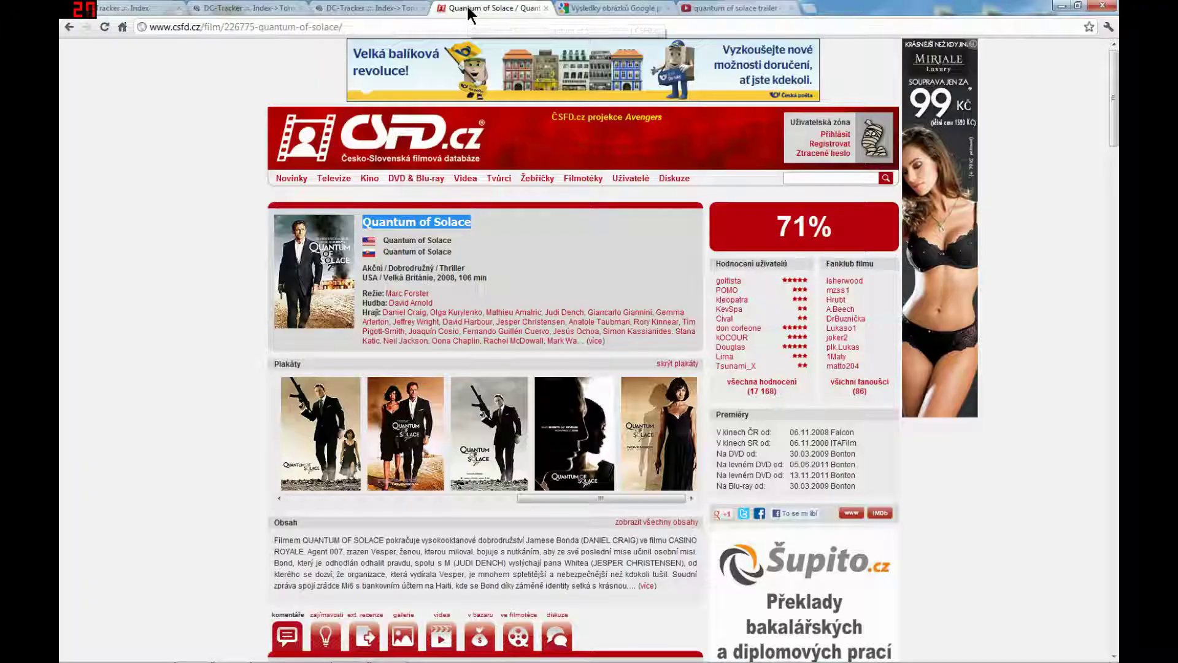
click(350, 26)
right_click(317, 26)
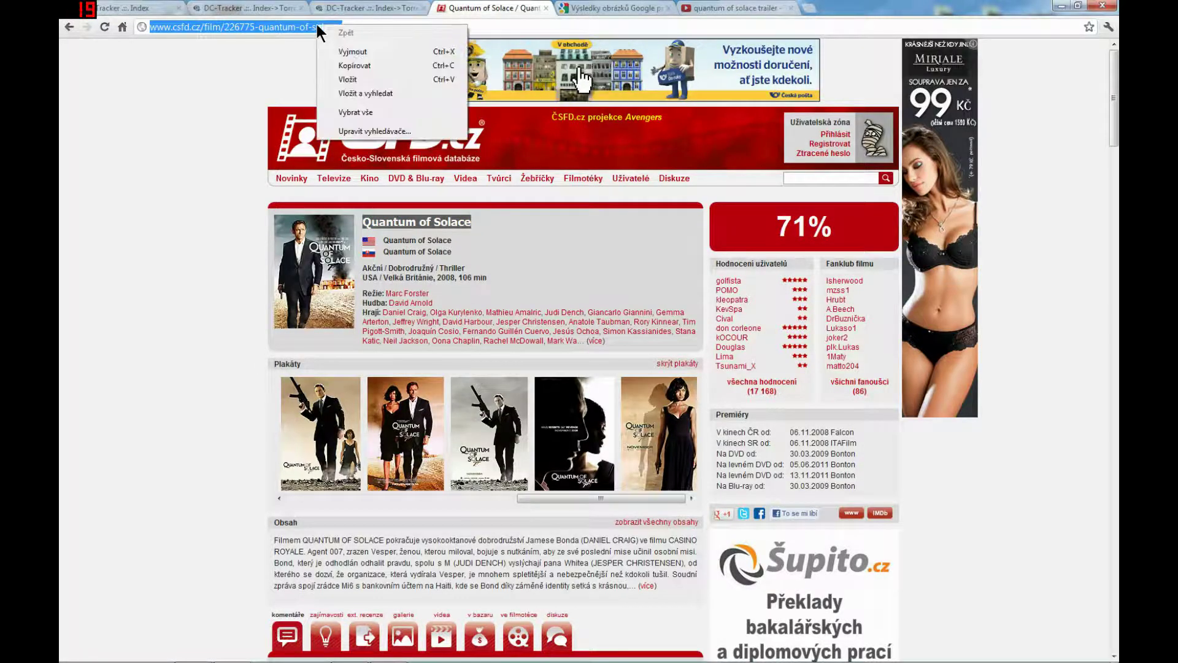
click(346, 66)
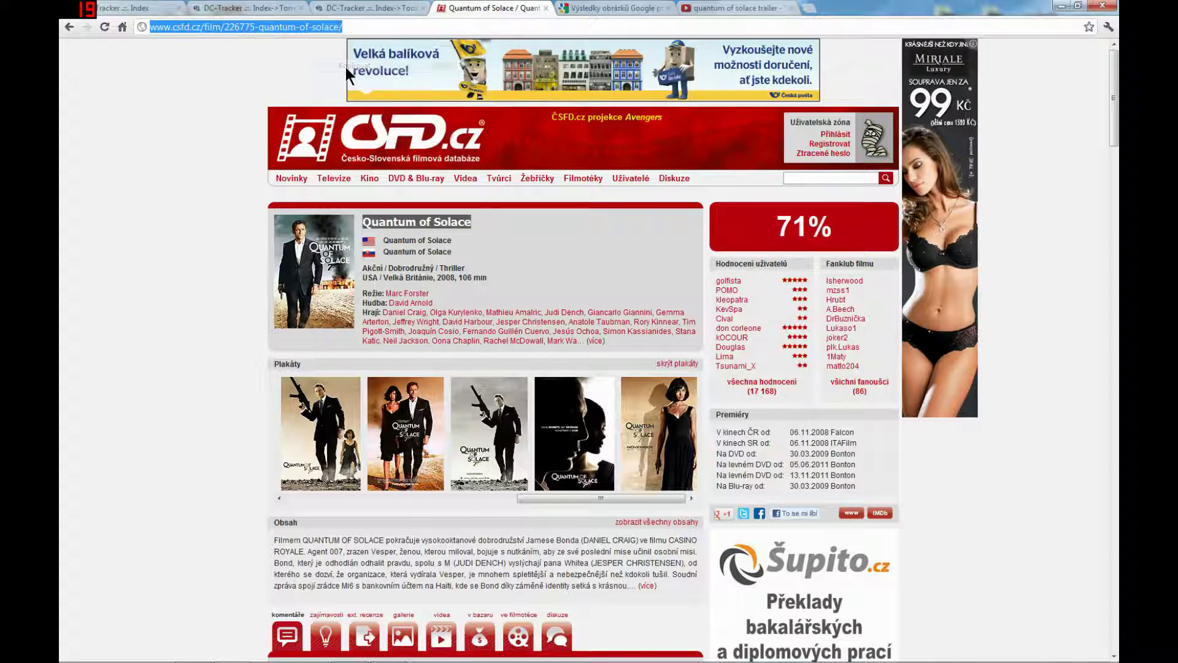
click(355, 6)
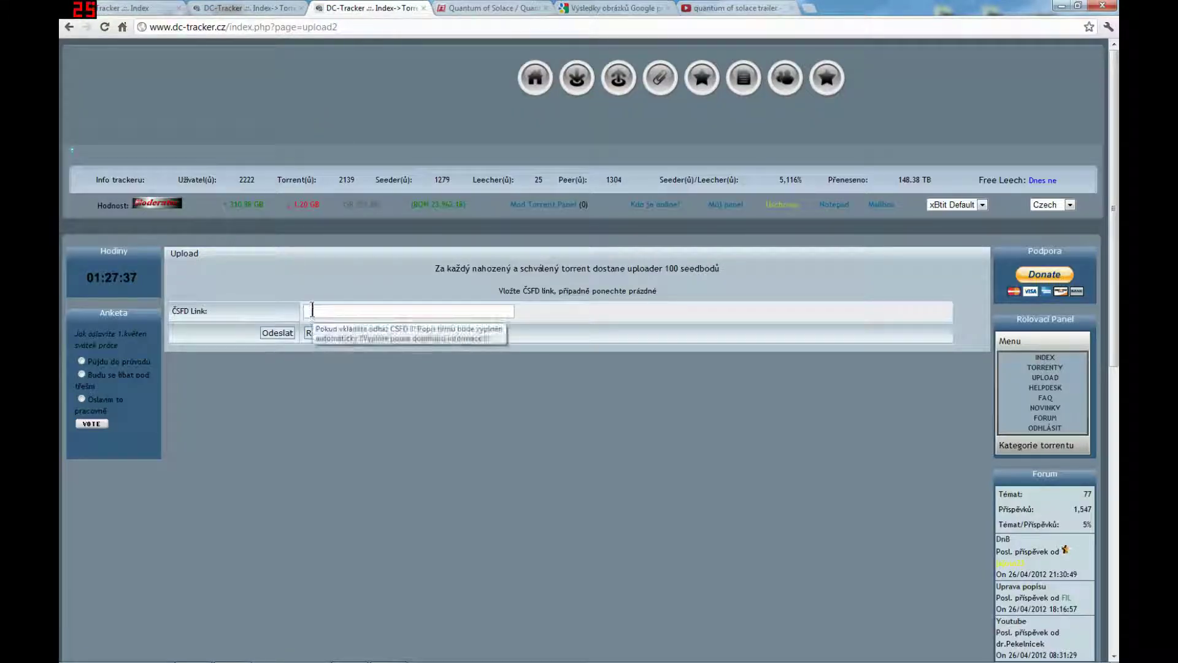
click(312, 310)
right_click(313, 310)
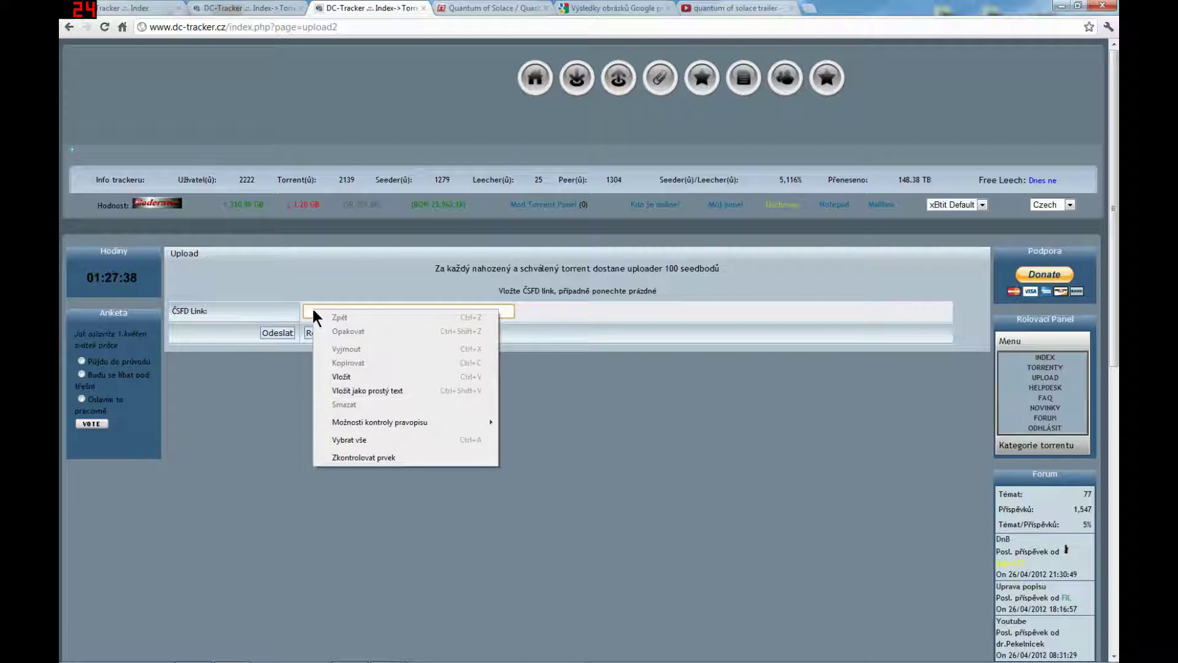
click(340, 377)
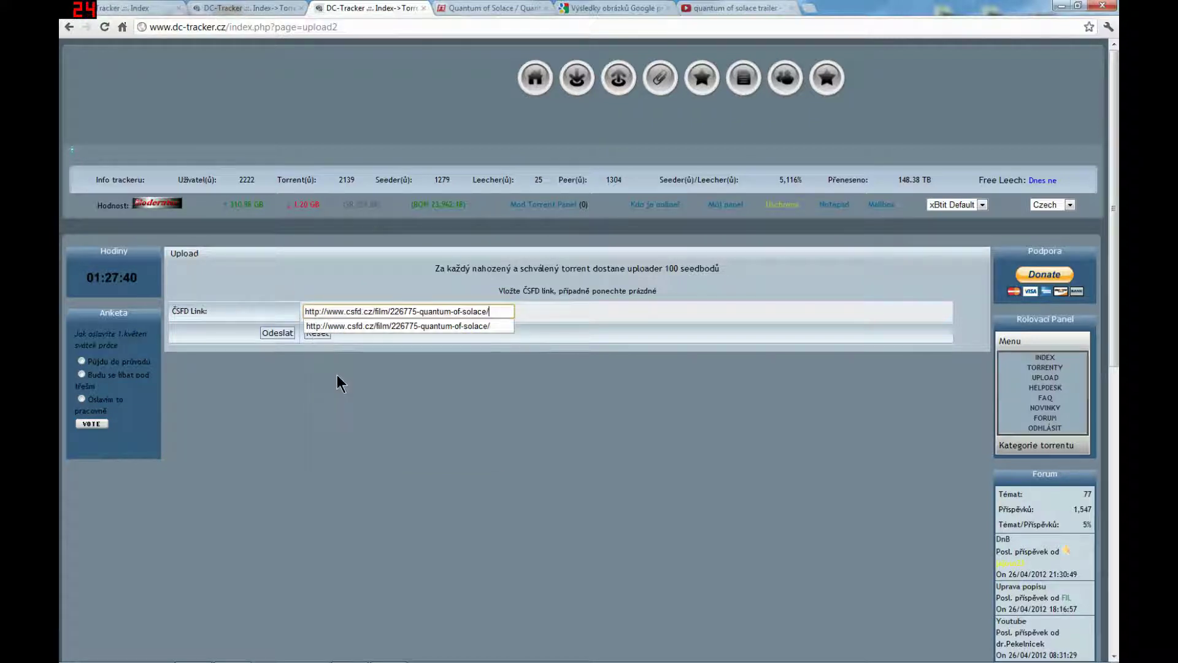
click(277, 333)
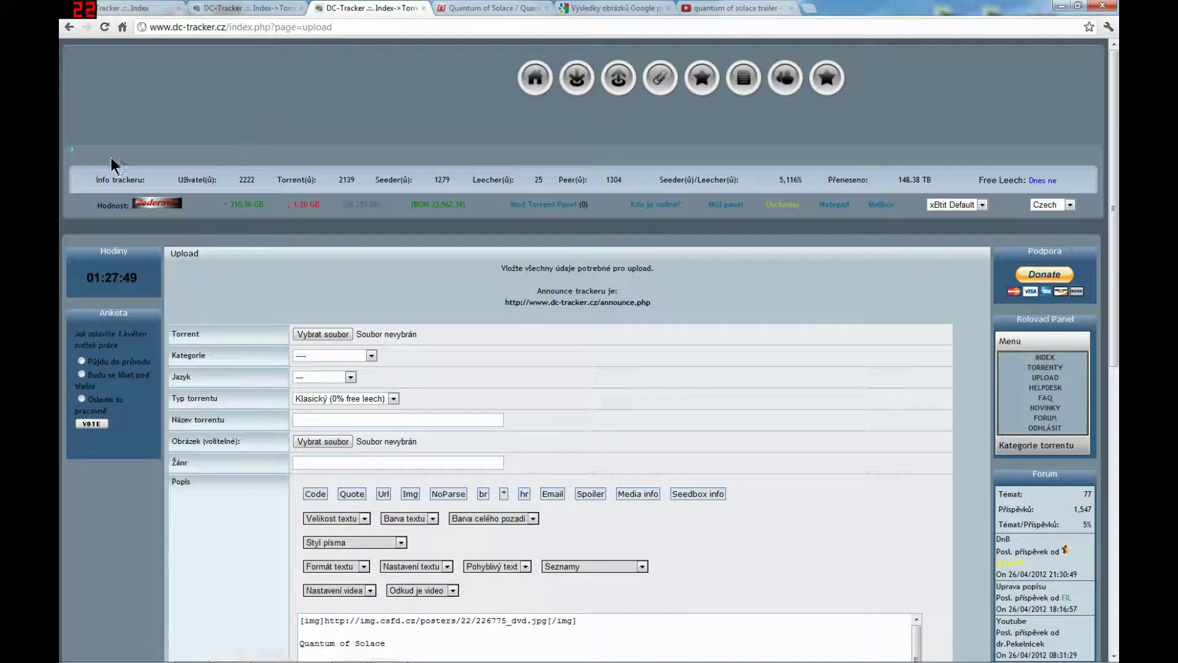
- Collapse the tracker info bar, and set the torrent's category to DVD-R and its language to Česky
click(72, 147)
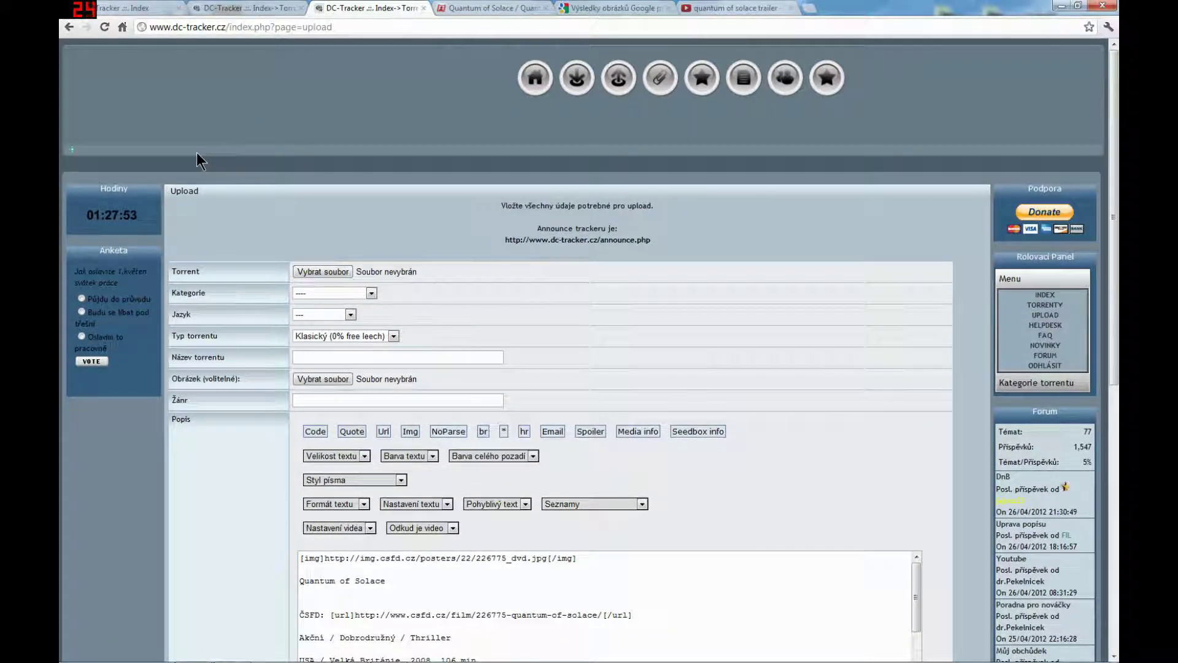
click(372, 293)
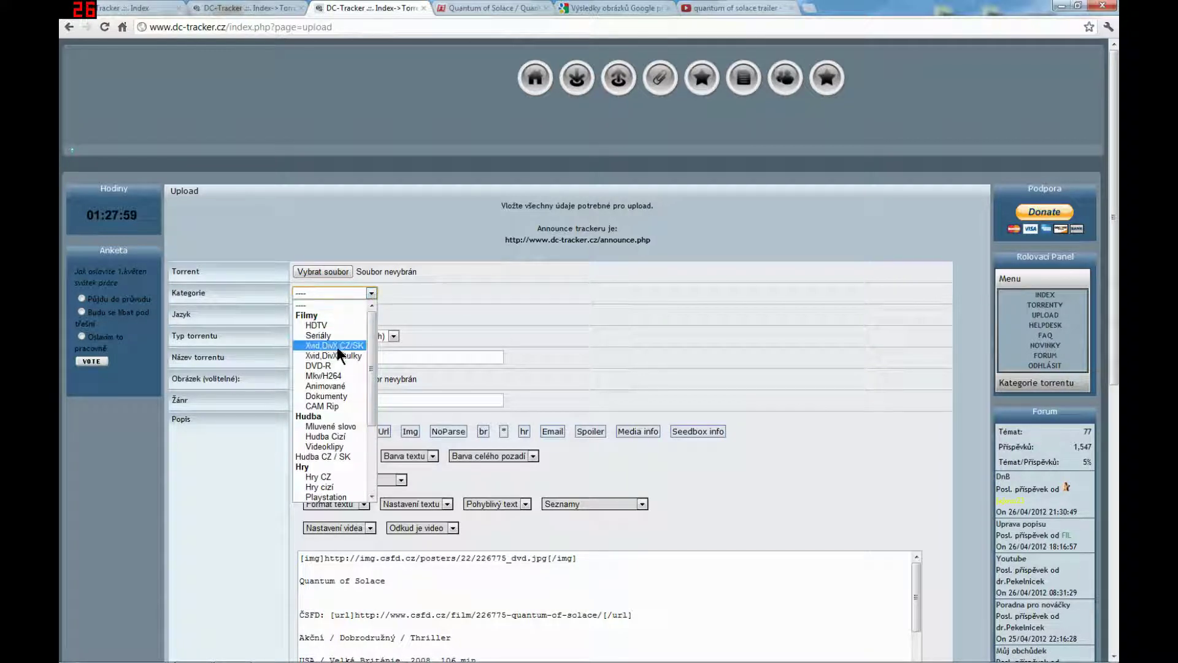
click(320, 365)
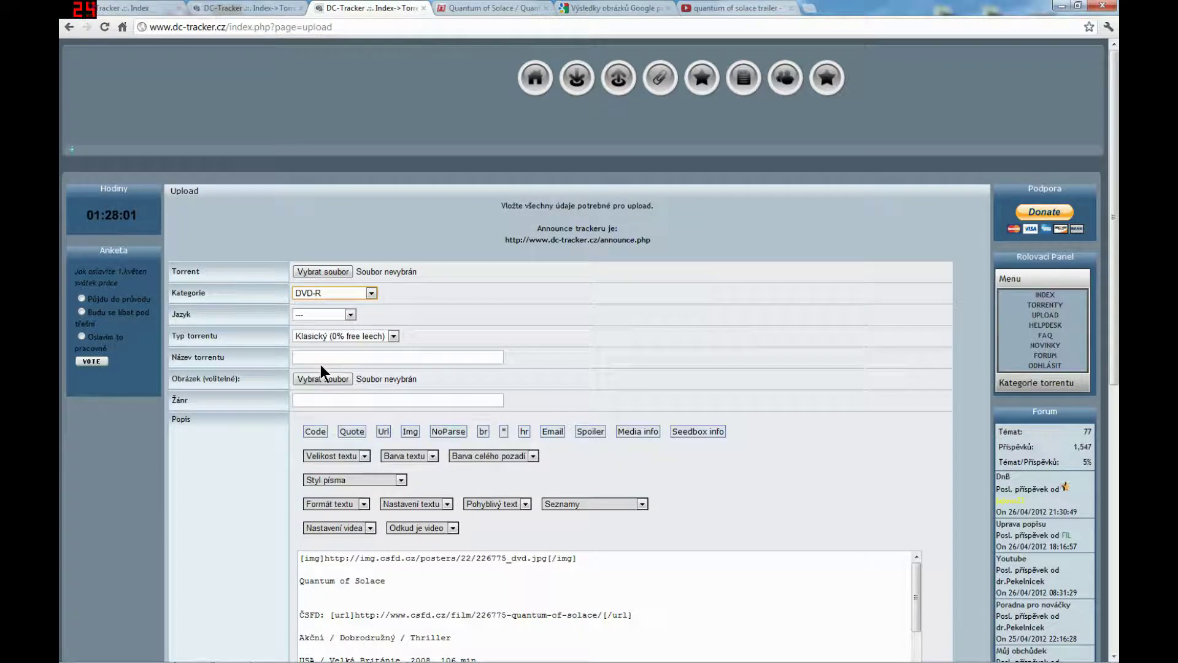
click(347, 312)
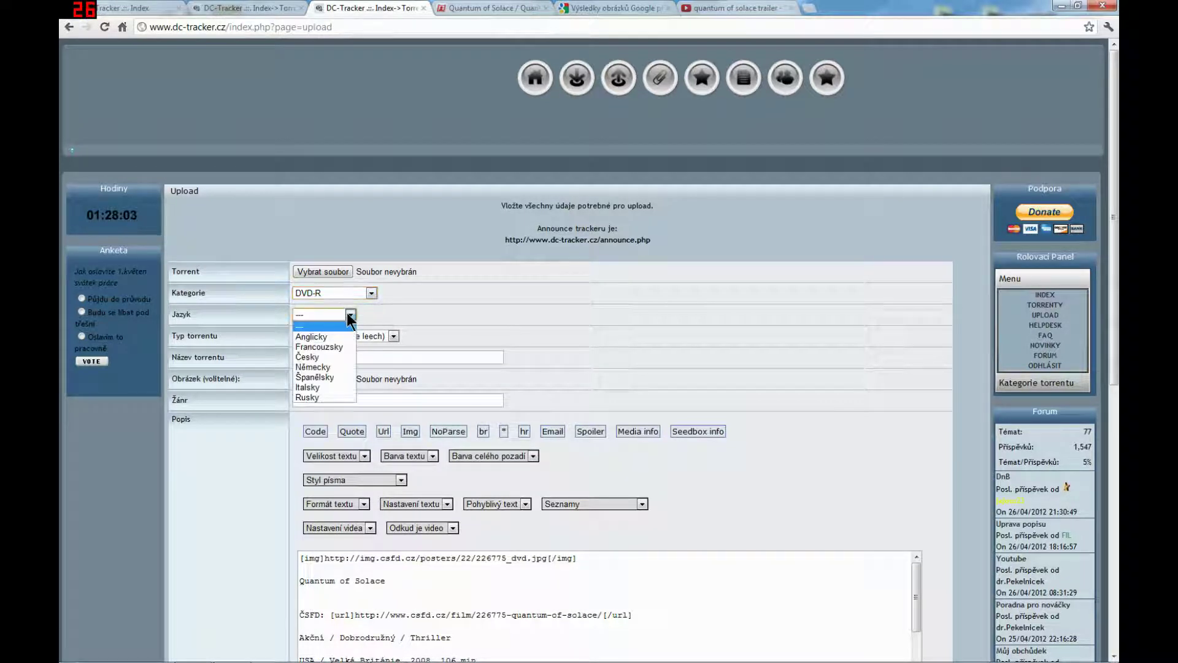
click(315, 357)
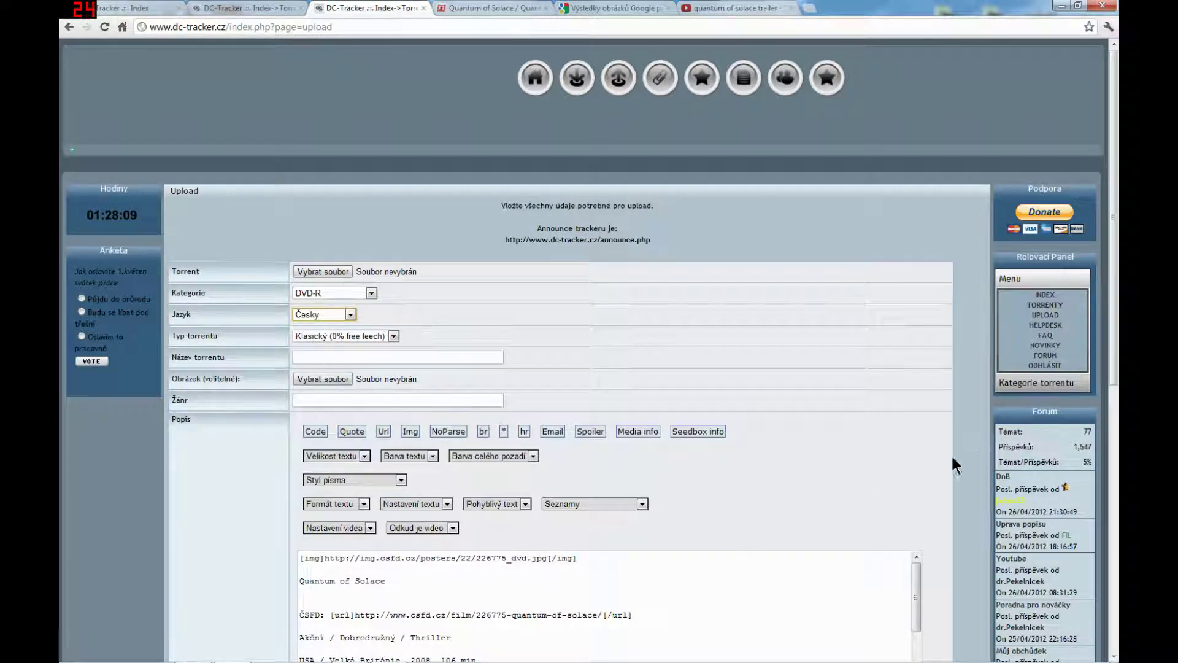
- Copy the film title "Quantum of Solace" from the description into the torrent name field
scroll(978, 451, down, 2)
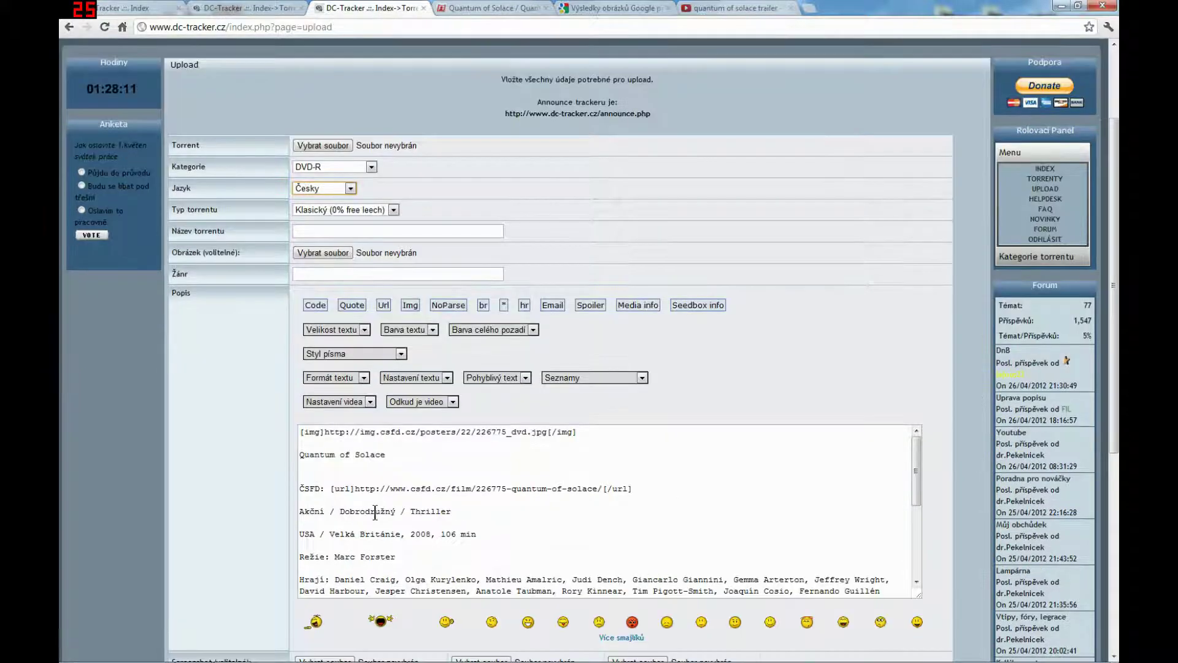
drag(386, 455, 299, 455)
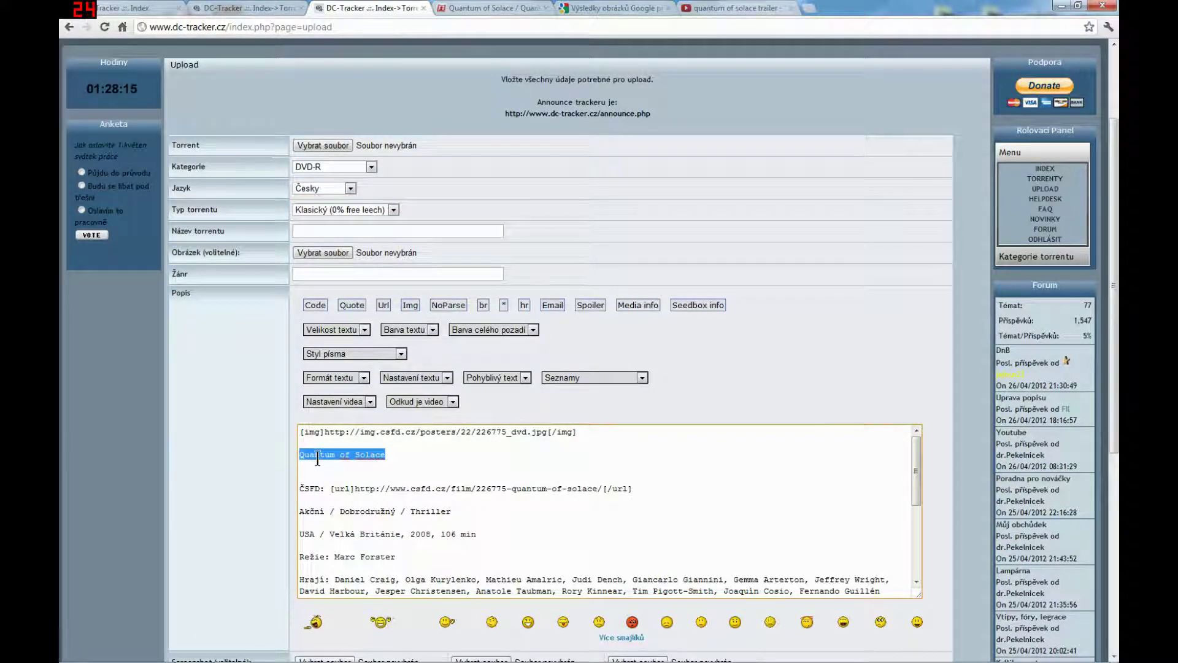
right_click(318, 458)
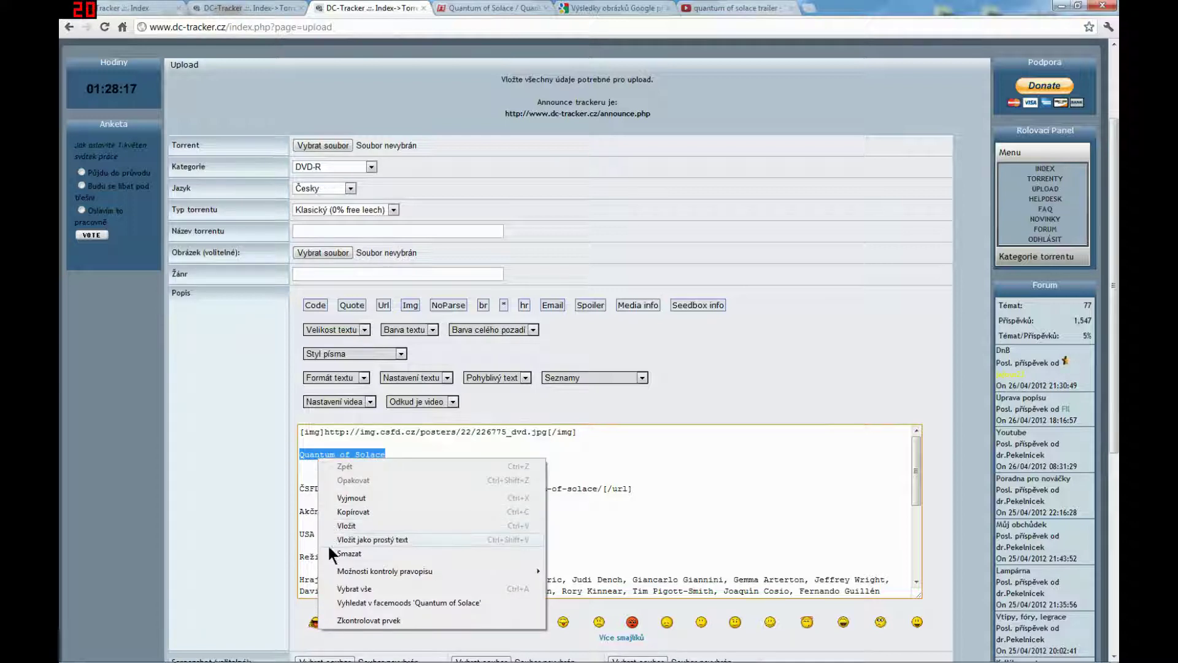
click(349, 511)
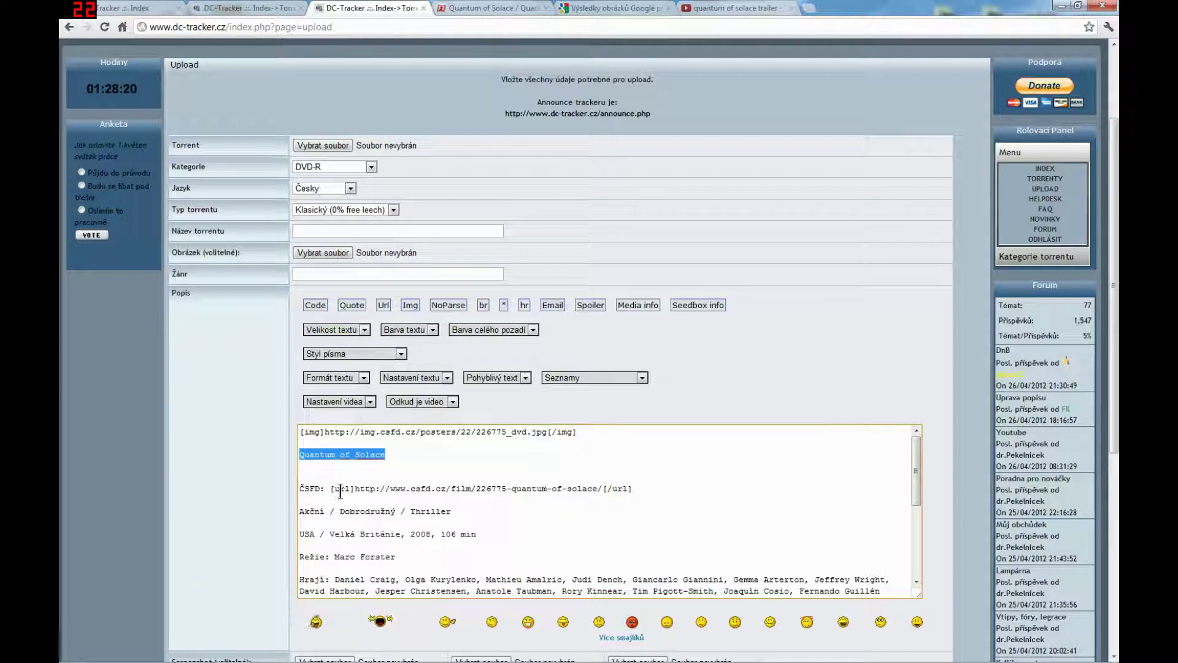
click(305, 236)
right_click(306, 236)
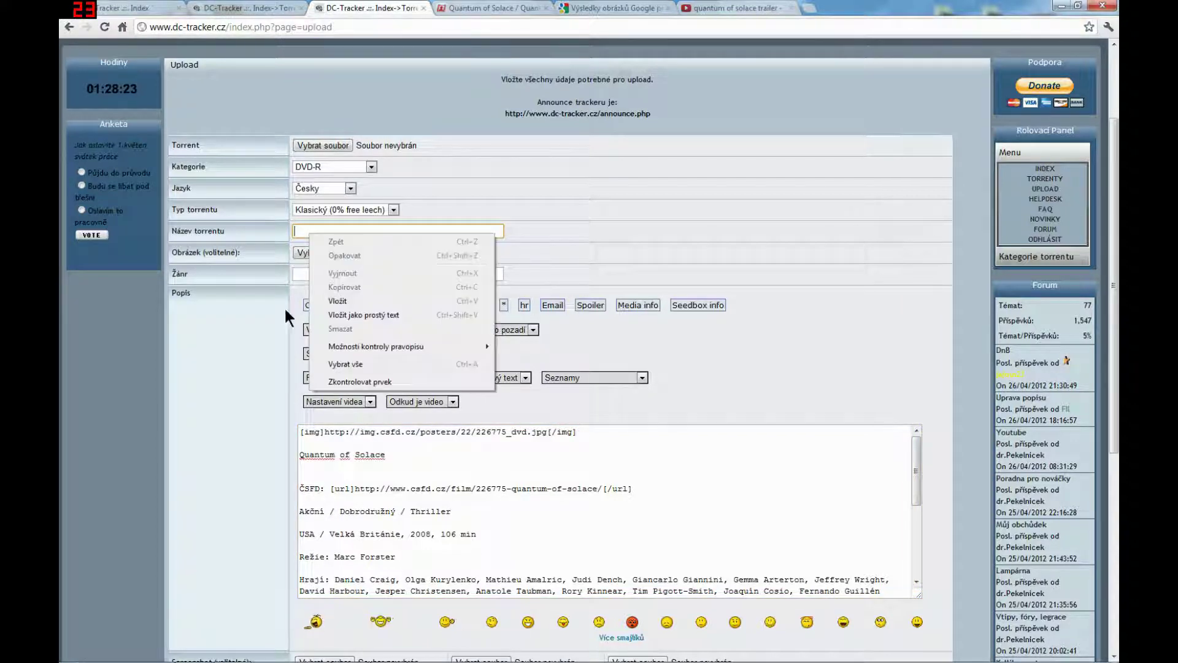
click(337, 301)
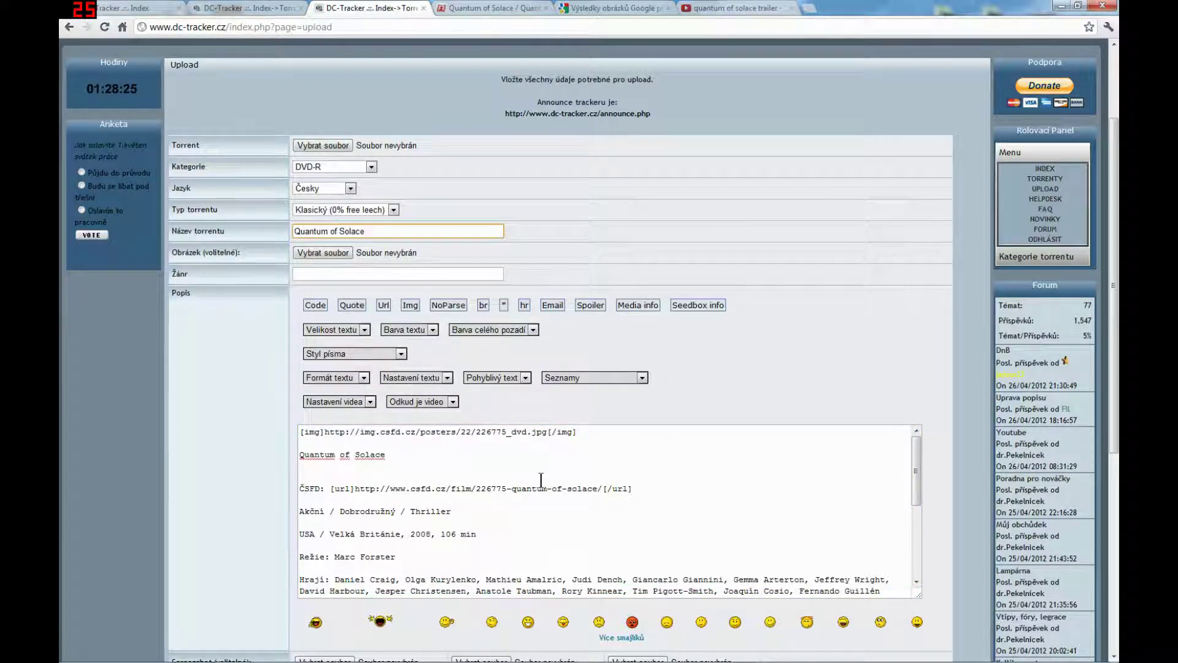
- Copy the genre line "Akční / Dobrodružný / Thriller" from the description into the Žánr field
scroll(661, 485, down, 2)
scroll(662, 487, up, 4)
drag(299, 512, 431, 514)
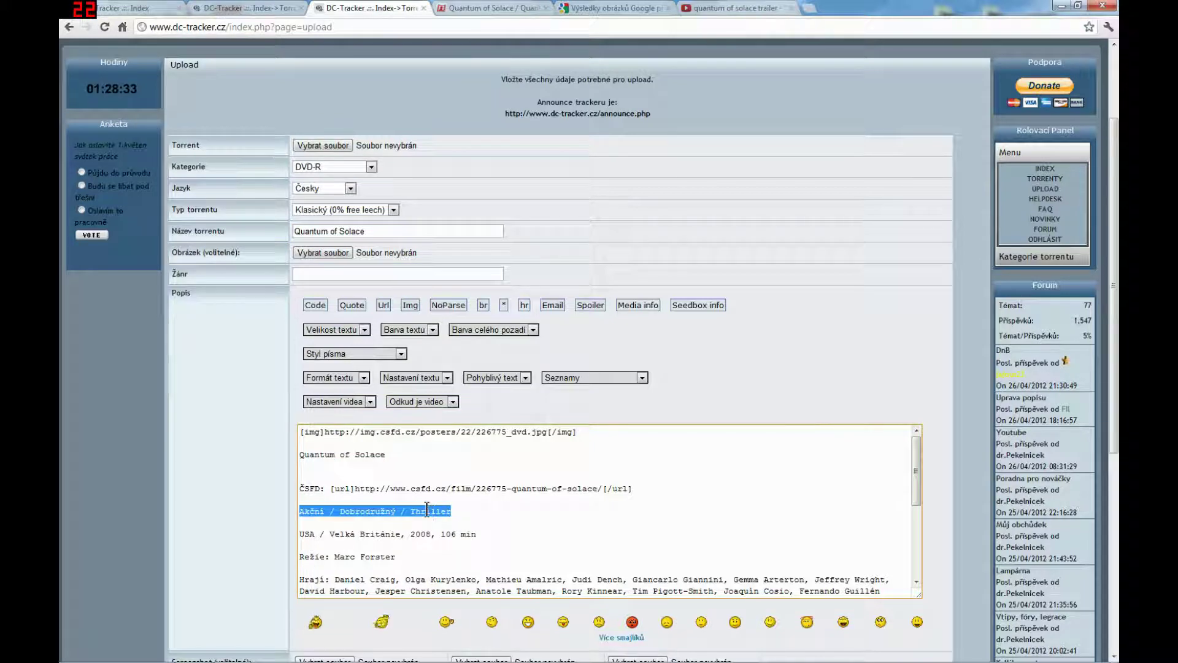
right_click(432, 512)
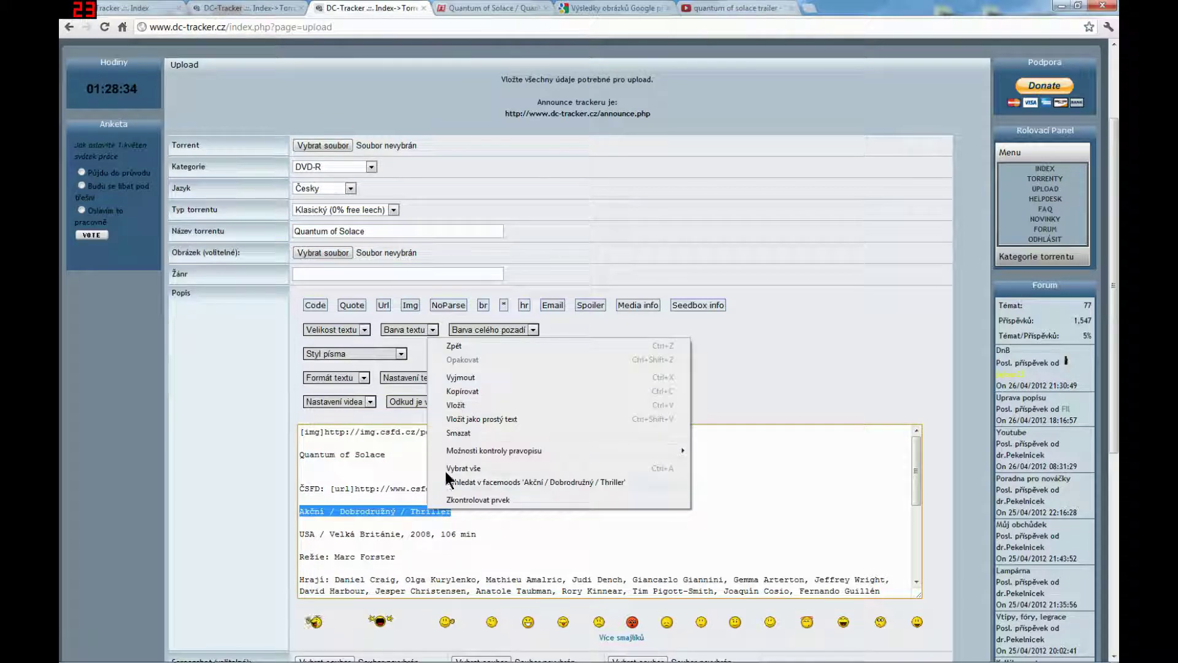
click(463, 393)
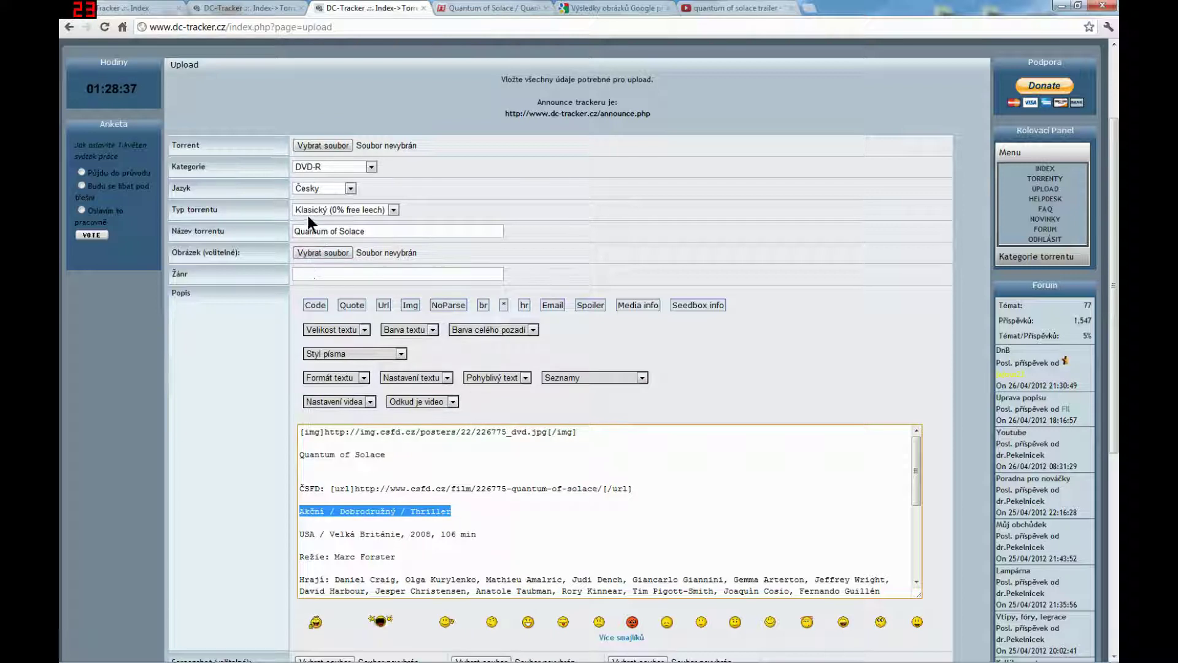
click(307, 275)
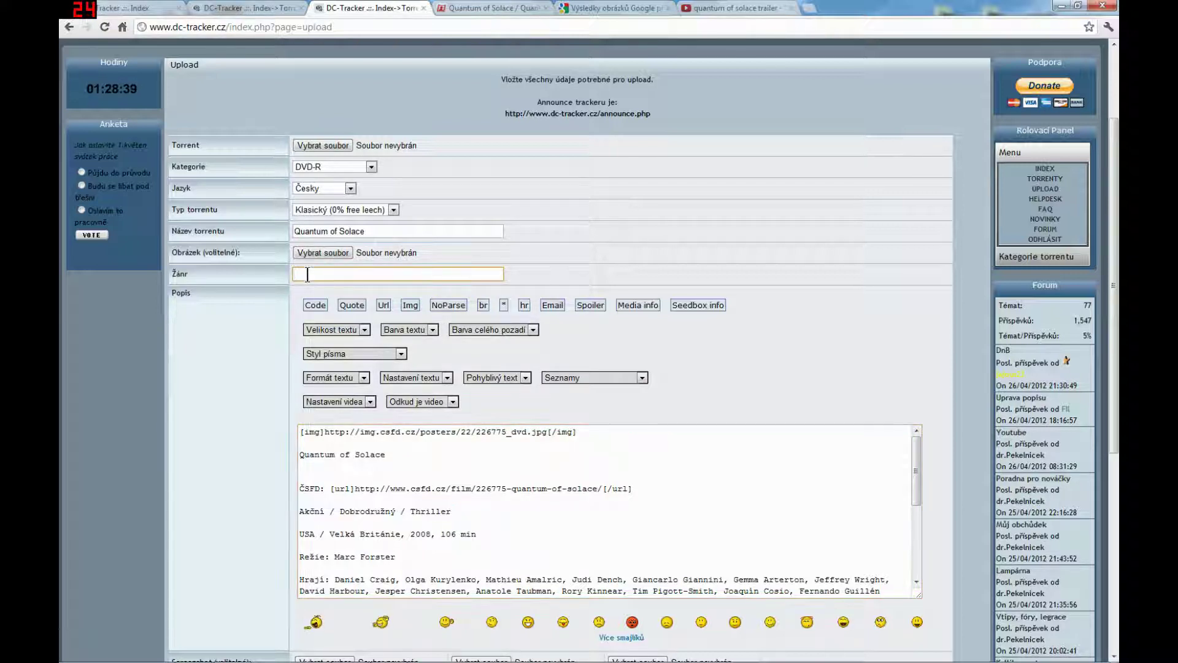
right_click(308, 275)
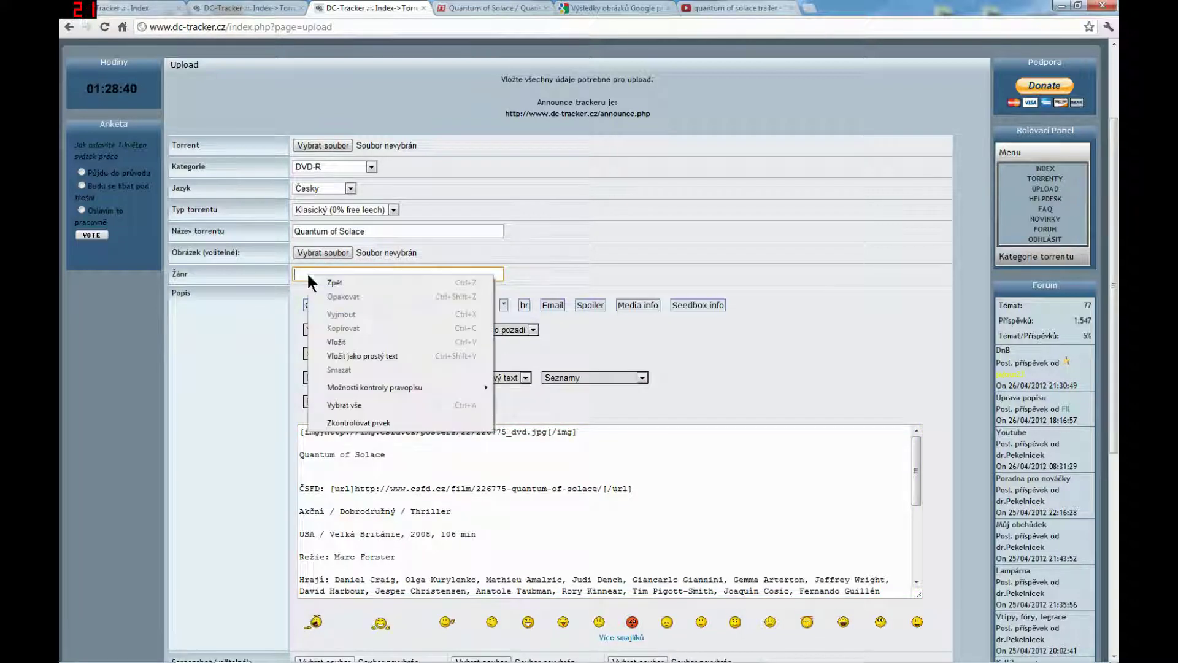
click(343, 341)
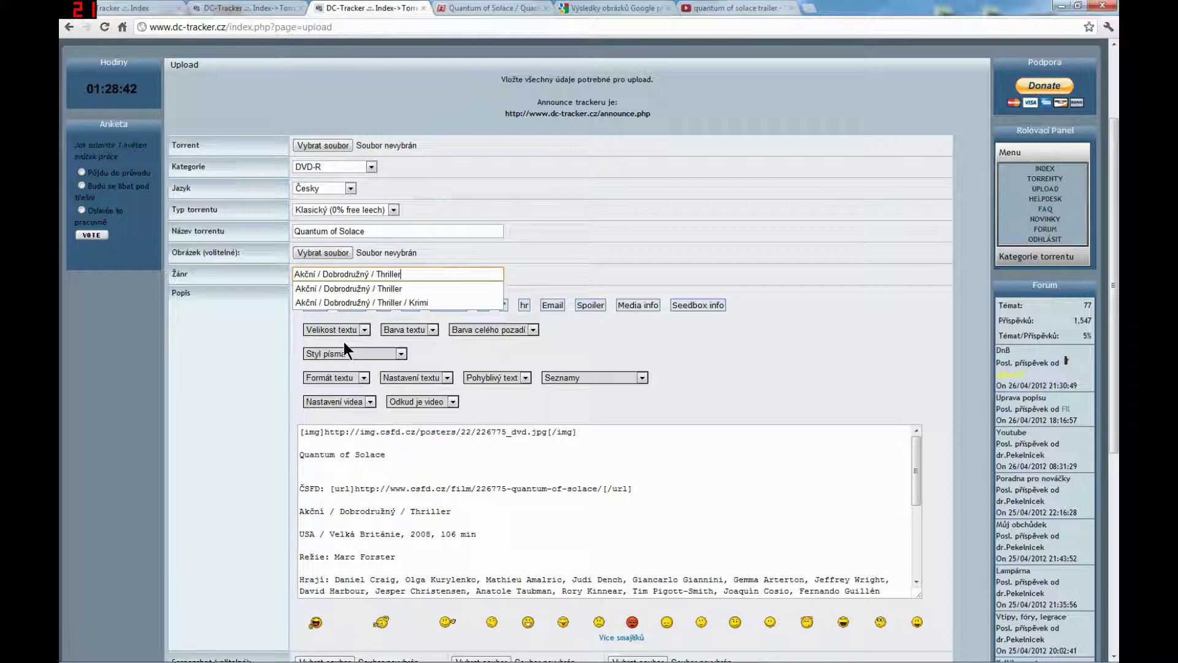
click(230, 369)
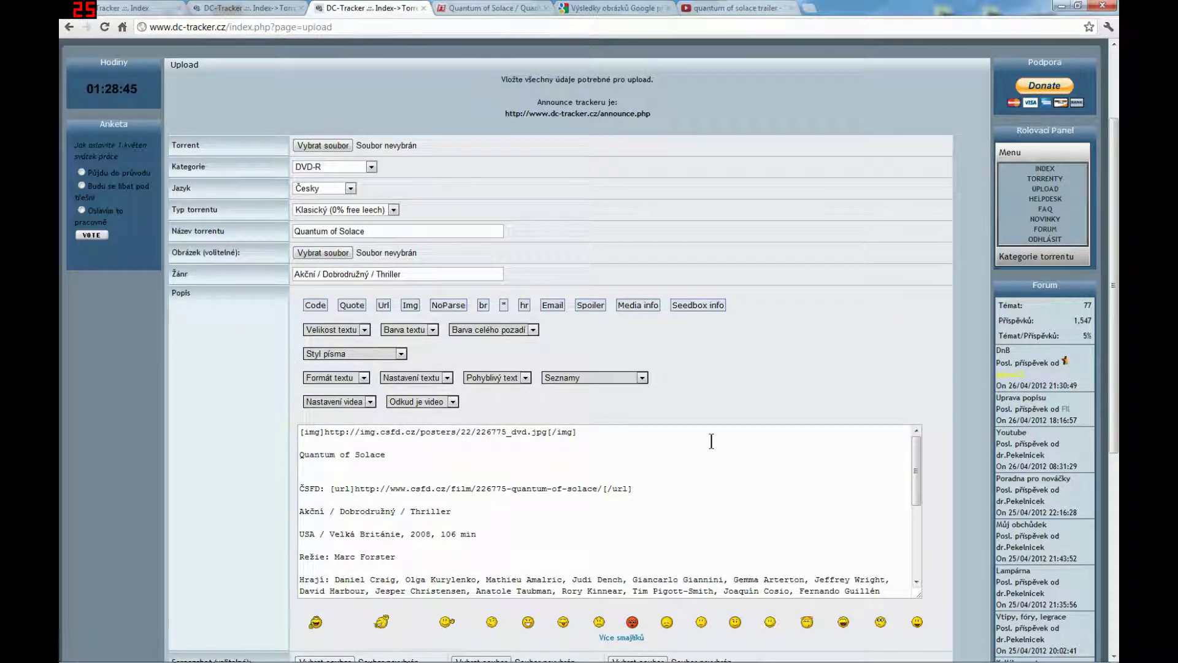
- Insert an extra blank line between the film title and the ČSFD link in the description
scroll(712, 441, down, 1)
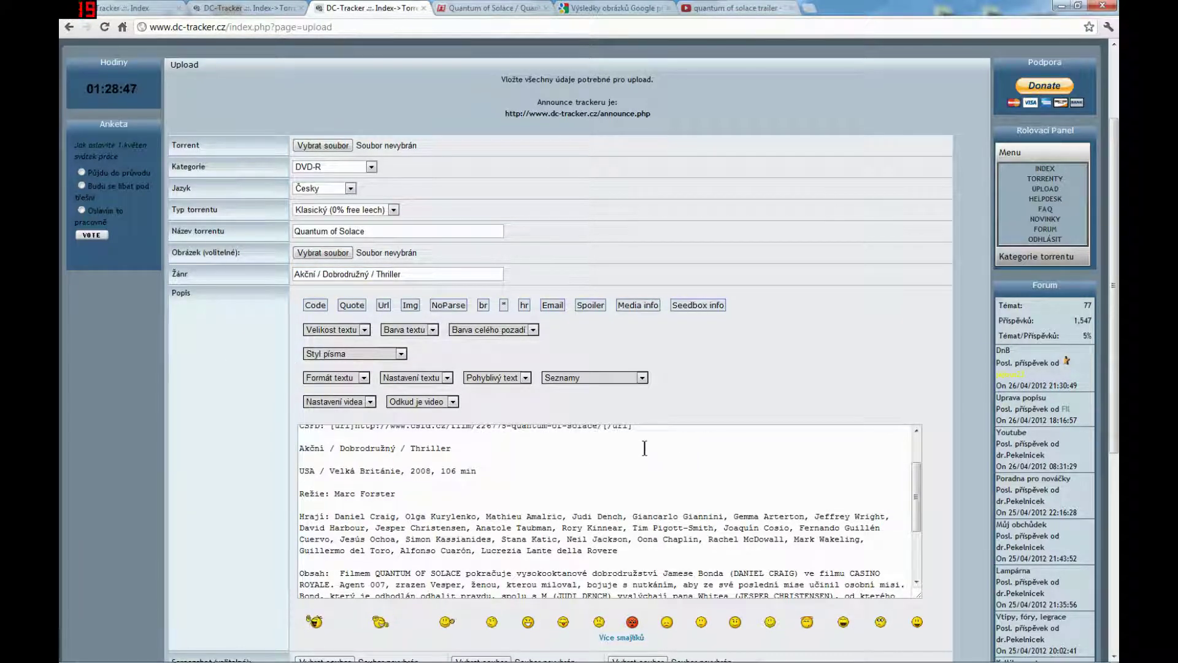
scroll(627, 448, up, 1)
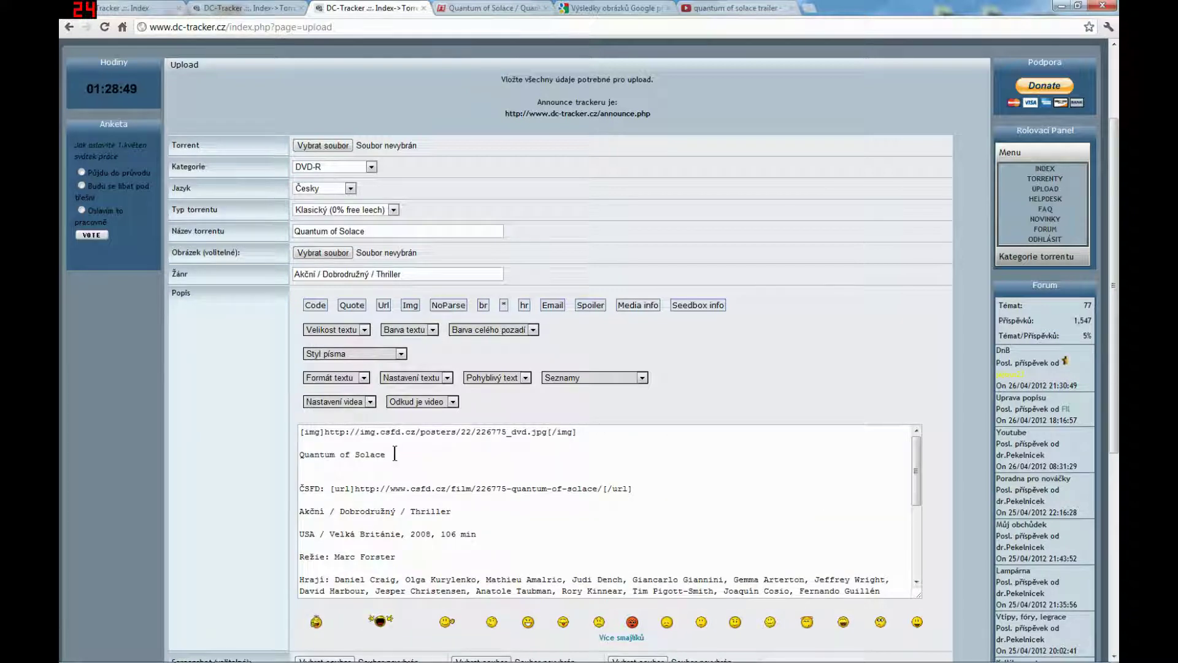
click(299, 474)
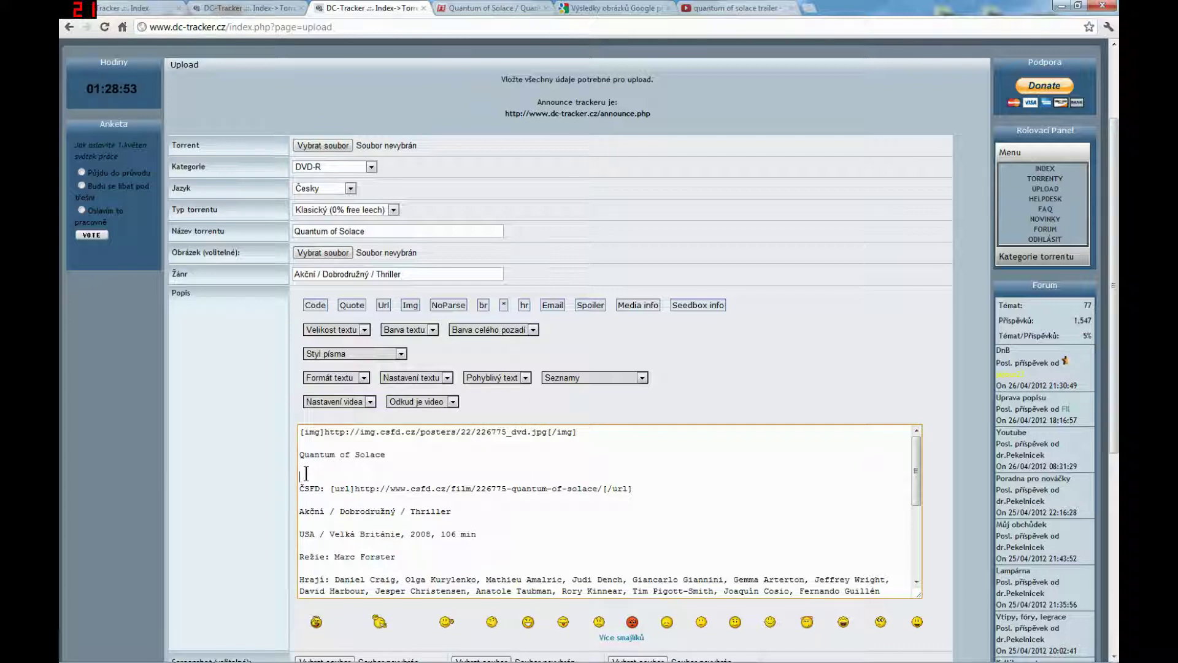
key(Return)
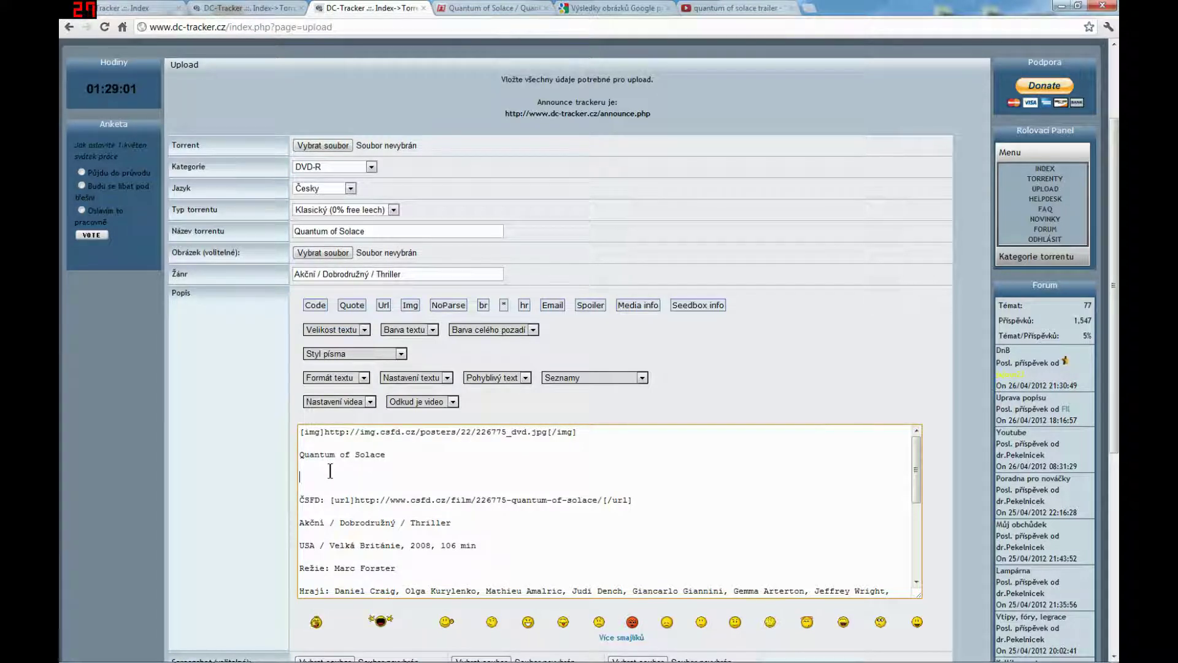
- Switch to the Quantum note in Notepad and copy all its lines covering Jazyk, Titulky, Menu and Bonusy
mouse_move(429, 661)
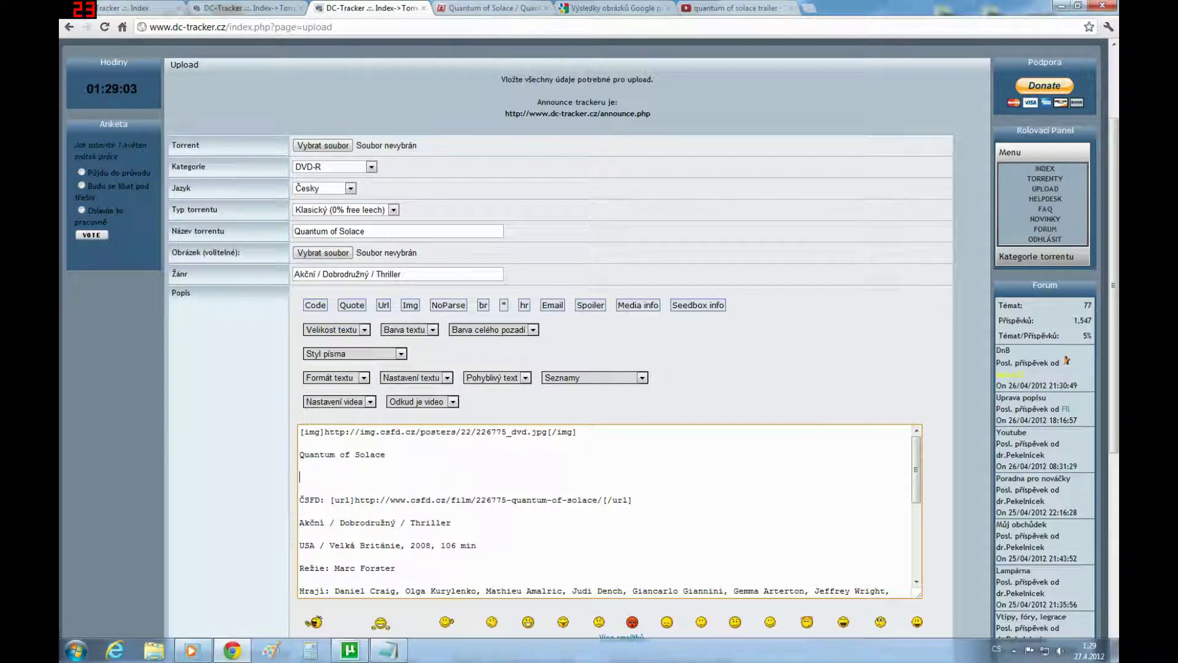
click(393, 653)
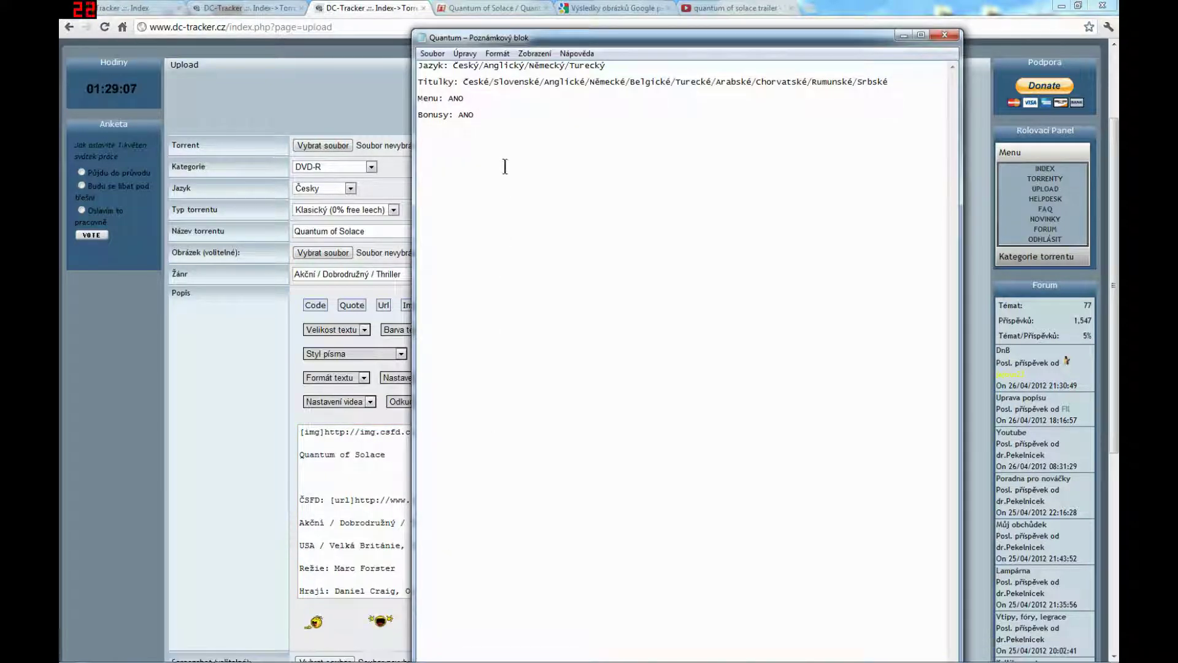
drag(419, 66, 526, 121)
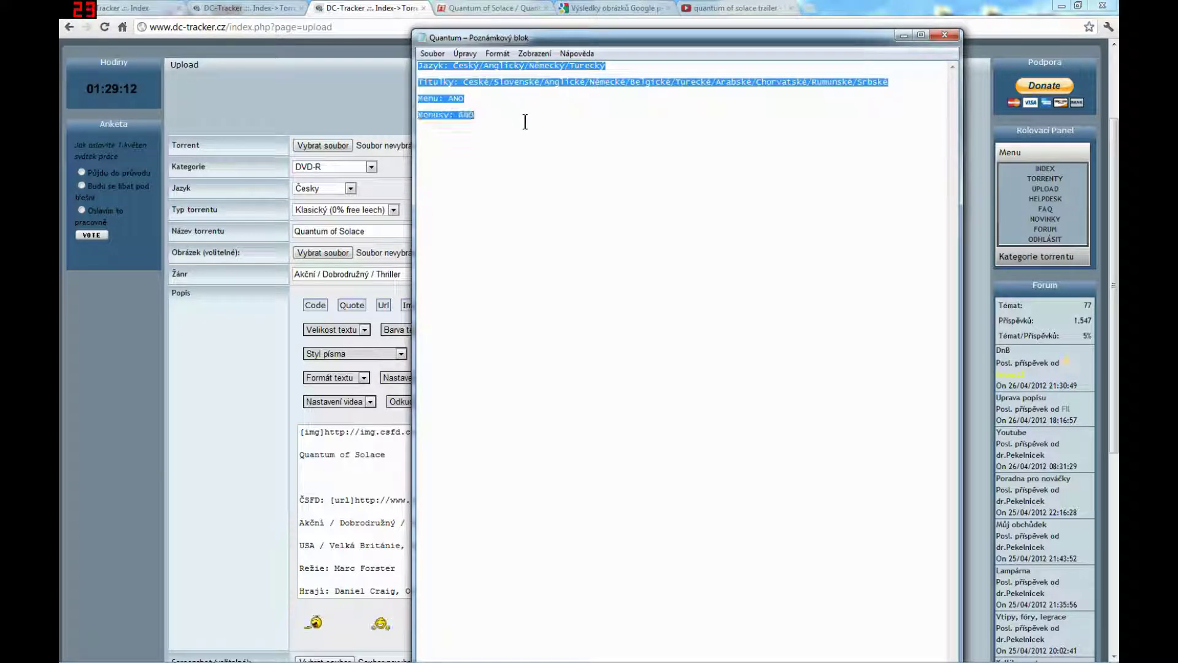
right_click(503, 89)
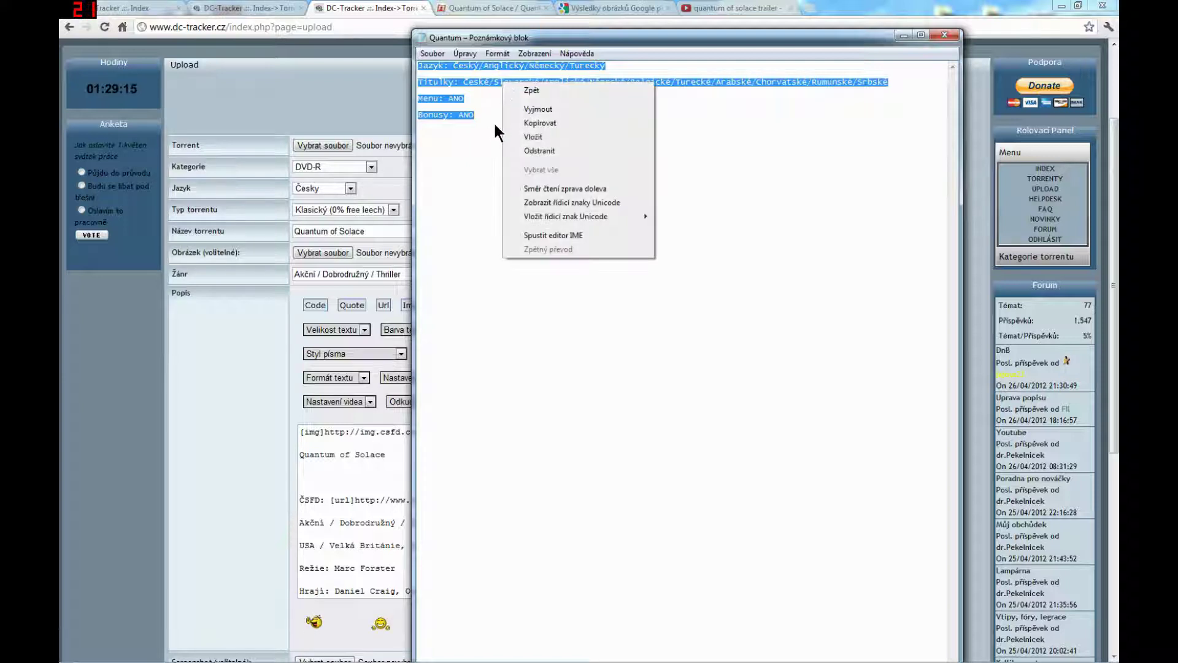
click(531, 124)
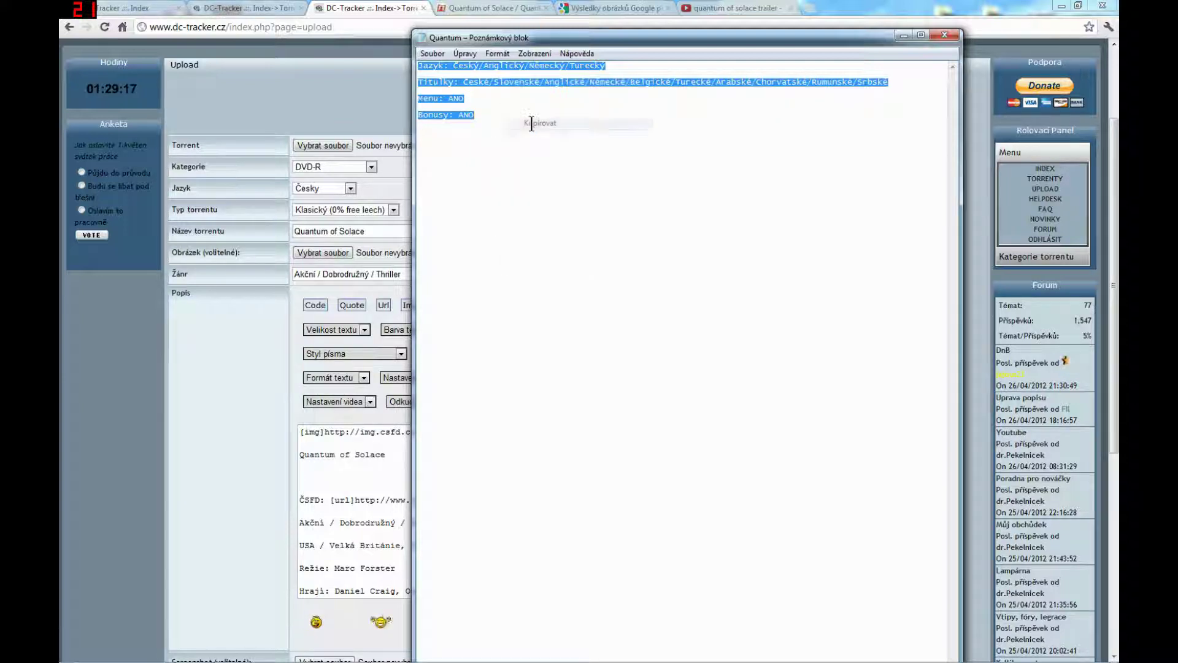
- Paste the copied Jazyk, Titulky, Menu and Bonusy lines into the upload form's description between the film title and the ČSFD link
click(902, 37)
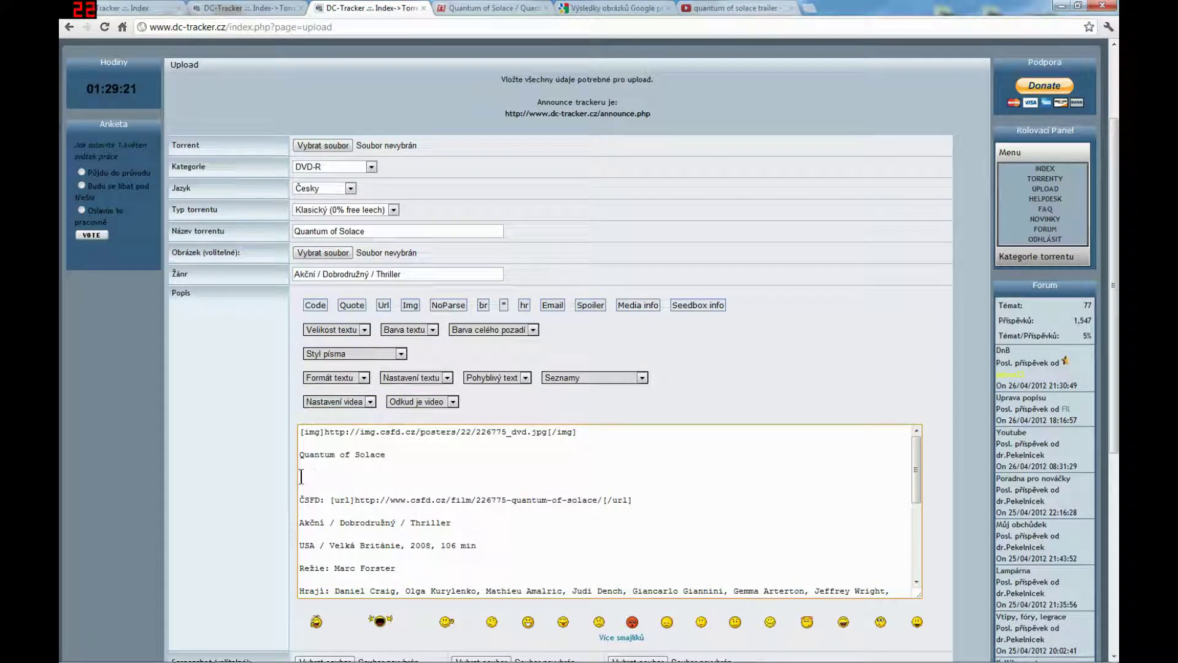
right_click(302, 477)
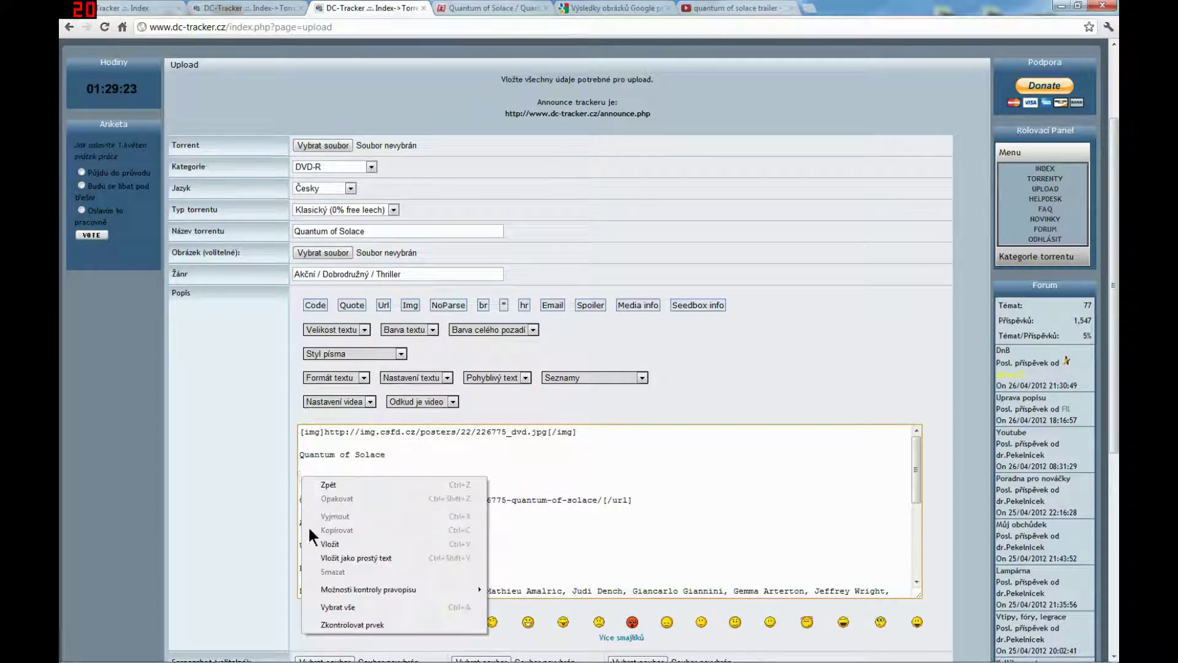
click(330, 544)
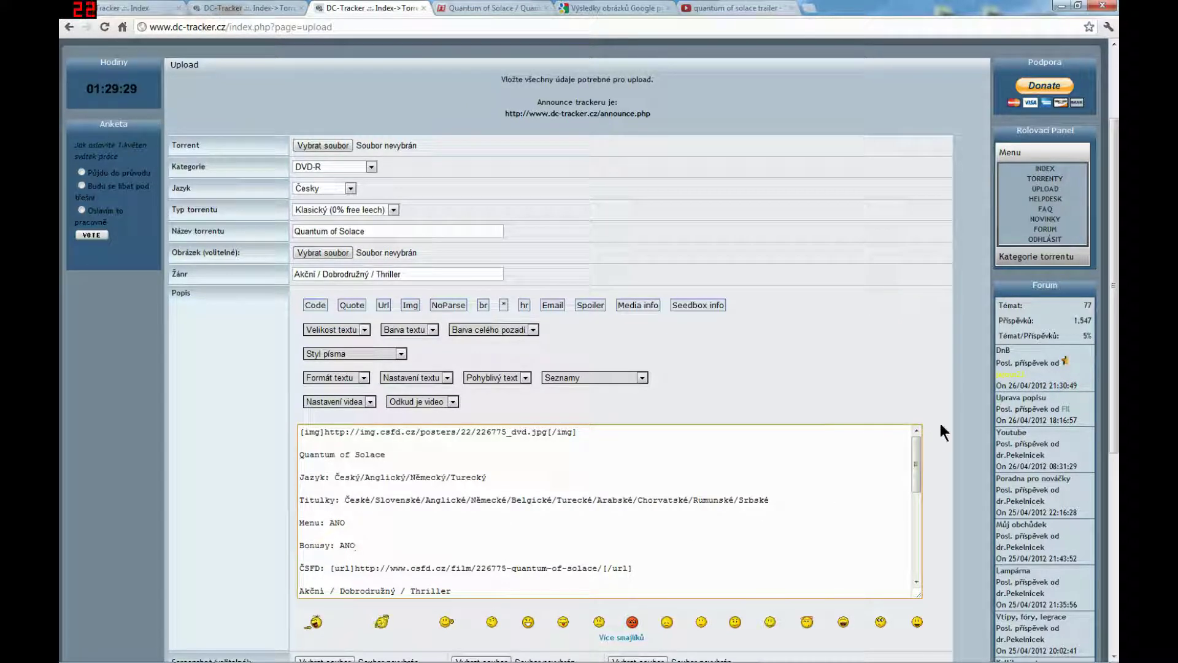
- Format the title "Quantum of Solace" in the description with x-large text size and fuchsia colour
scroll(937, 417, down, 2)
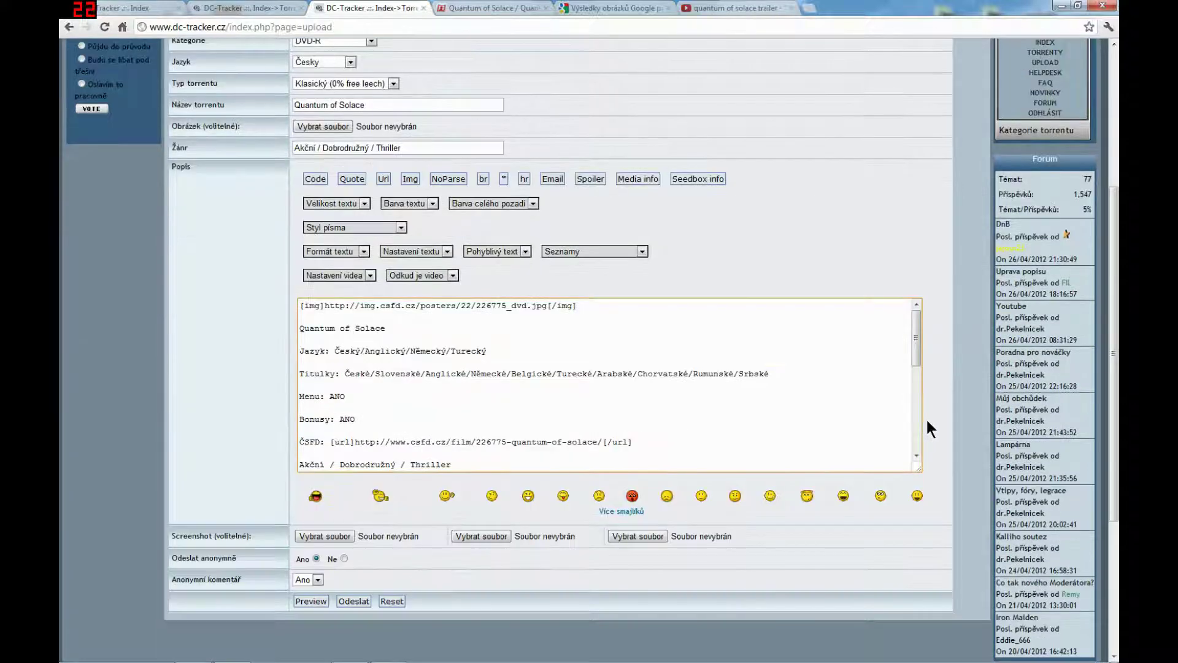
scroll(829, 372, down, 2)
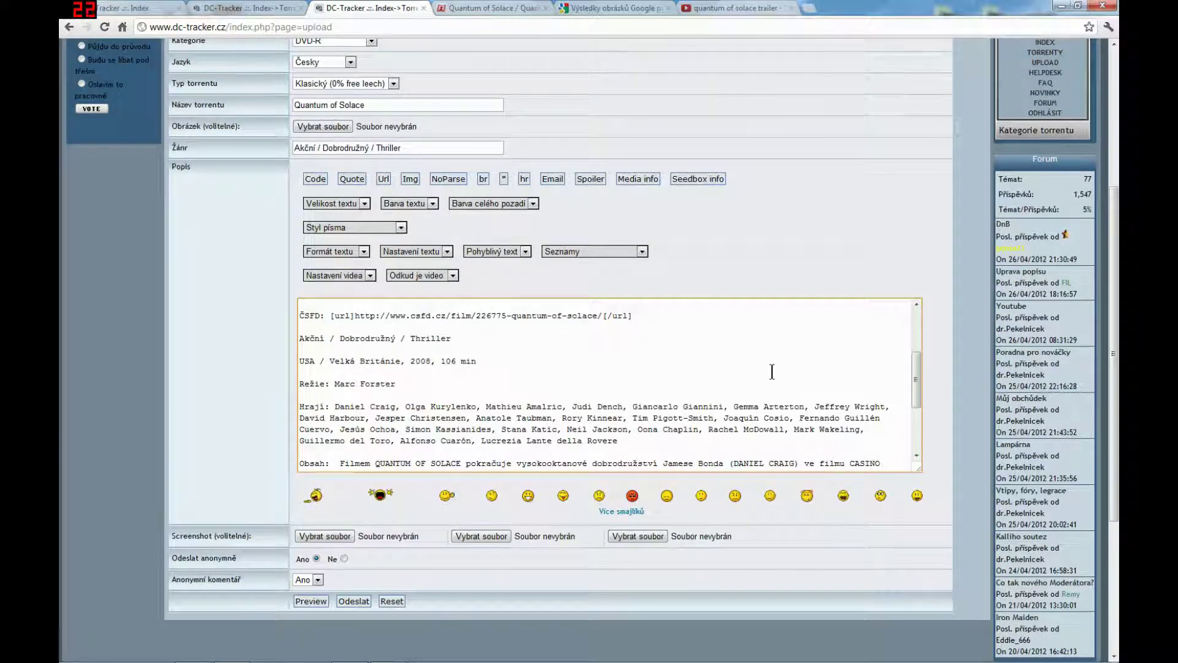
scroll(748, 373, up, 3)
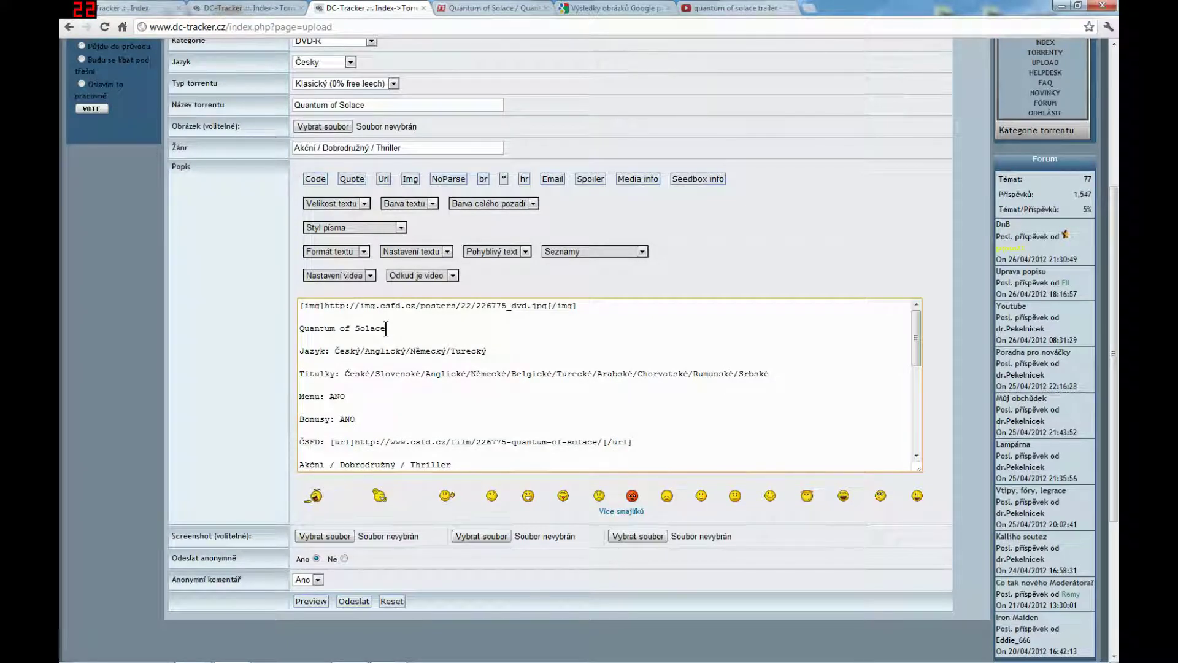
drag(395, 328, 298, 332)
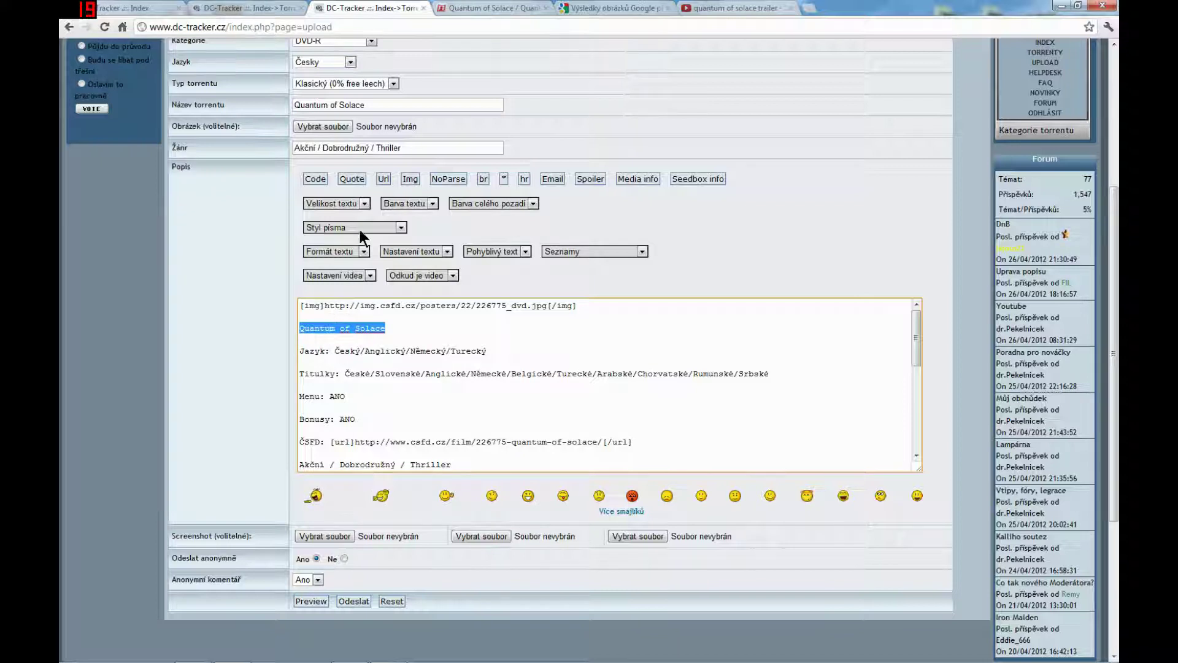
click(365, 203)
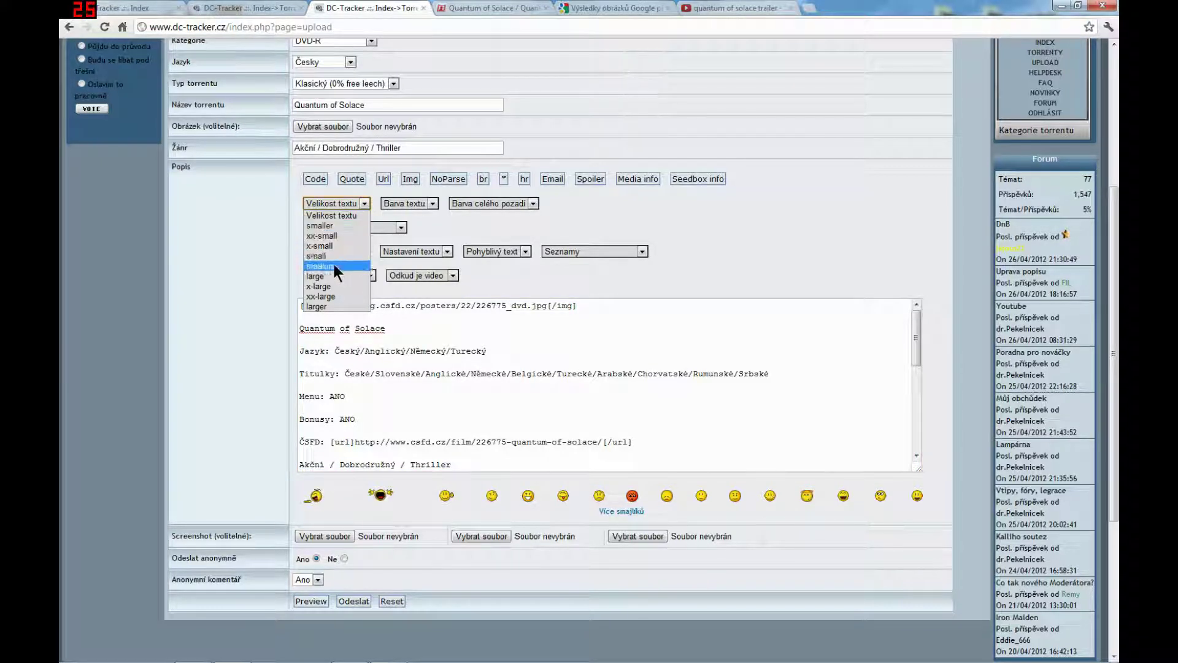
click(323, 286)
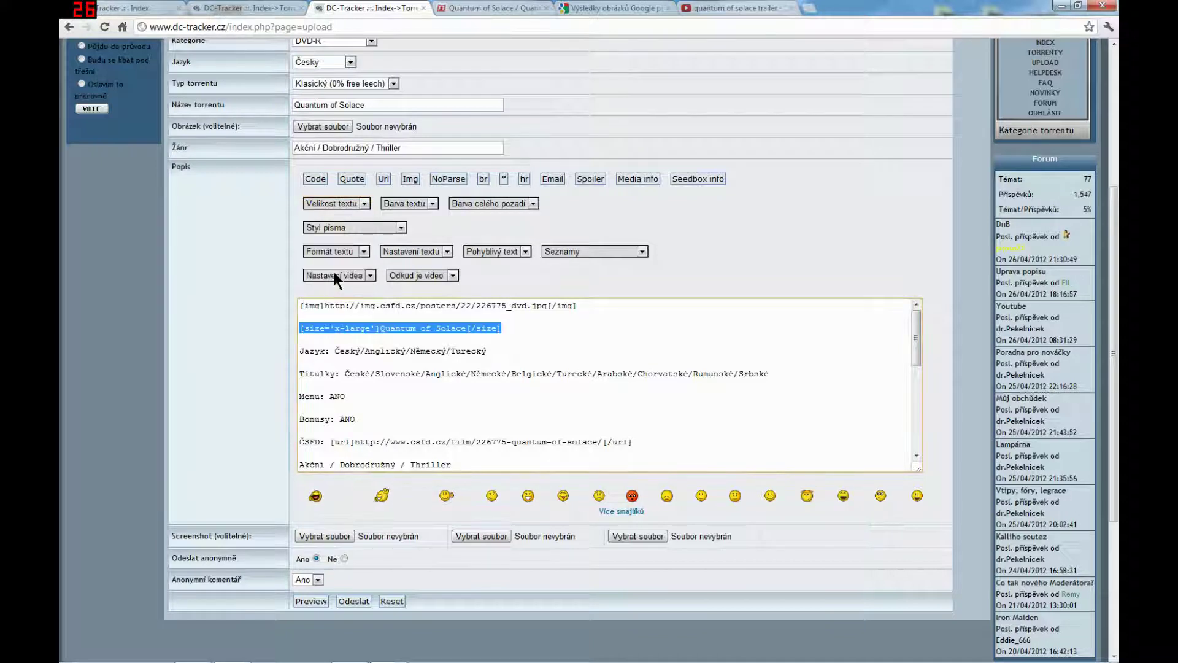
click(432, 203)
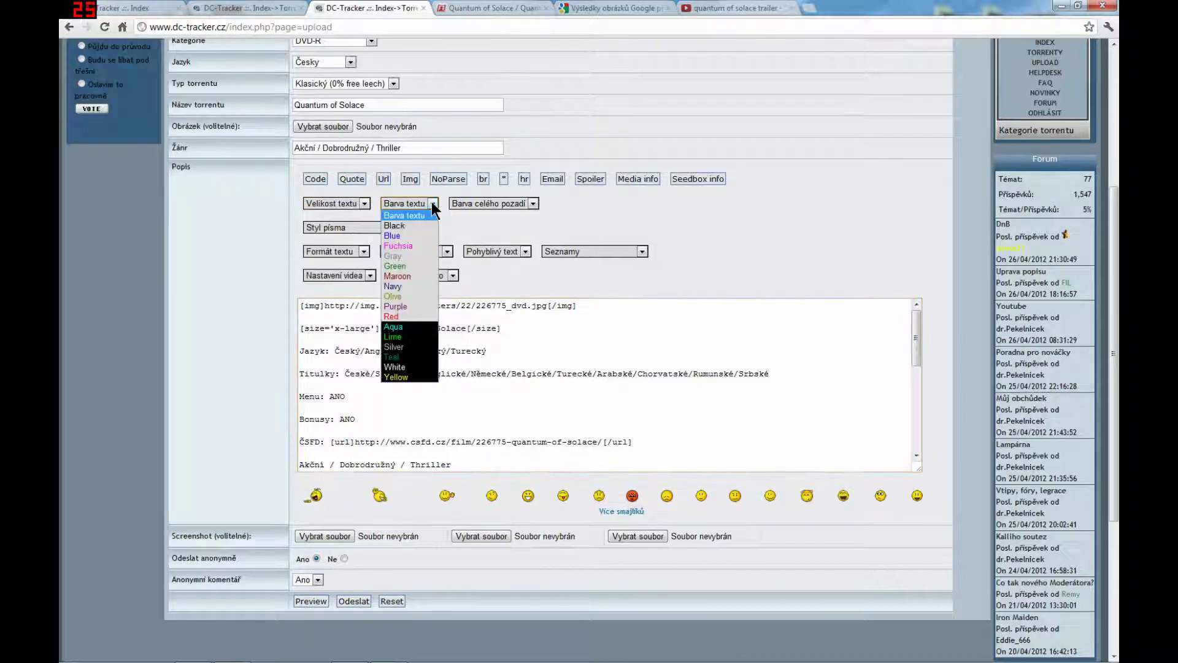
click(400, 246)
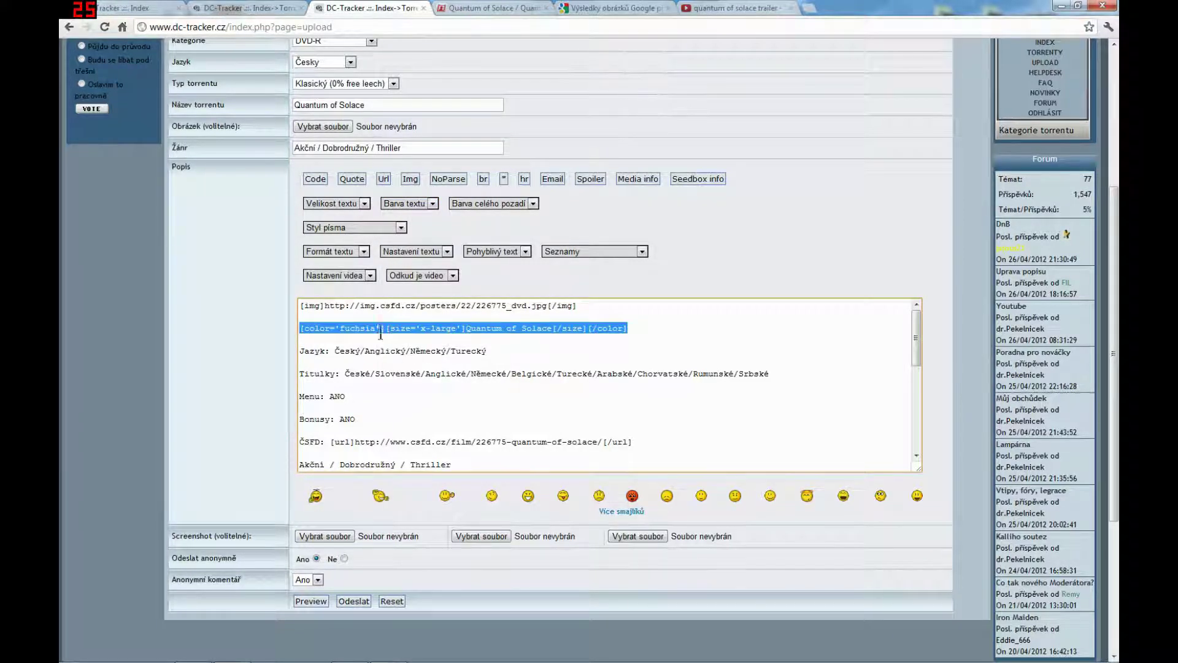
- Colour "Český" in the Jazyk line green and "České" in the Titulky line blue
drag(333, 351, 361, 351)
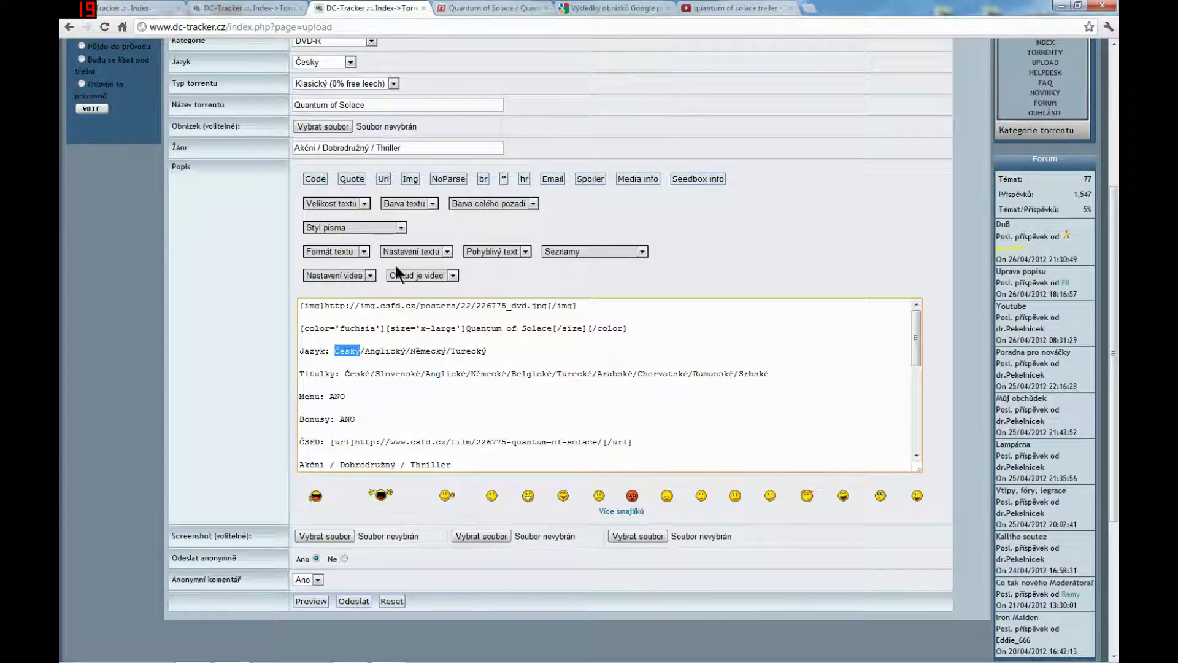
click(432, 203)
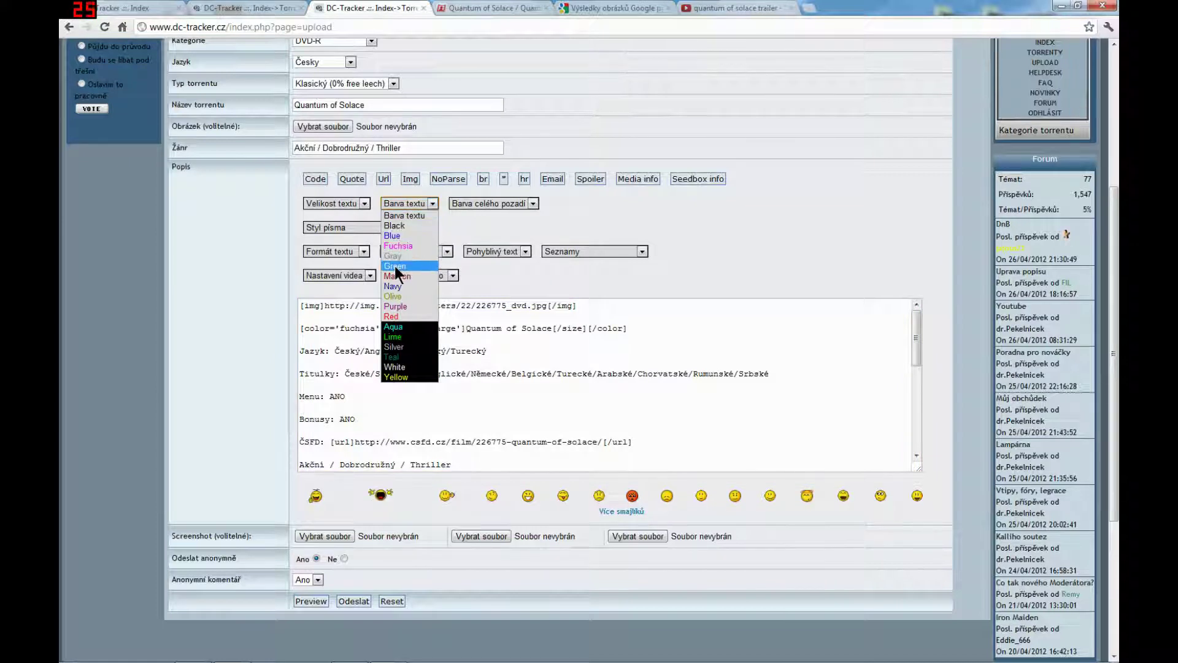
click(395, 266)
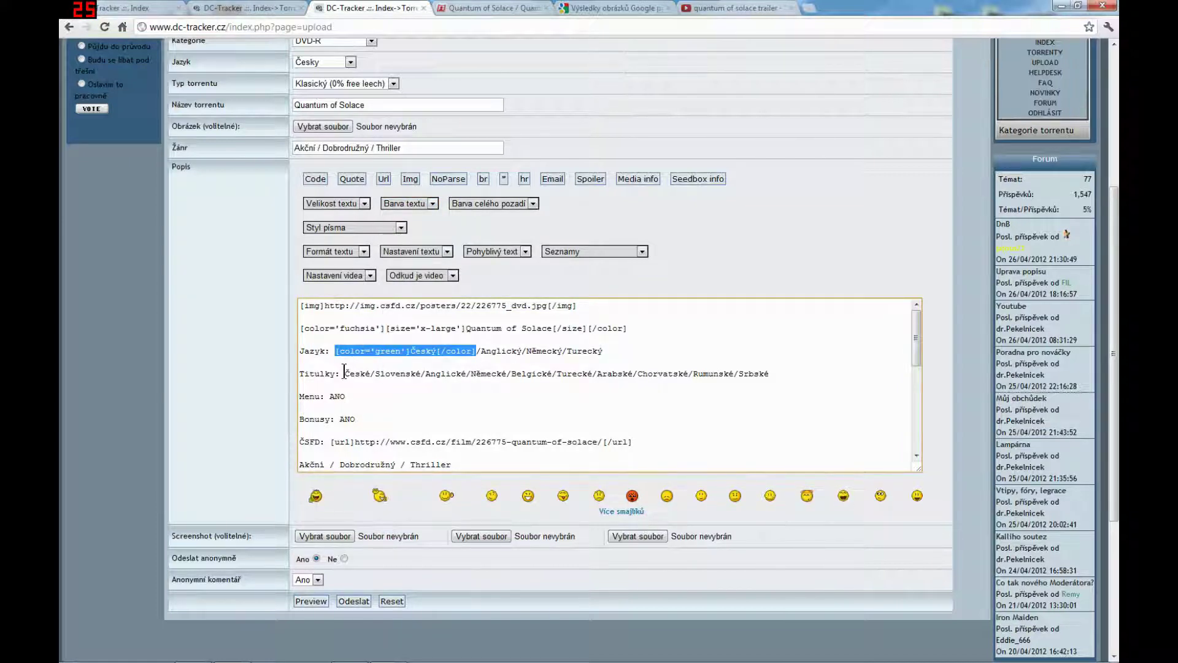
drag(345, 372, 369, 374)
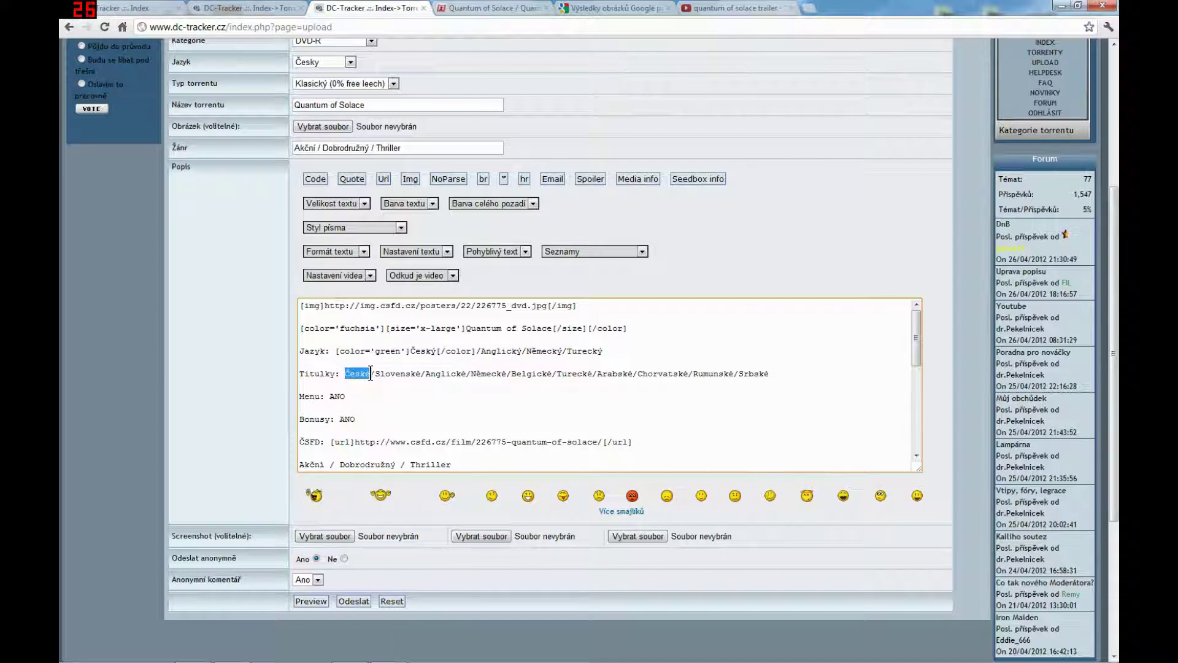
click(432, 205)
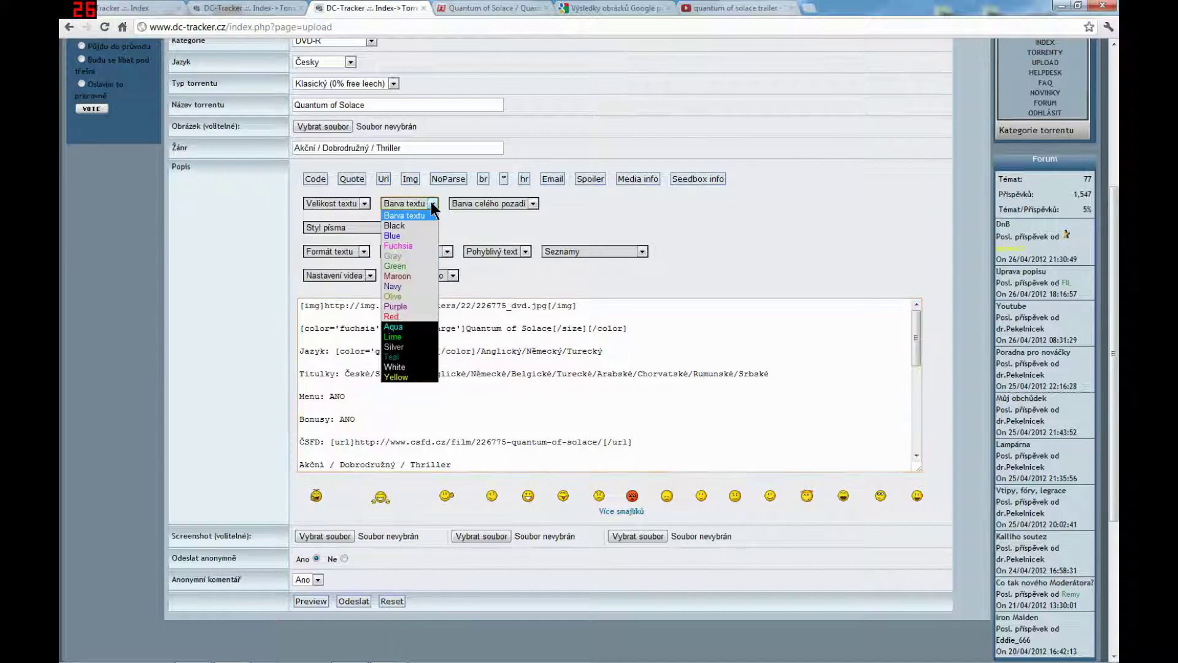
click(392, 235)
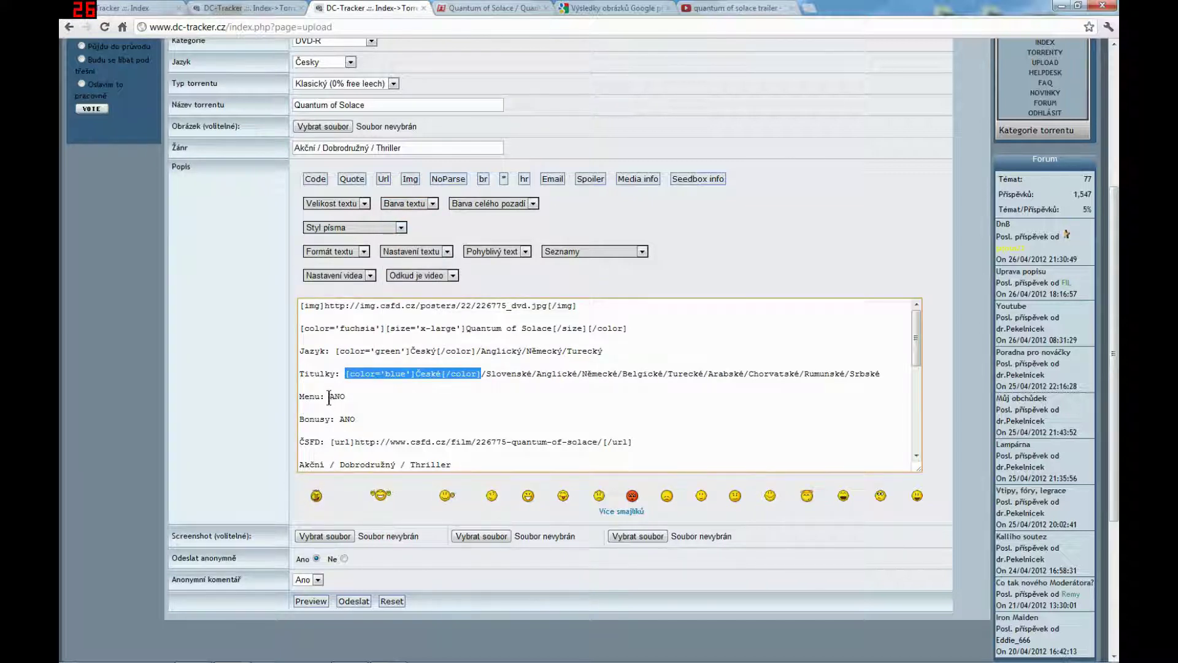
- Colour "ANO" in the Menu line purple and "ANO" in the Bonusy line olive
drag(330, 397, 346, 398)
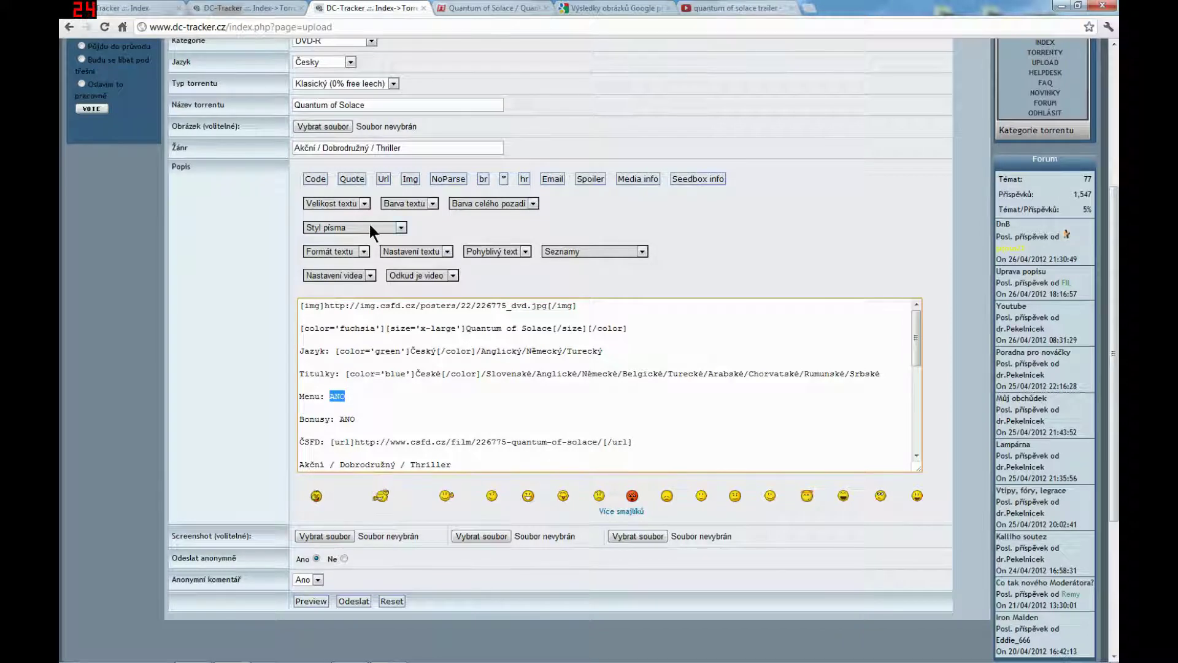
click(433, 203)
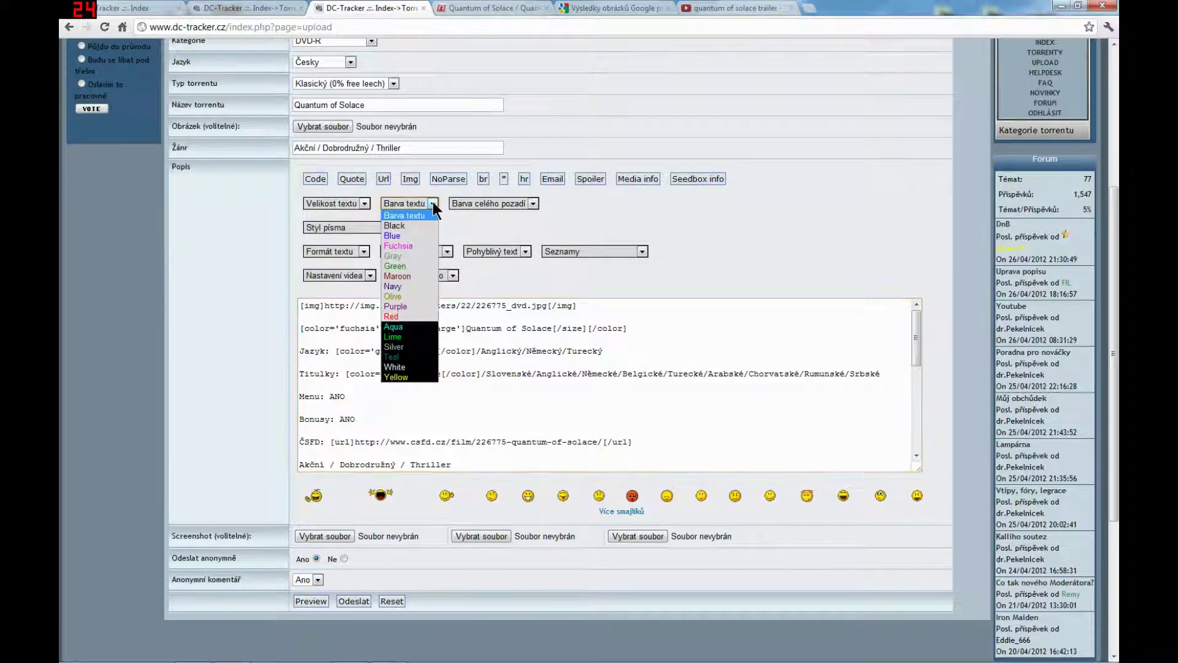
click(396, 306)
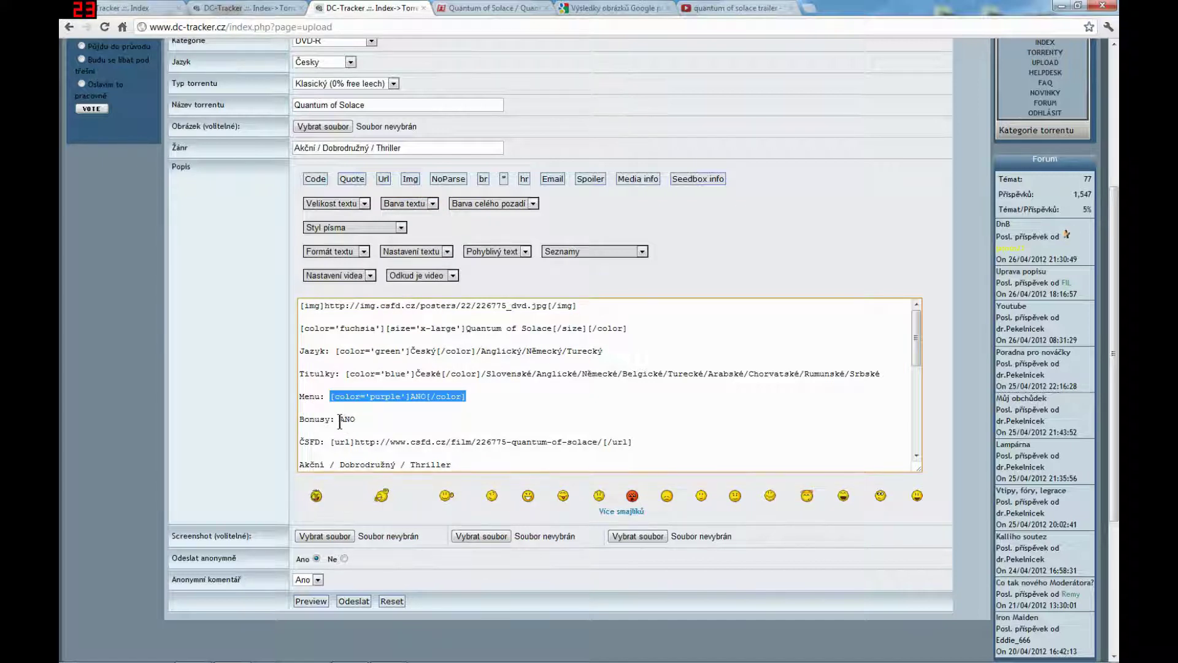
drag(340, 420, 353, 421)
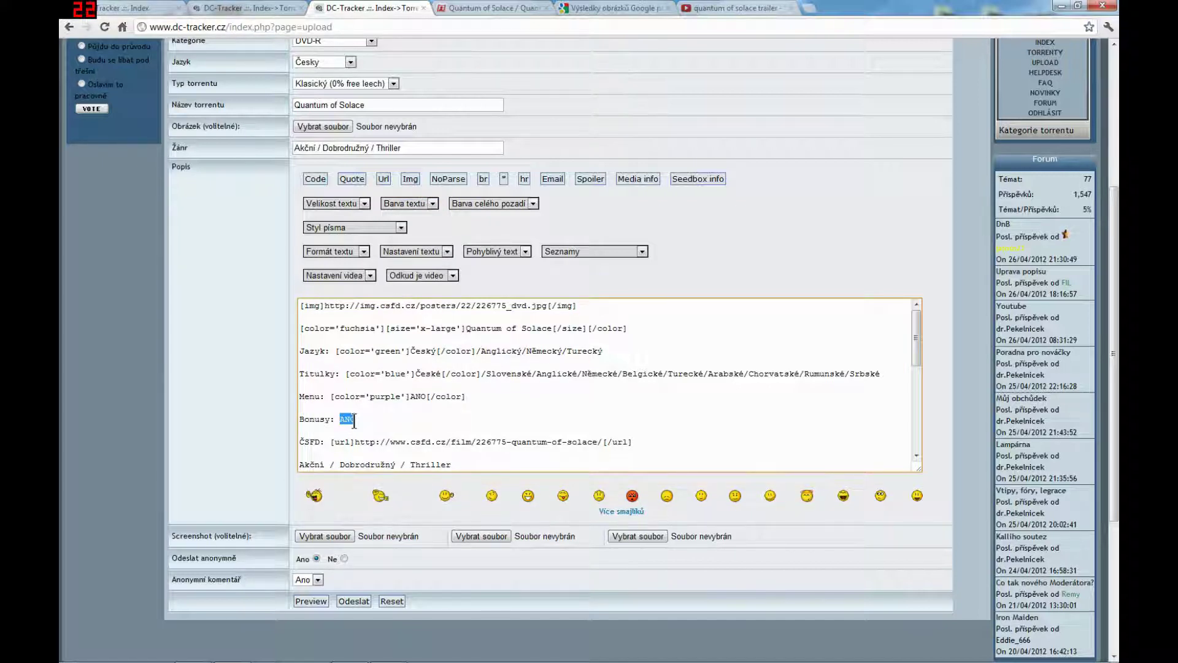
click(432, 204)
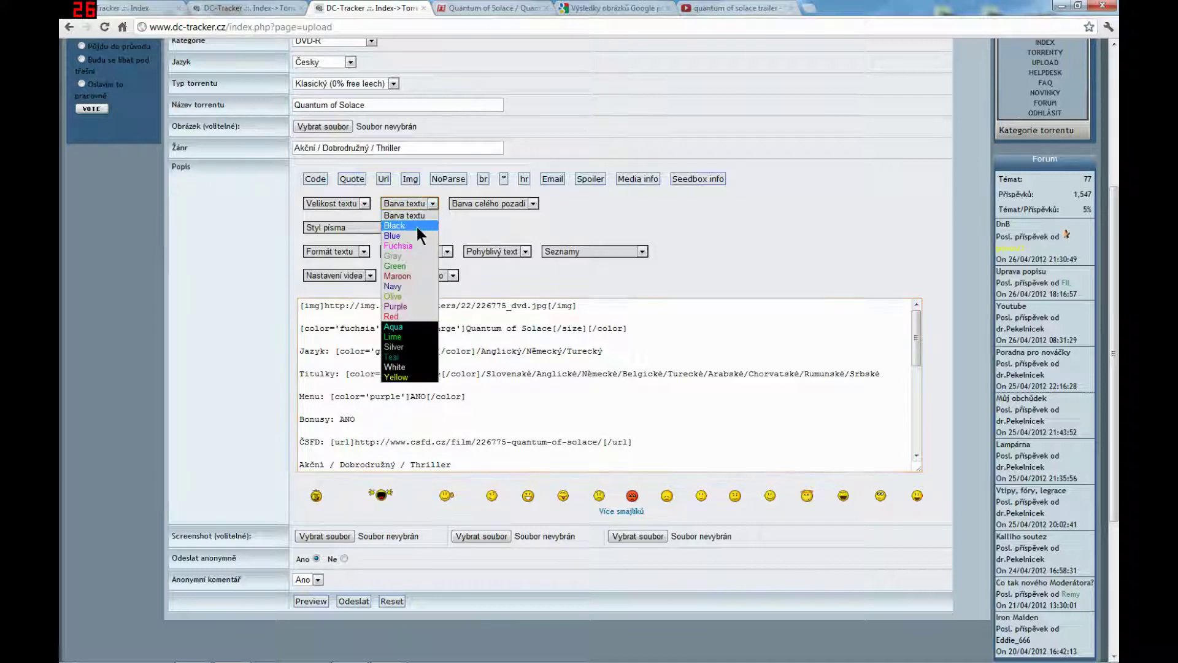
click(396, 297)
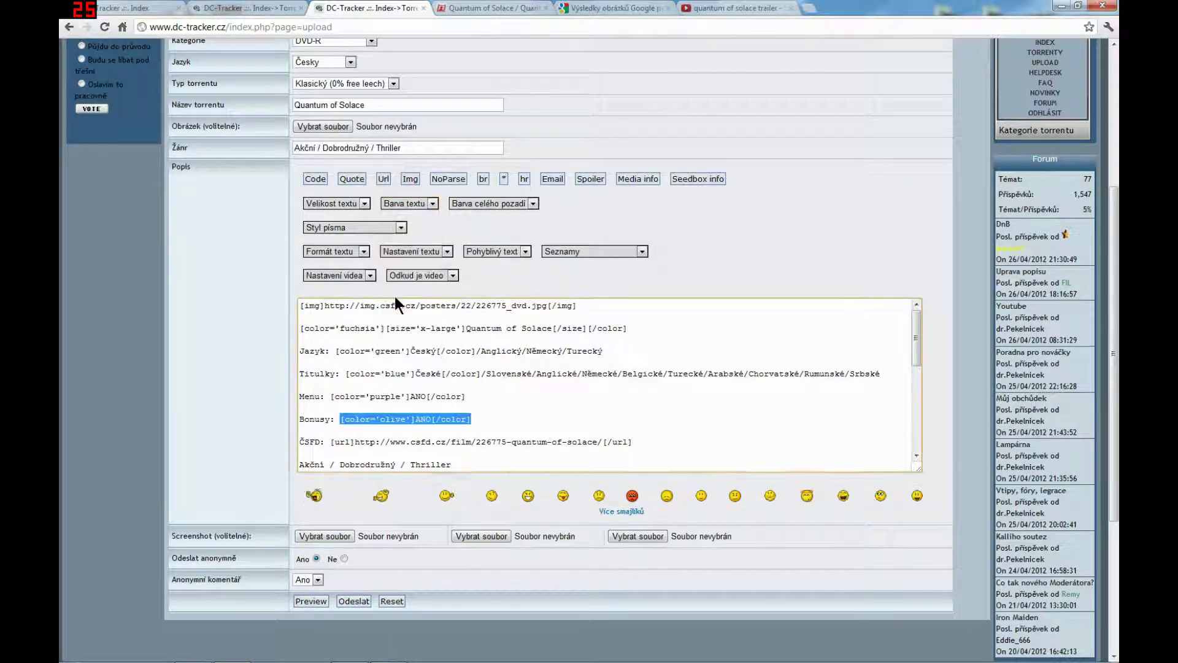
click(624, 421)
- Colour the name "Daniel Craig" in the Hrají line of the description red
scroll(636, 418, down, 1)
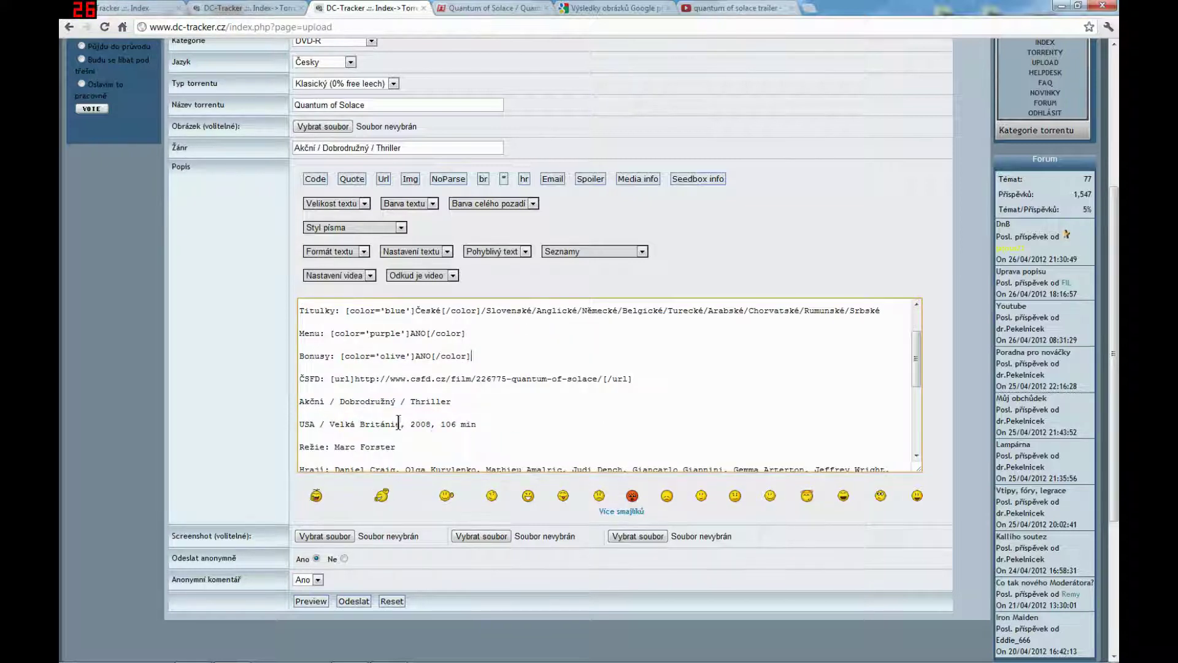
scroll(514, 416, down, 1)
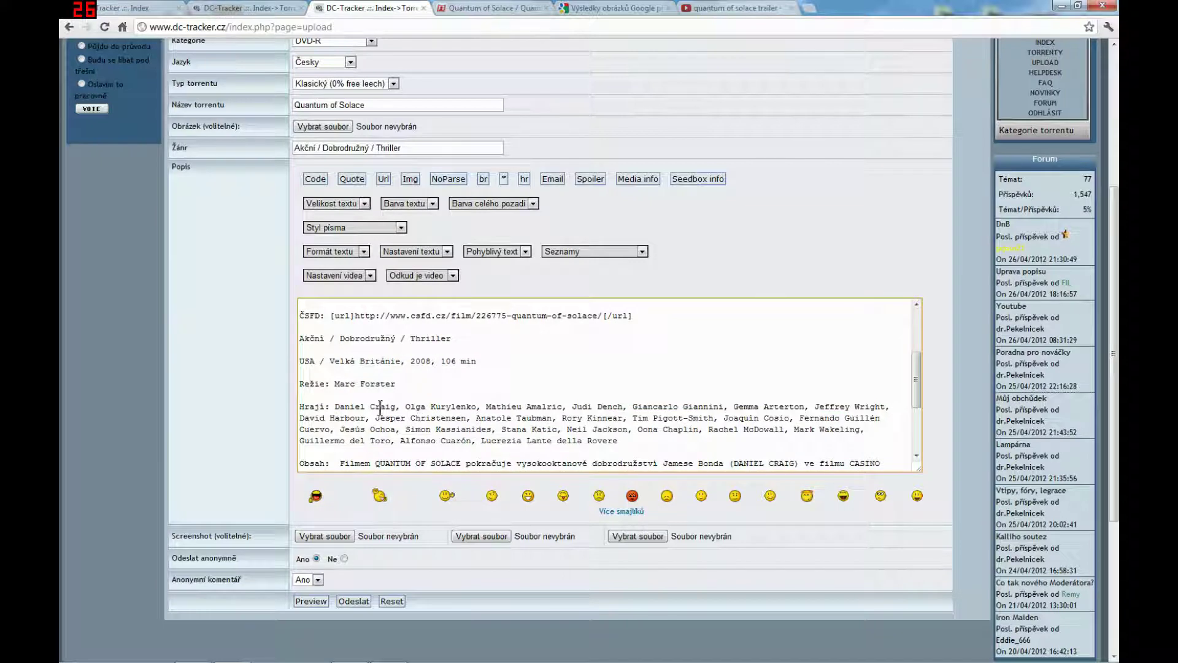
drag(335, 402, 391, 402)
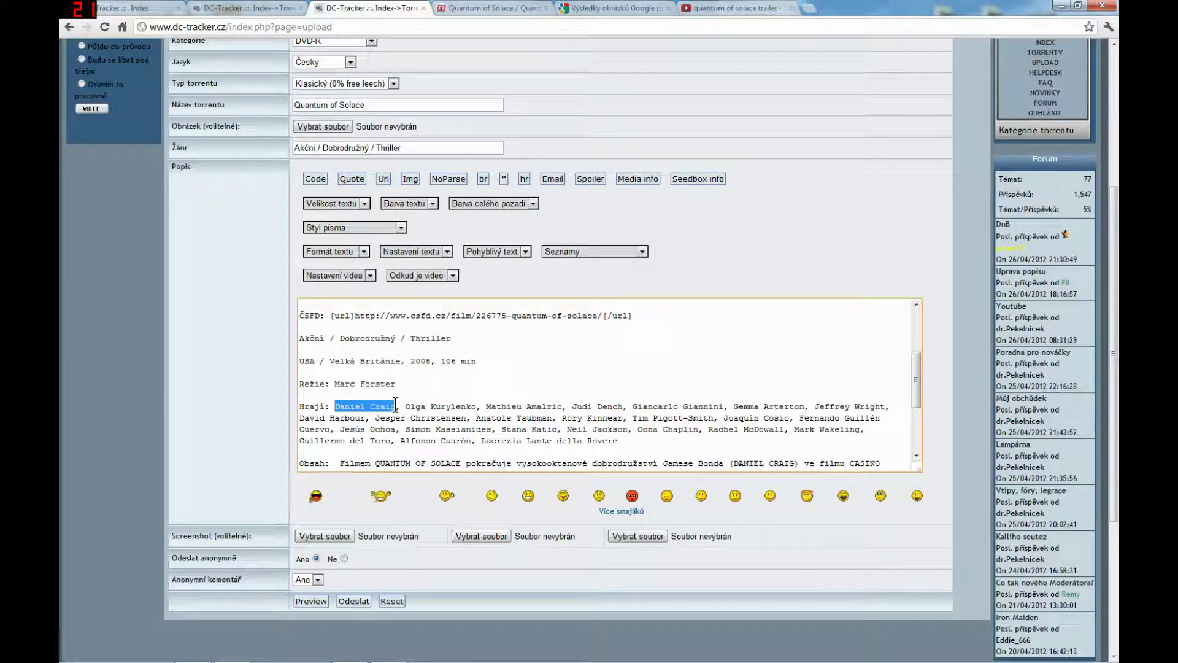
click(433, 202)
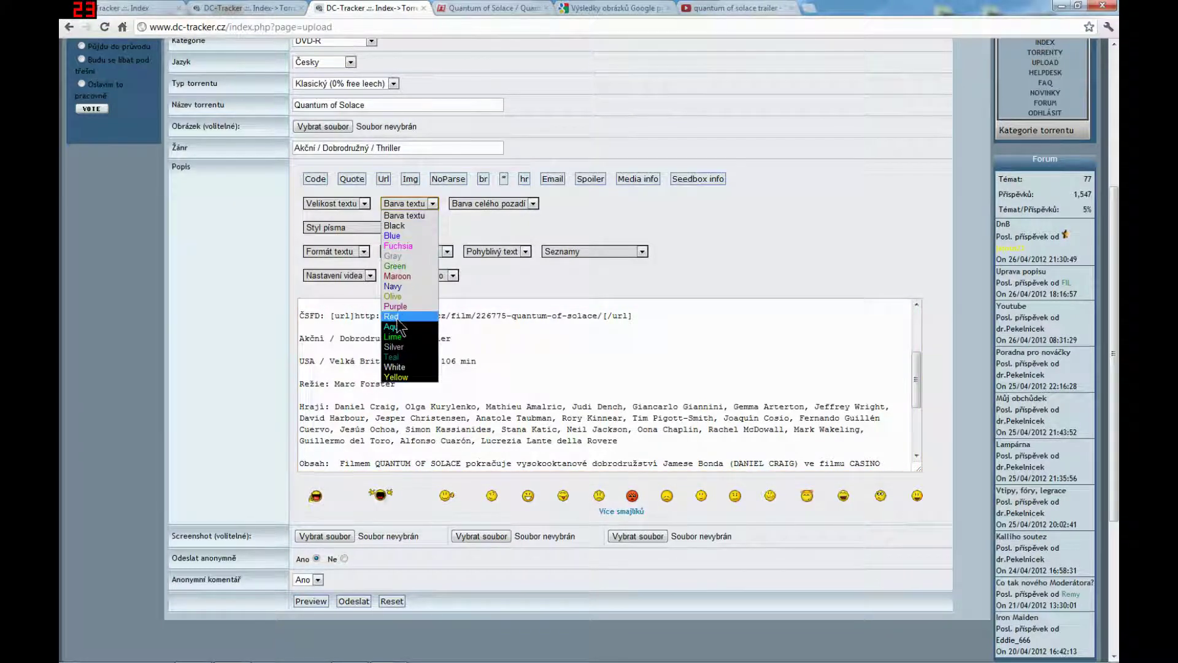
click(393, 317)
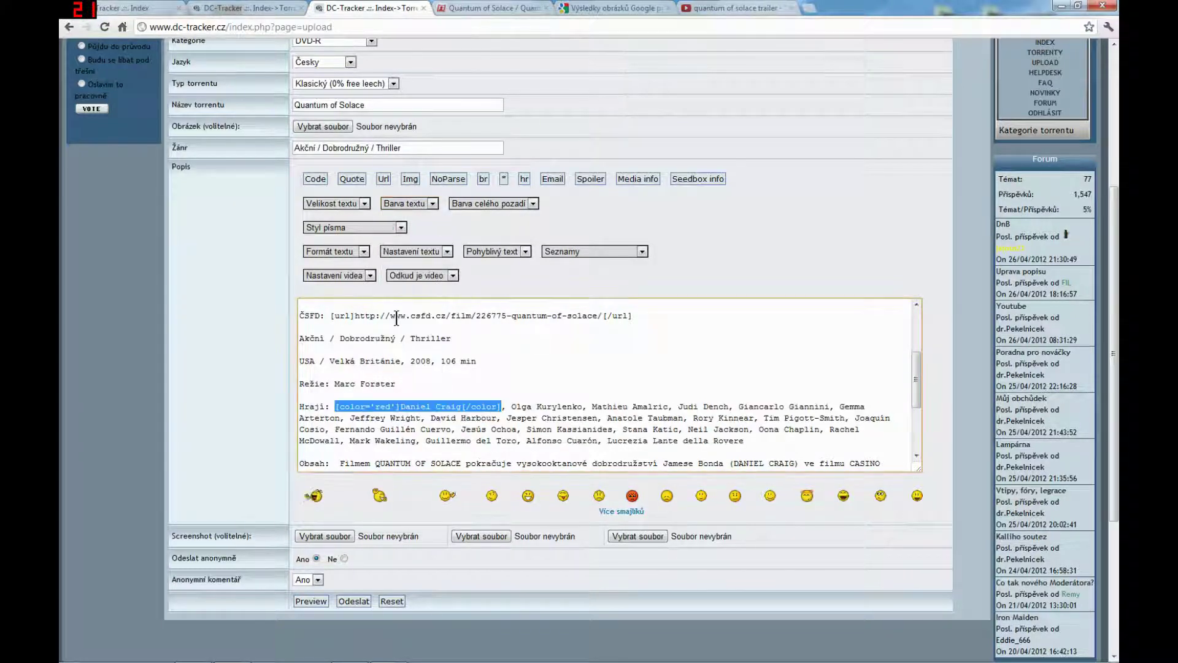
click(528, 371)
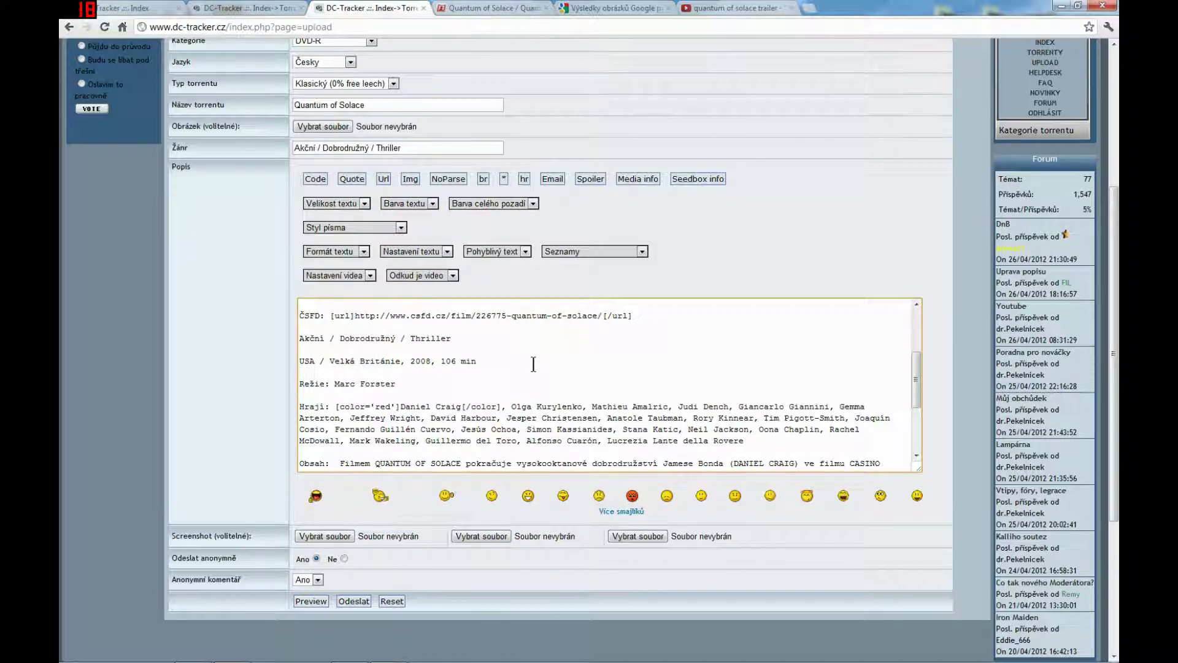
- Add a line break after the Obsah text at the end of the description
scroll(533, 364, down, 1)
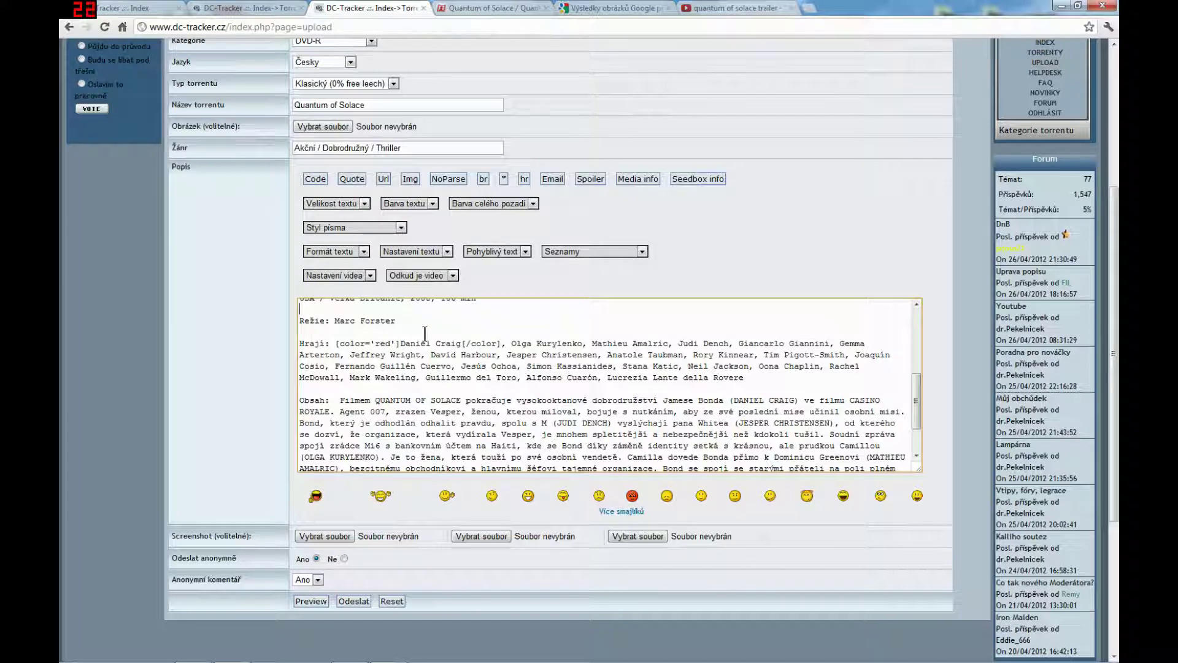
scroll(425, 332, up, 2)
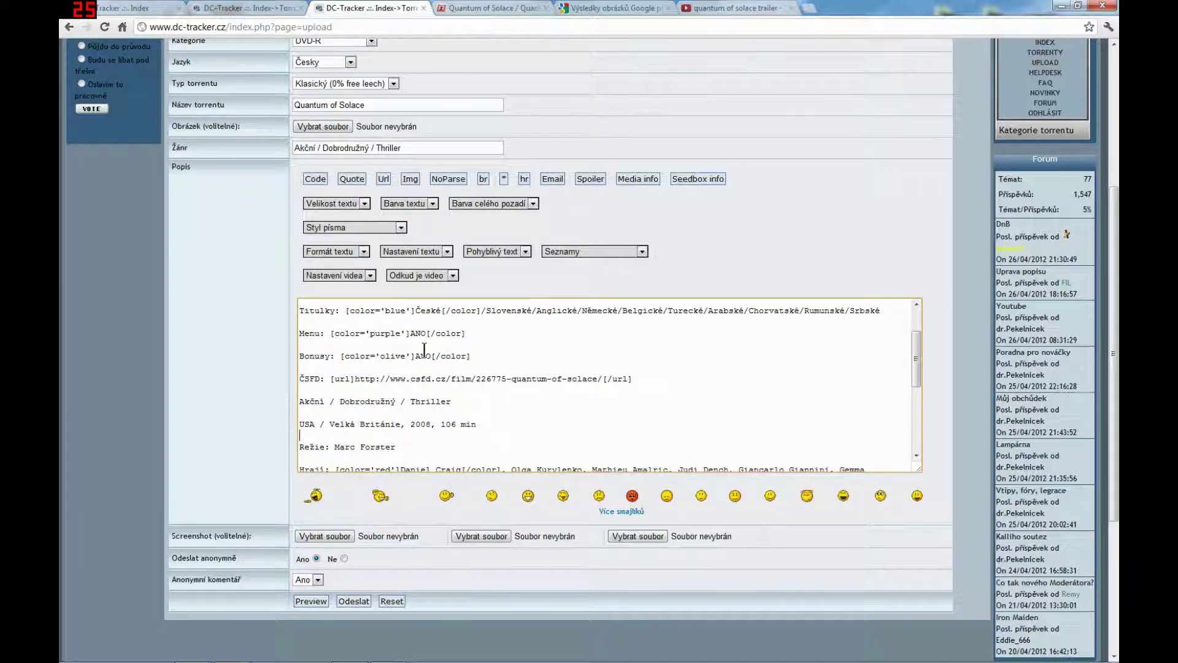
scroll(425, 350, up, 1)
scroll(424, 352, down, 2)
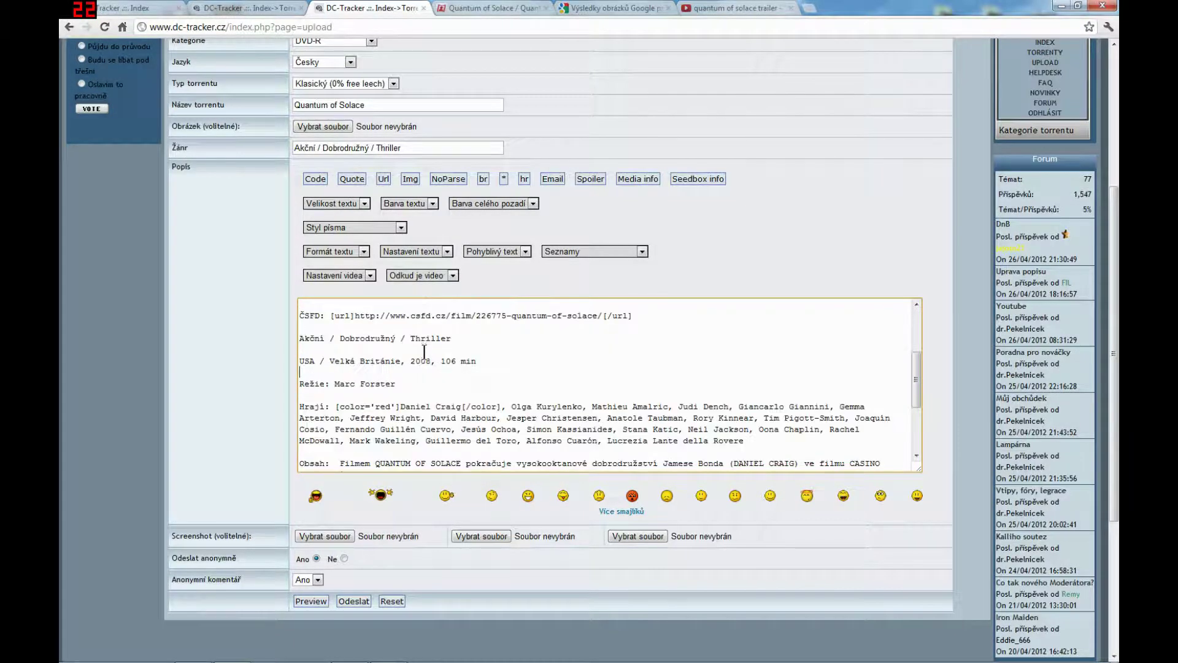
scroll(423, 351, down, 4)
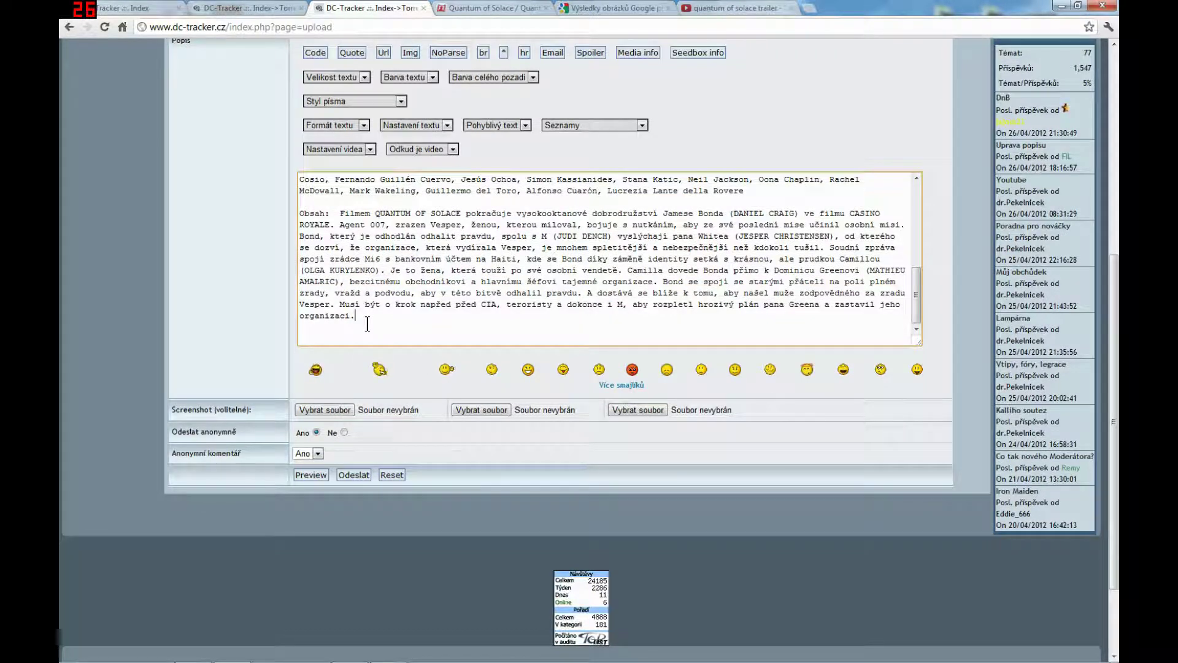
key(Return)
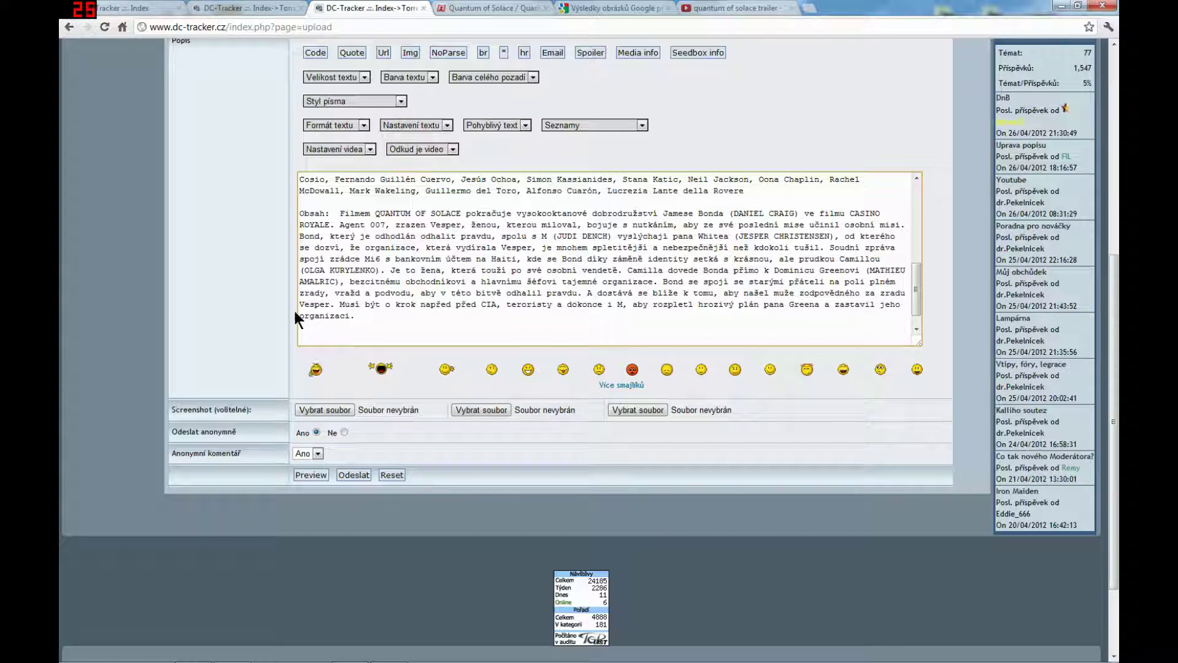
mouse_move(166, 660)
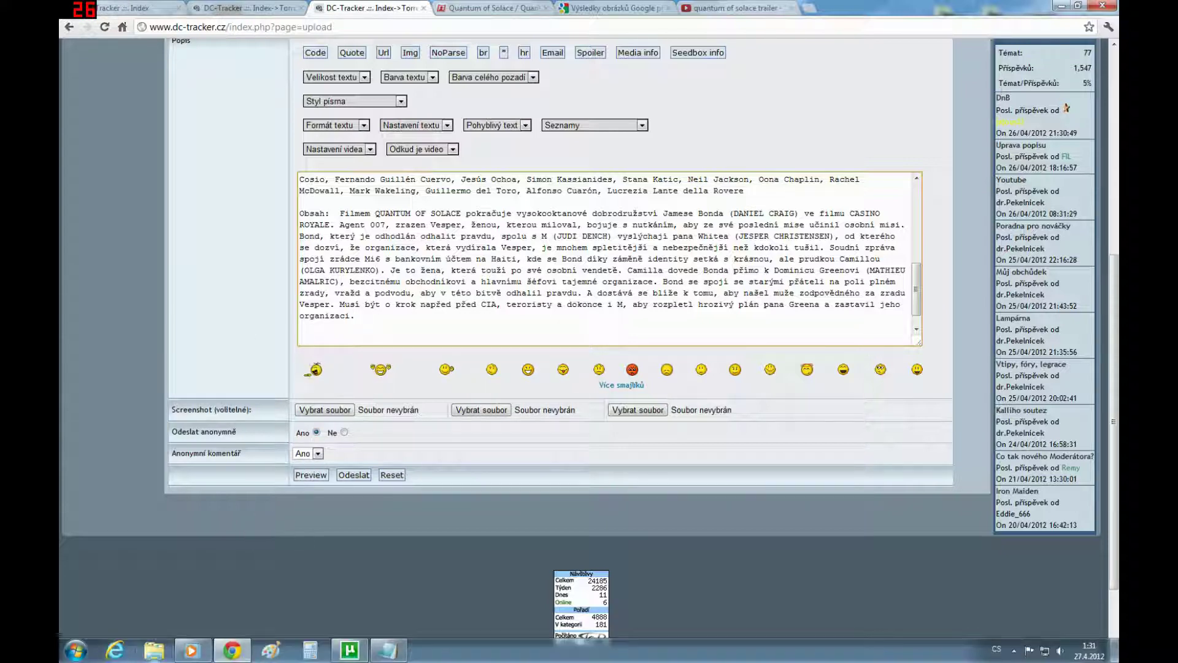
- Switch to Windows Explorer and open the VIDEO_TS folder of Quantum of Solace 2008 on drive E:
click(164, 654)
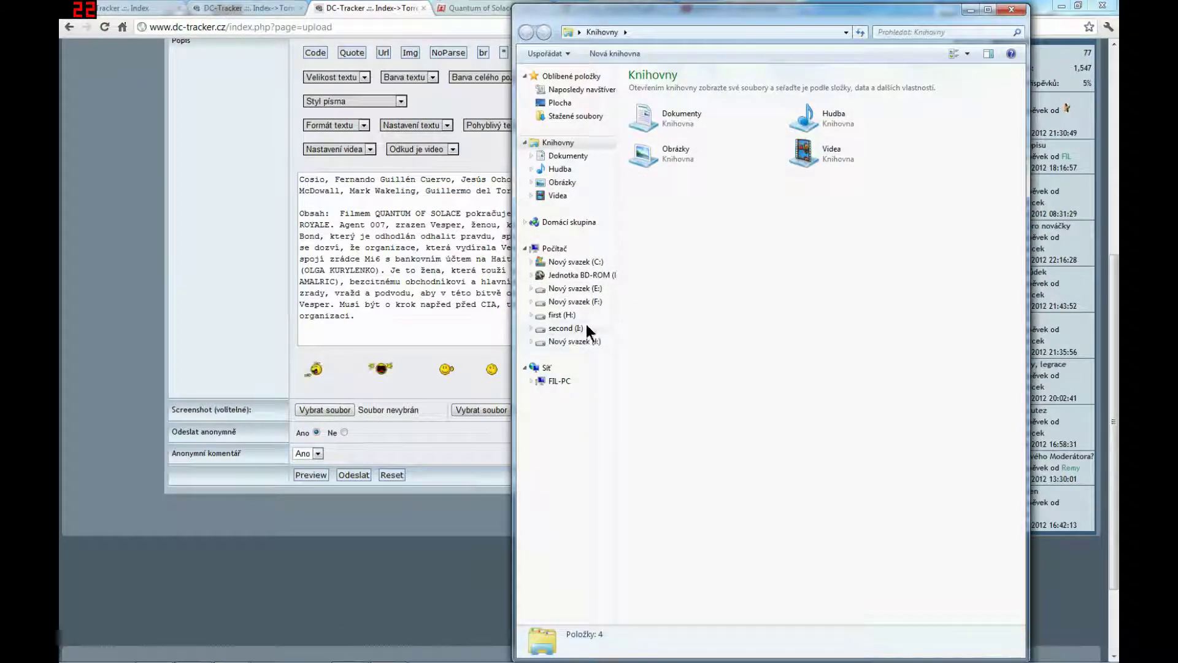
click(537, 291)
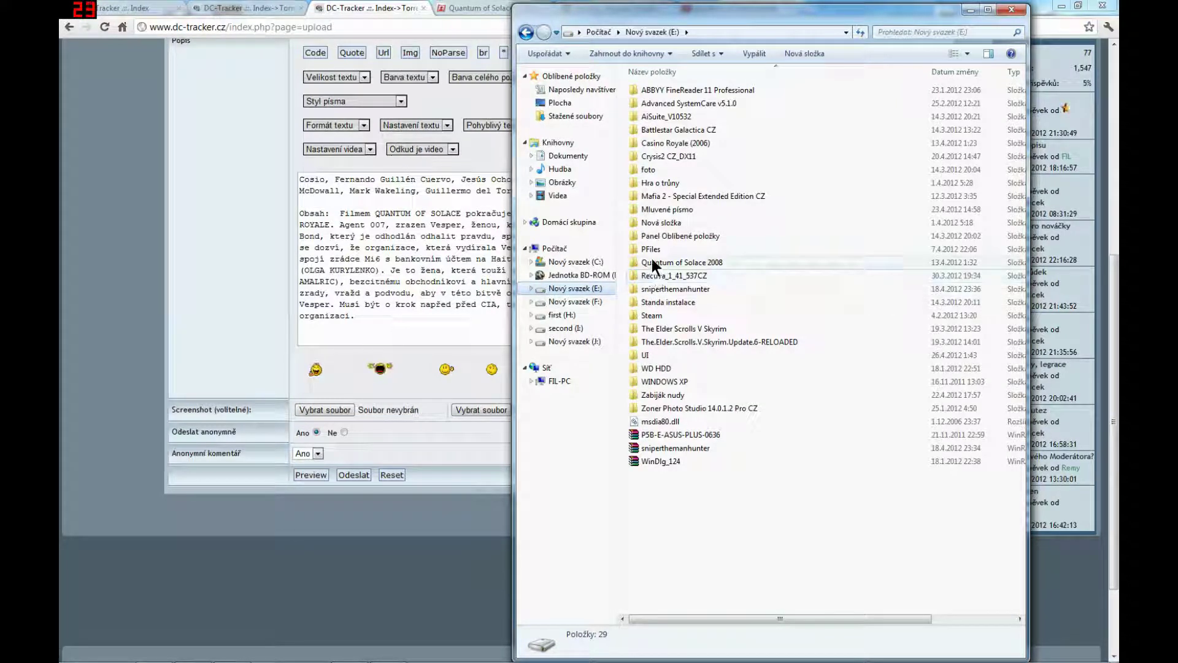
mouse_move(644, 261)
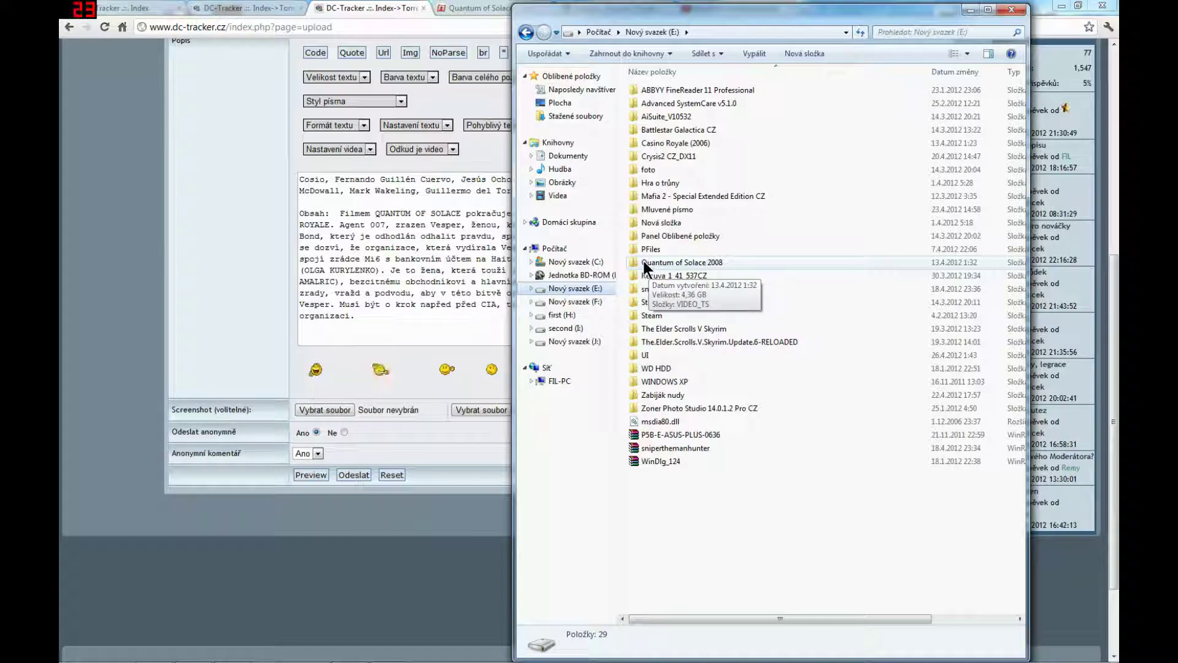
click(643, 260)
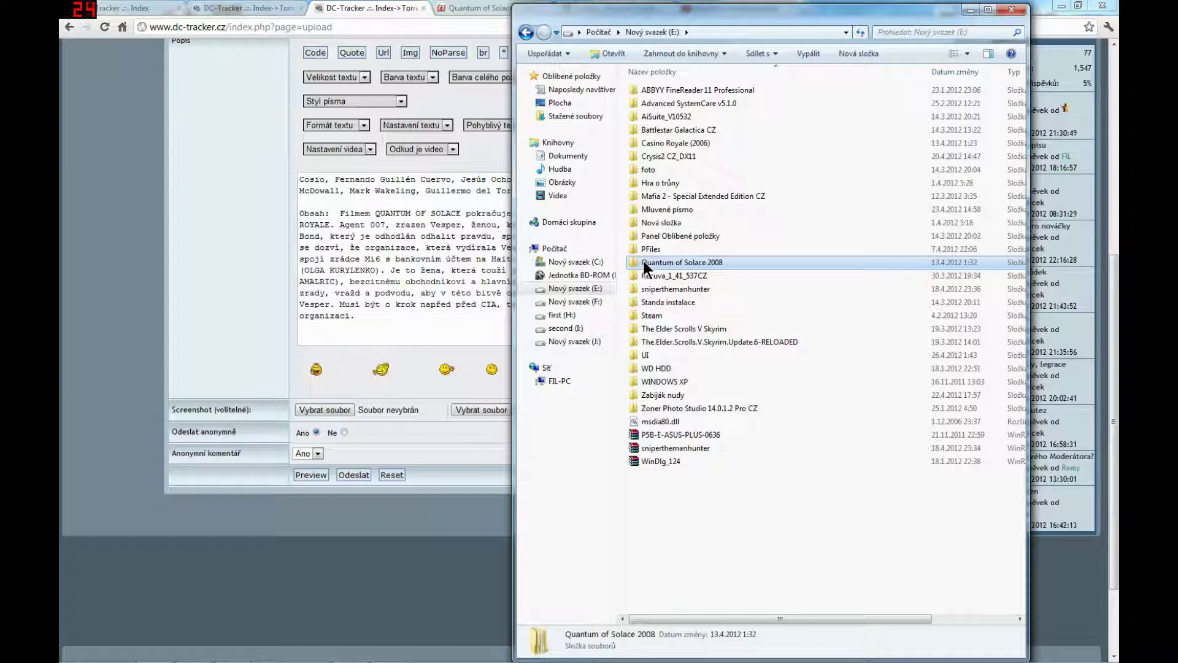
double_click(644, 260)
double_click(632, 91)
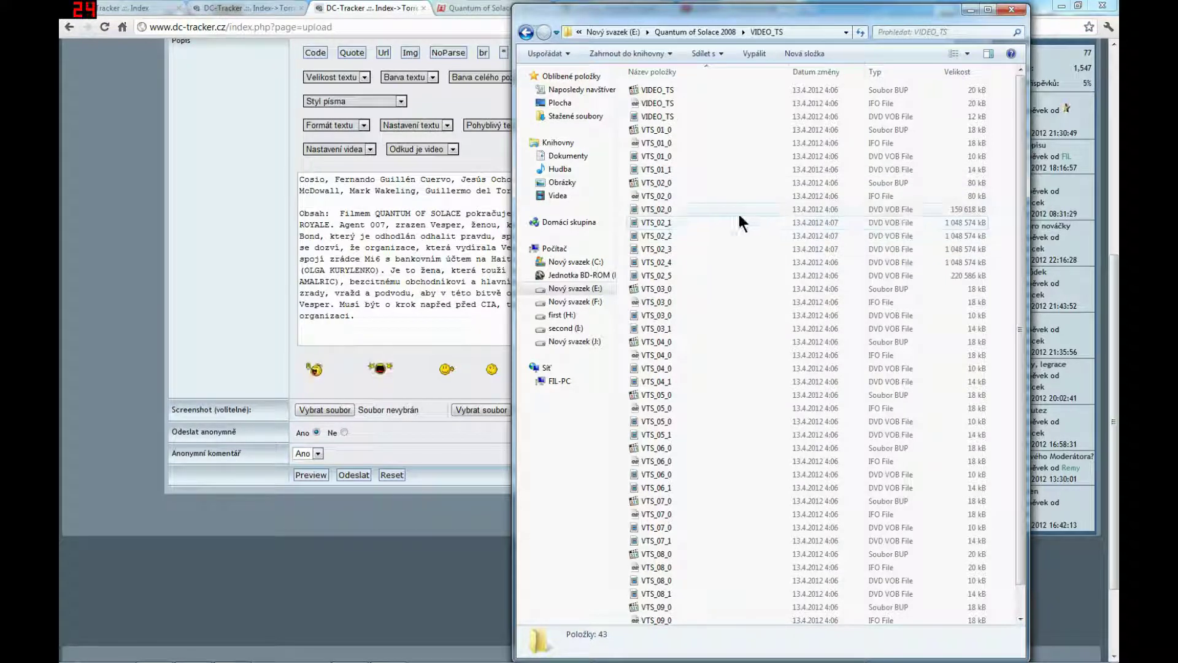
- Open the file VTS_02_1.VOB in MediaInfo and show its report in the Text view
right_click(644, 220)
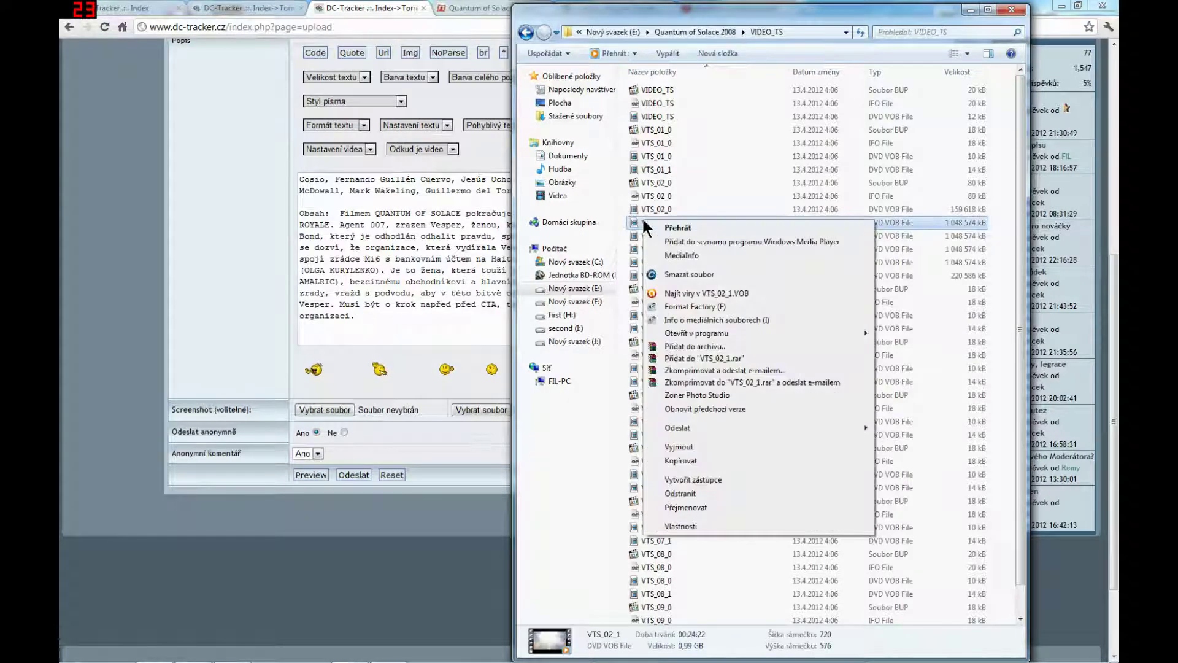
click(683, 254)
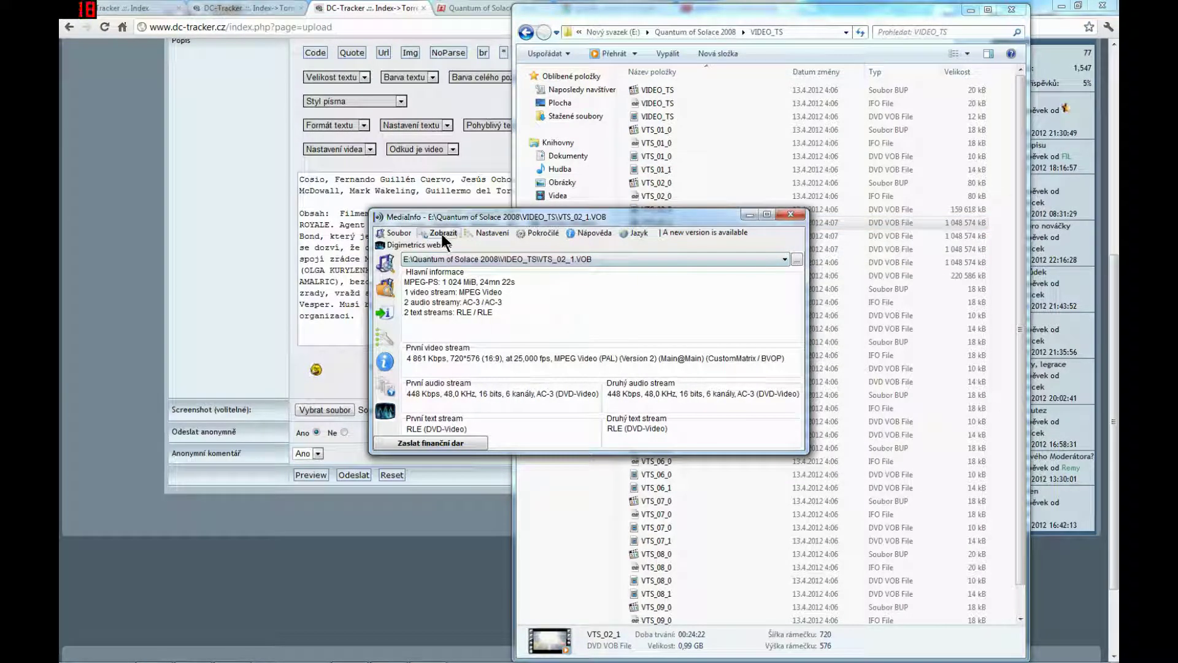
click(443, 234)
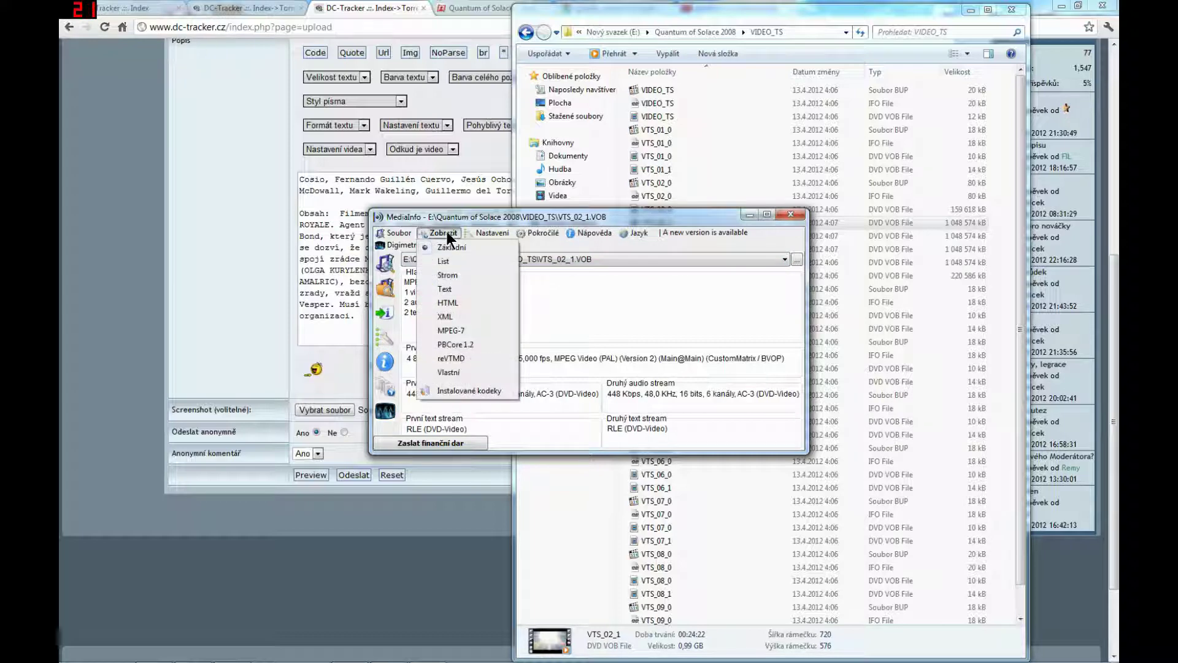
click(445, 290)
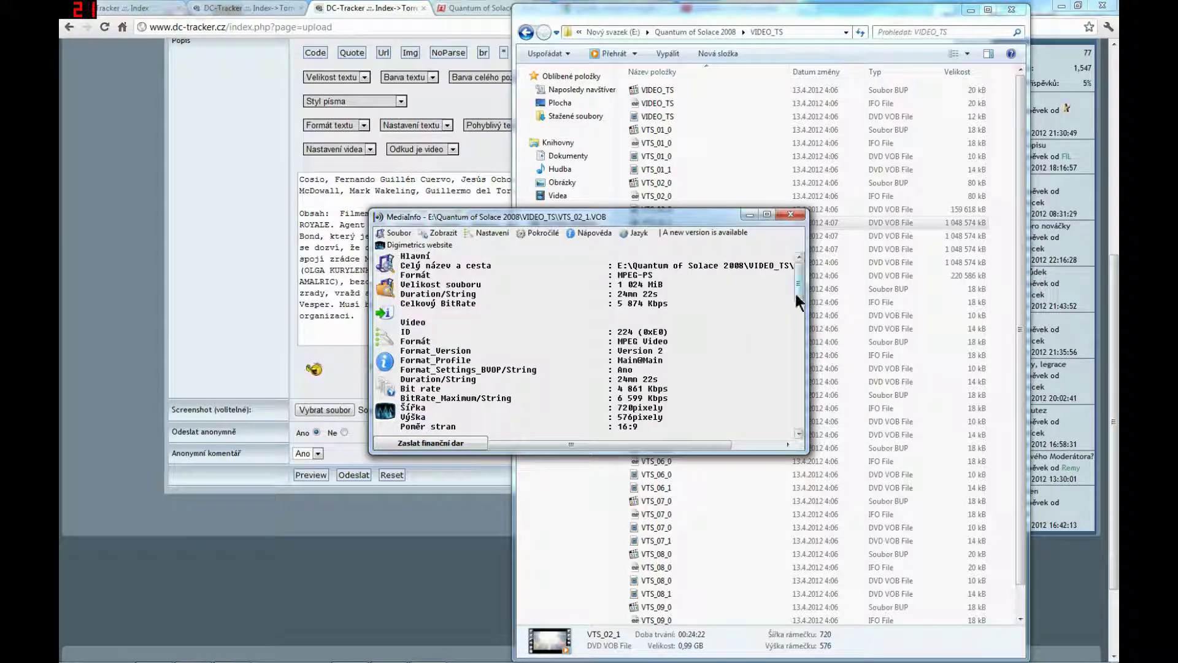
- Copy the entire text report, from "Hlavní" through "Menu", and close MediaInfo
drag(794, 291, 795, 421)
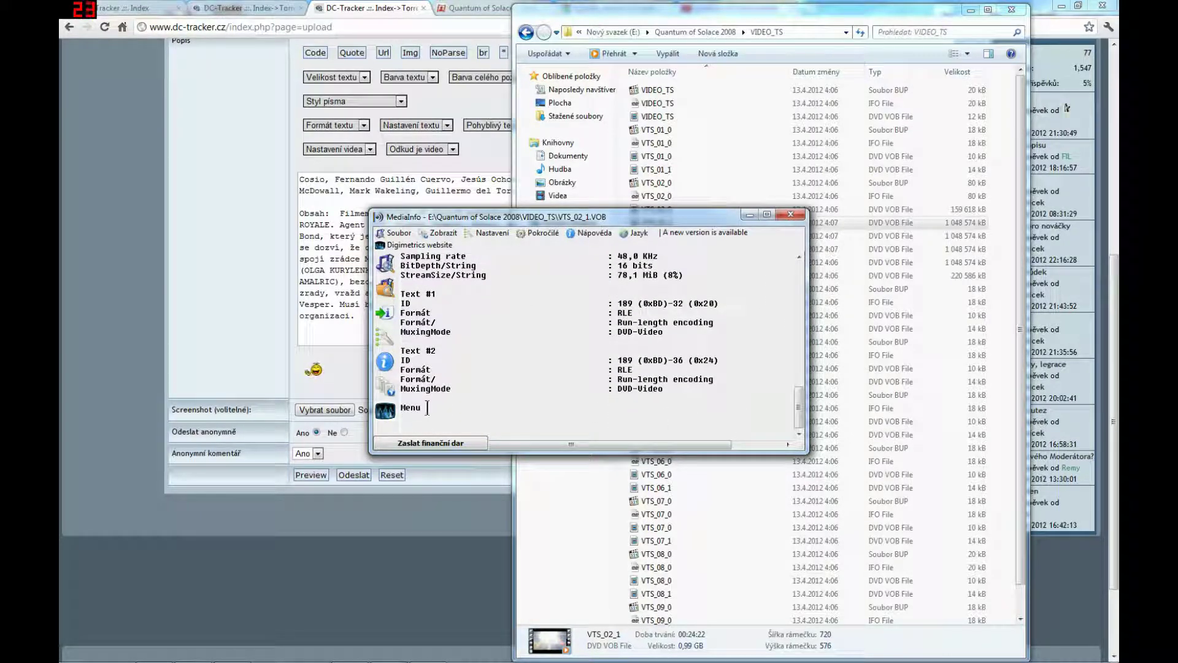
drag(419, 408, 396, 216)
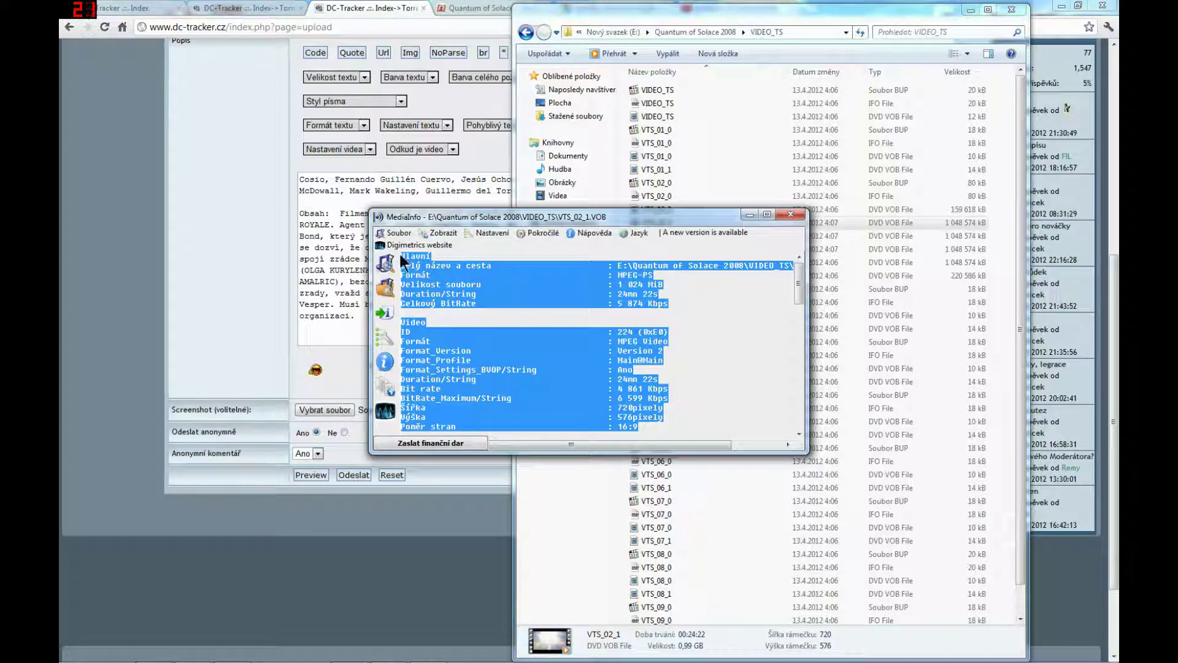
right_click(426, 272)
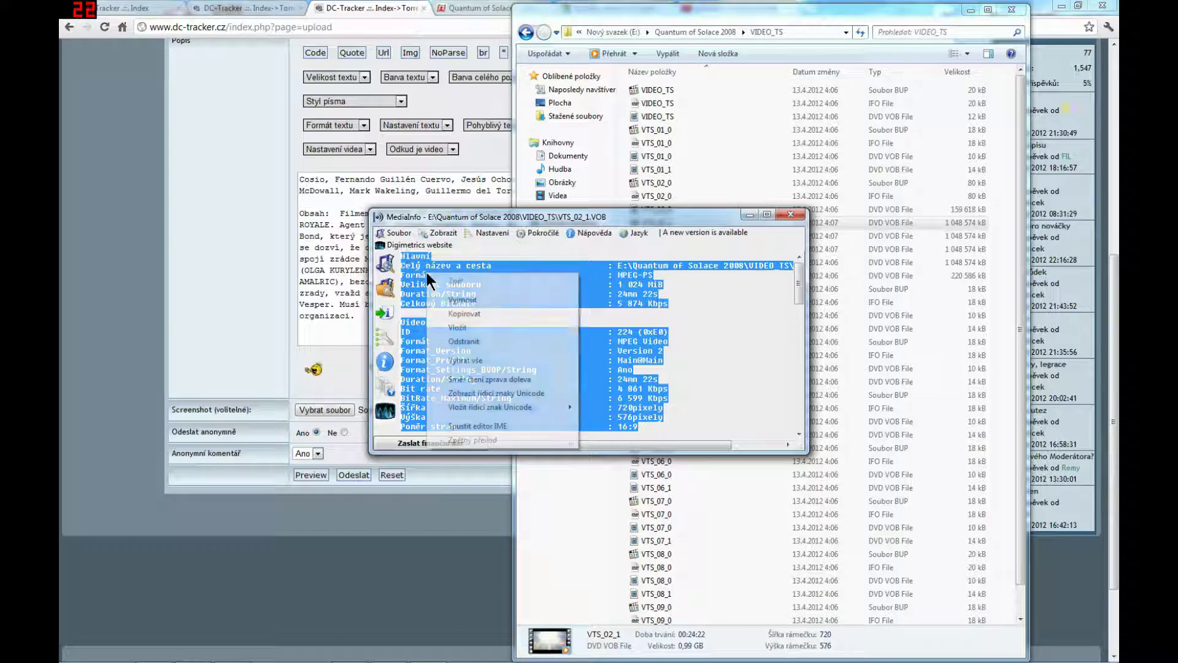
click(458, 313)
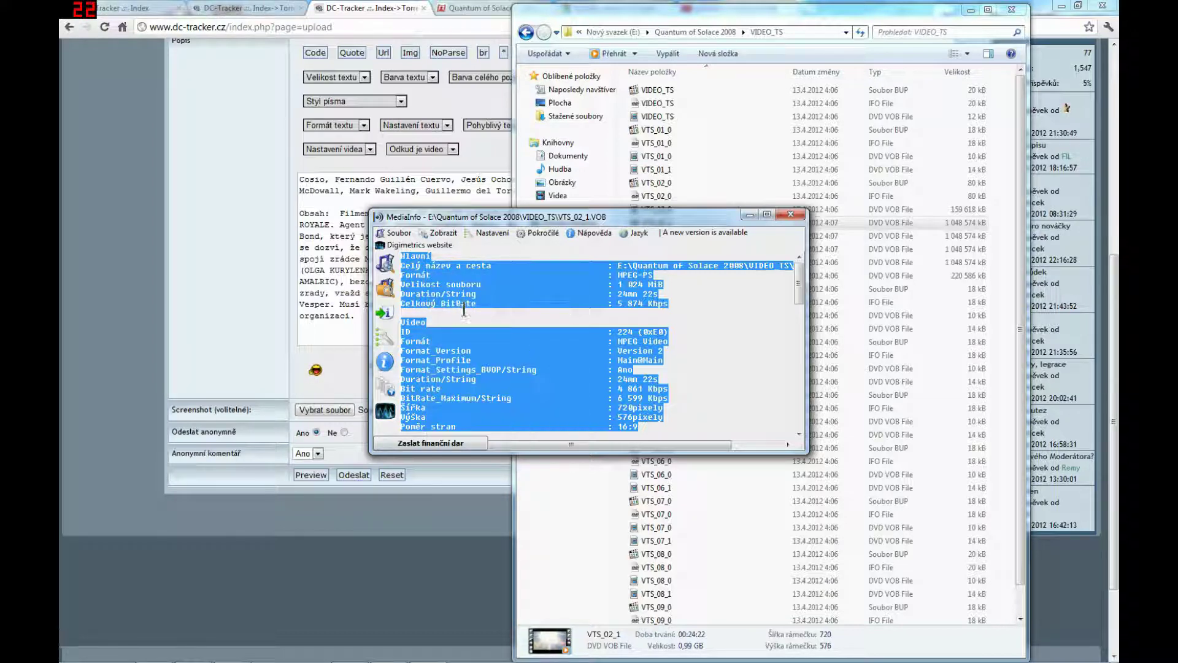
click(790, 214)
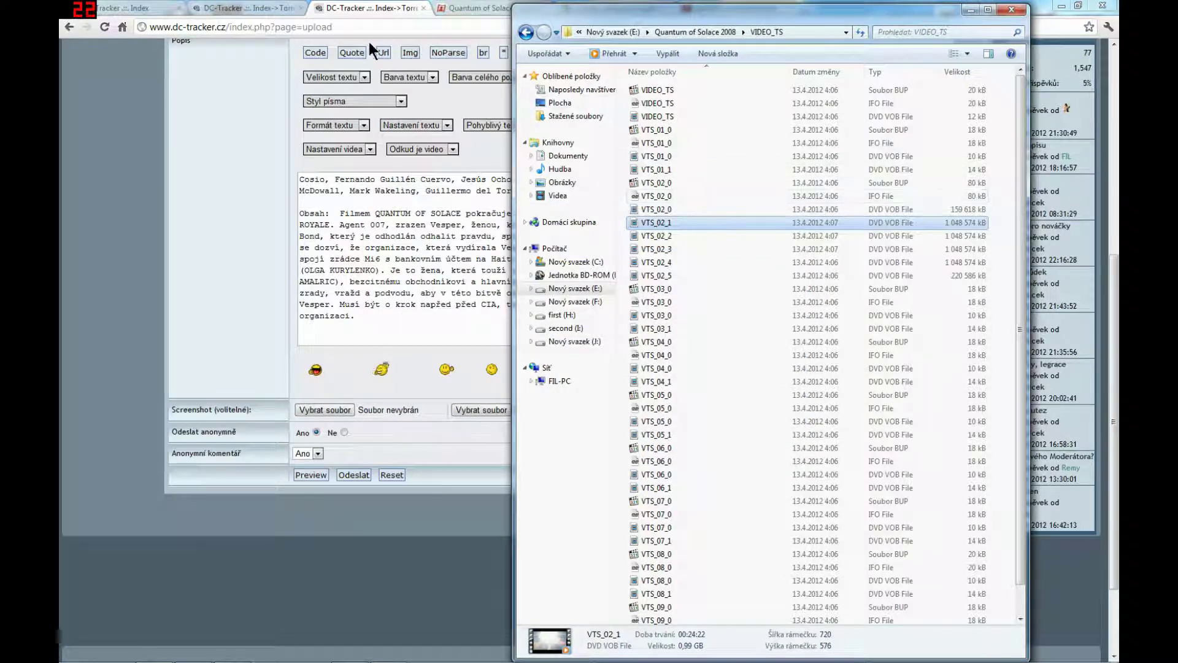
- Return to the upload form and add a Media info spoiler containing the copied report at the end of the description
click(164, 162)
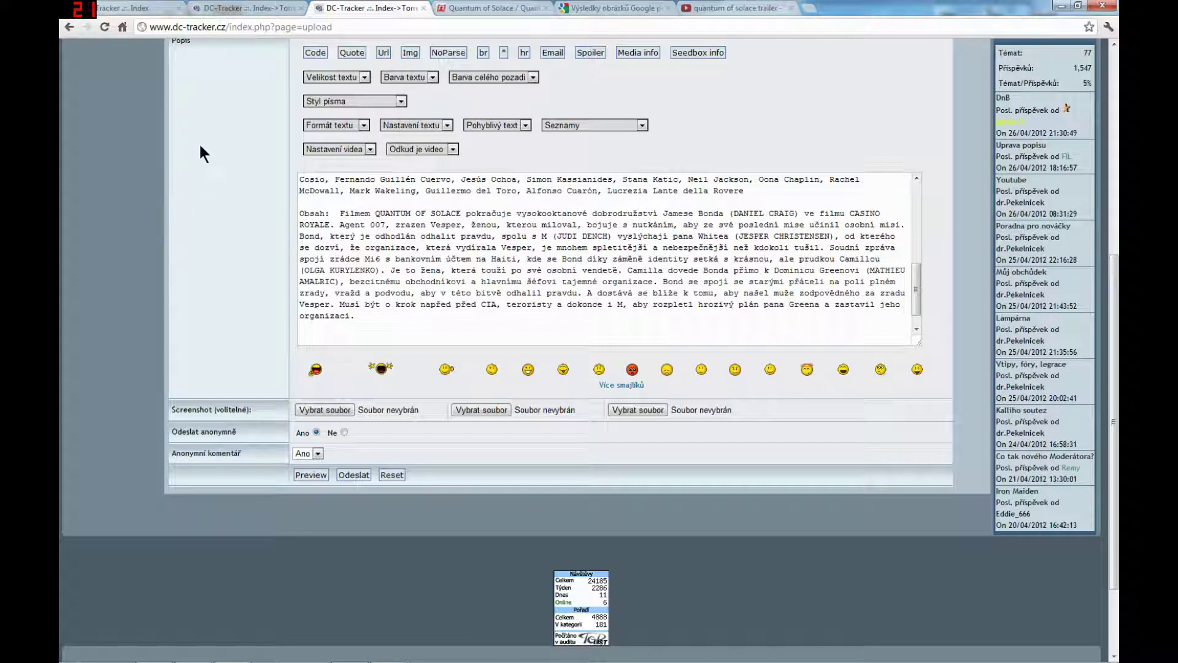
click(316, 328)
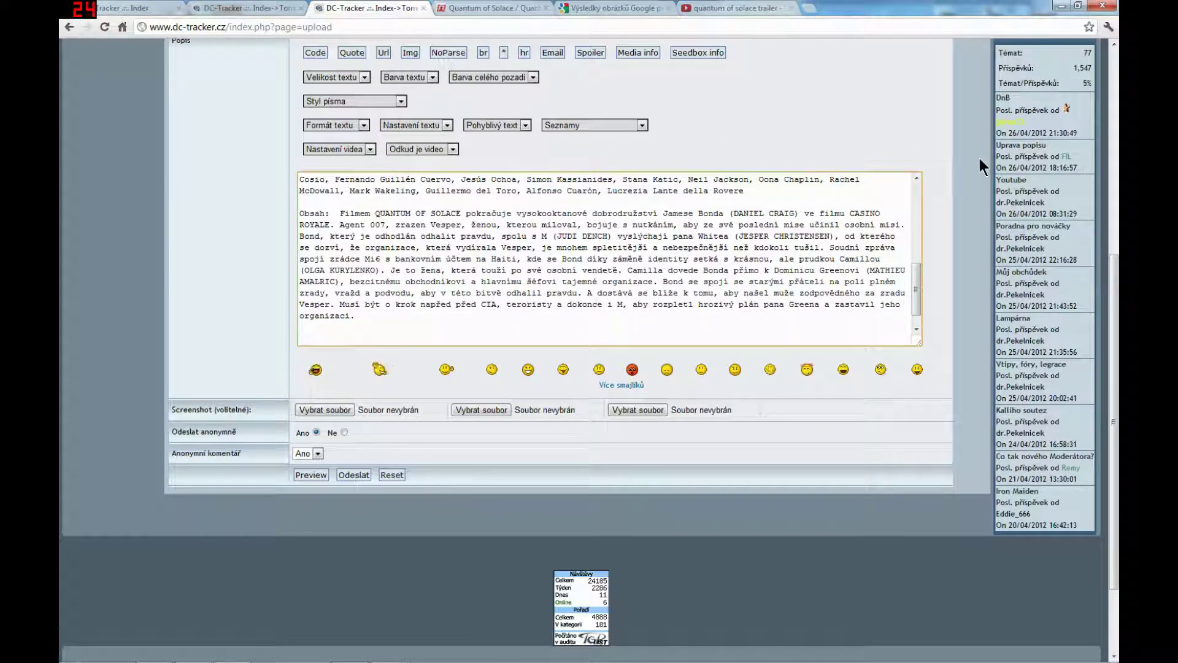
scroll(980, 158, up, 2)
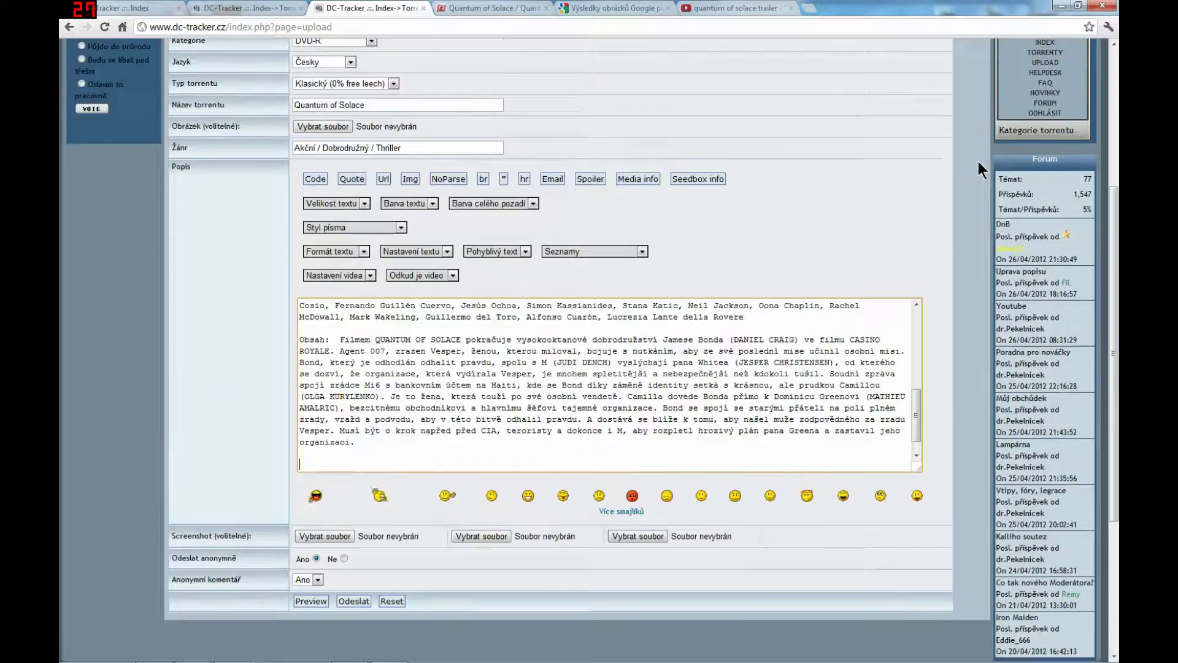
click(626, 181)
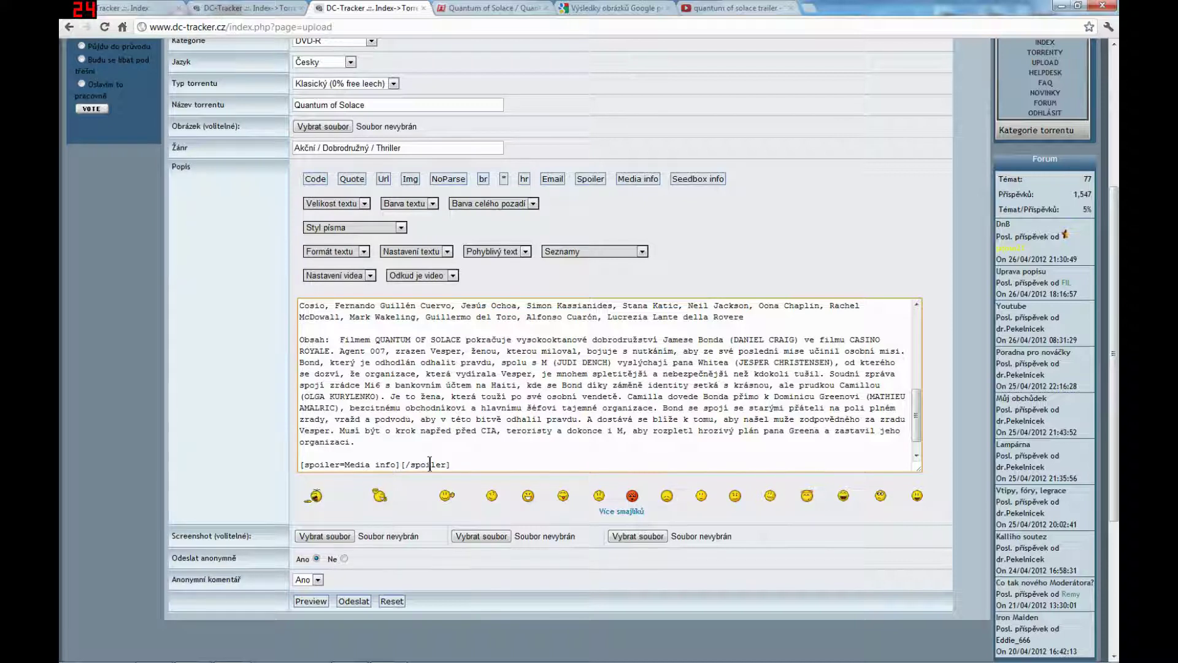
right_click(401, 465)
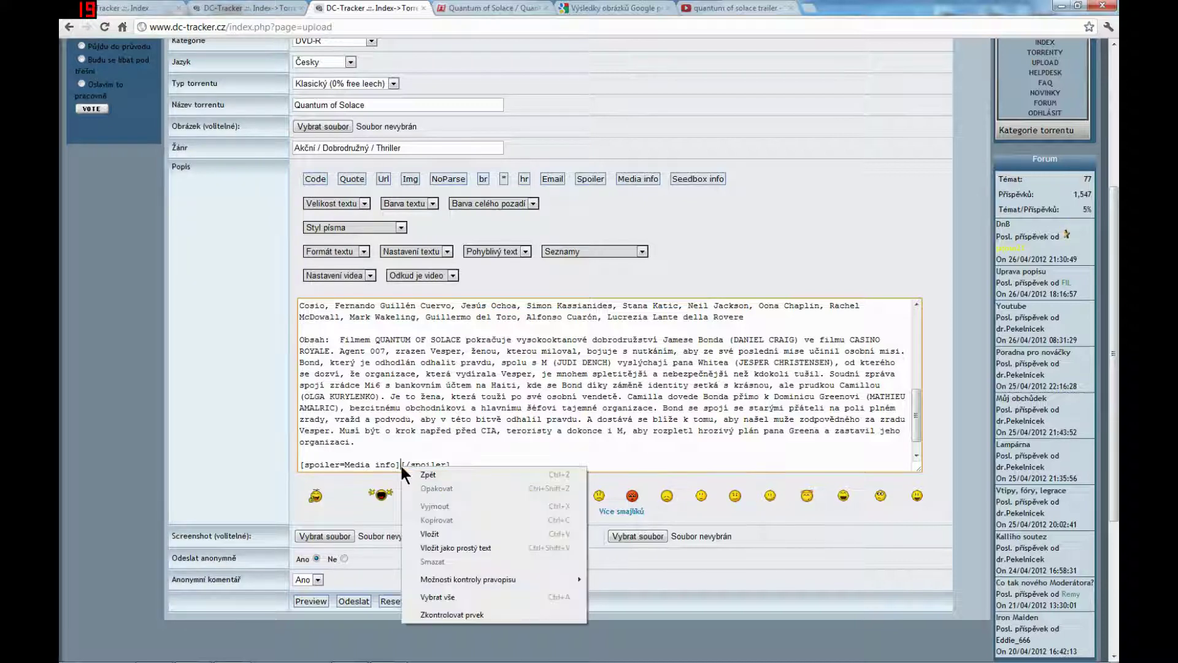
click(428, 534)
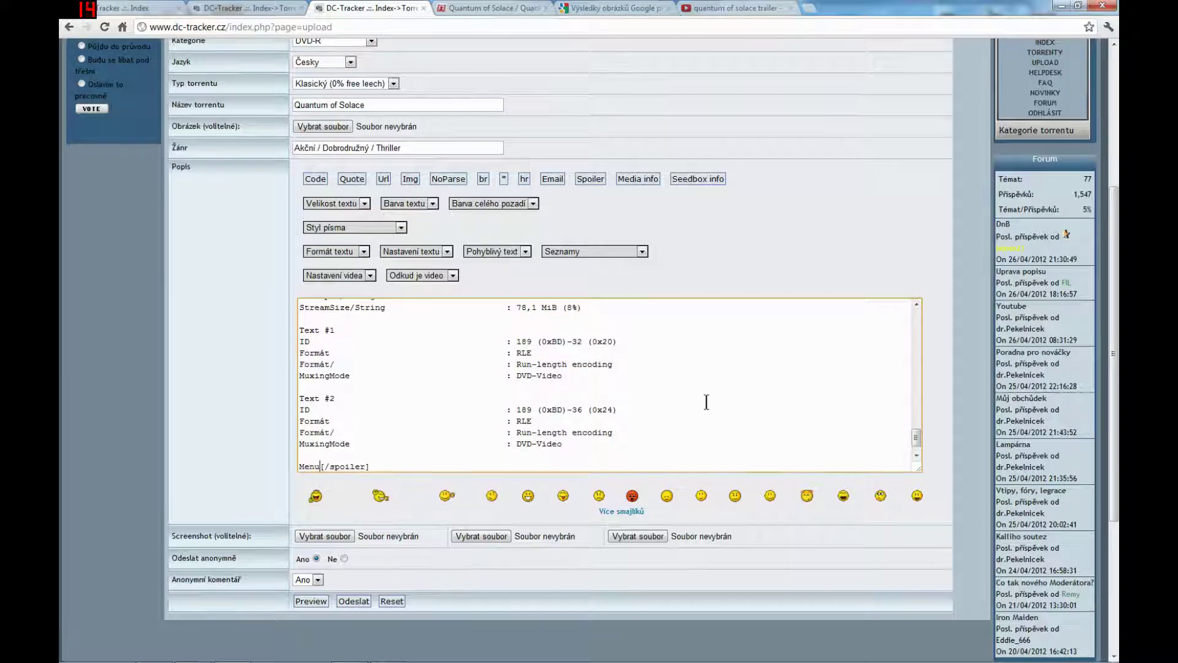
- Delete the drive prefix "E:\" from the "Celý název a cesta" line in the Media info spoiler
scroll(688, 398, up, 1)
scroll(687, 398, up, 3)
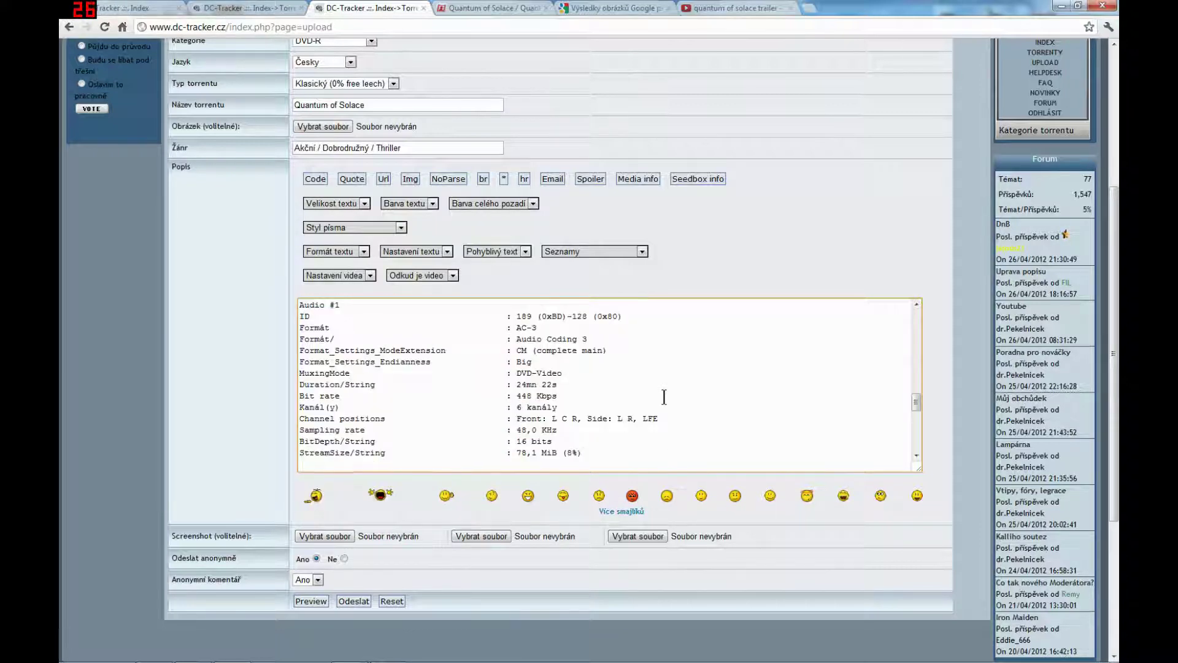
scroll(664, 398, up, 12)
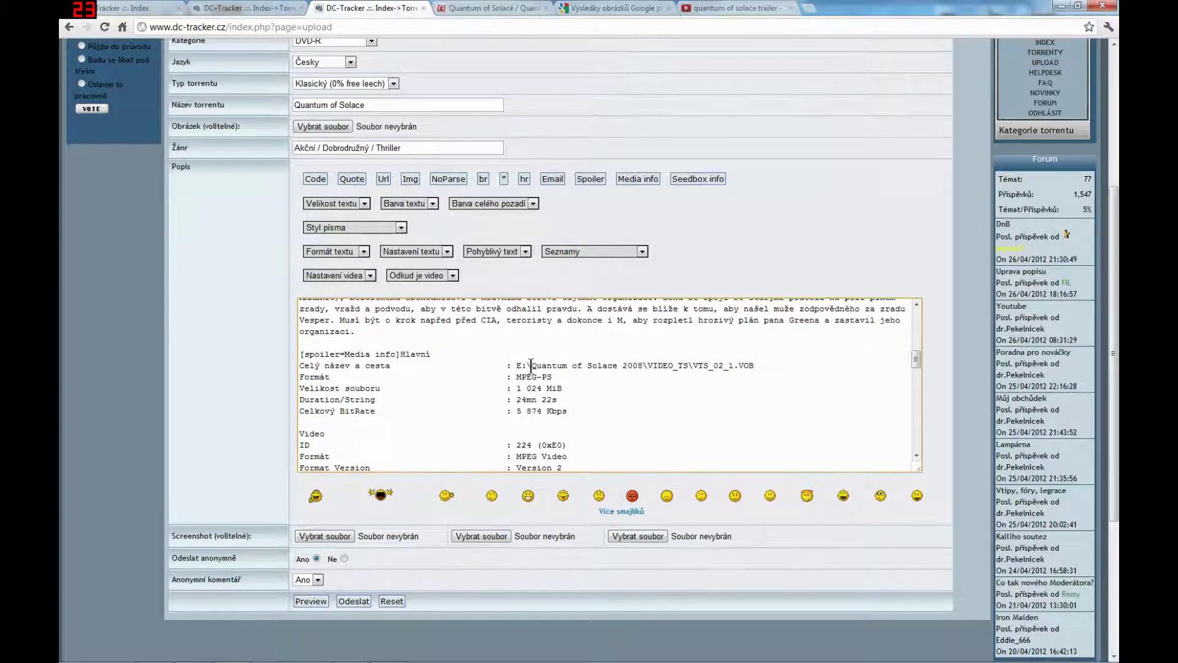
drag(531, 366, 518, 366)
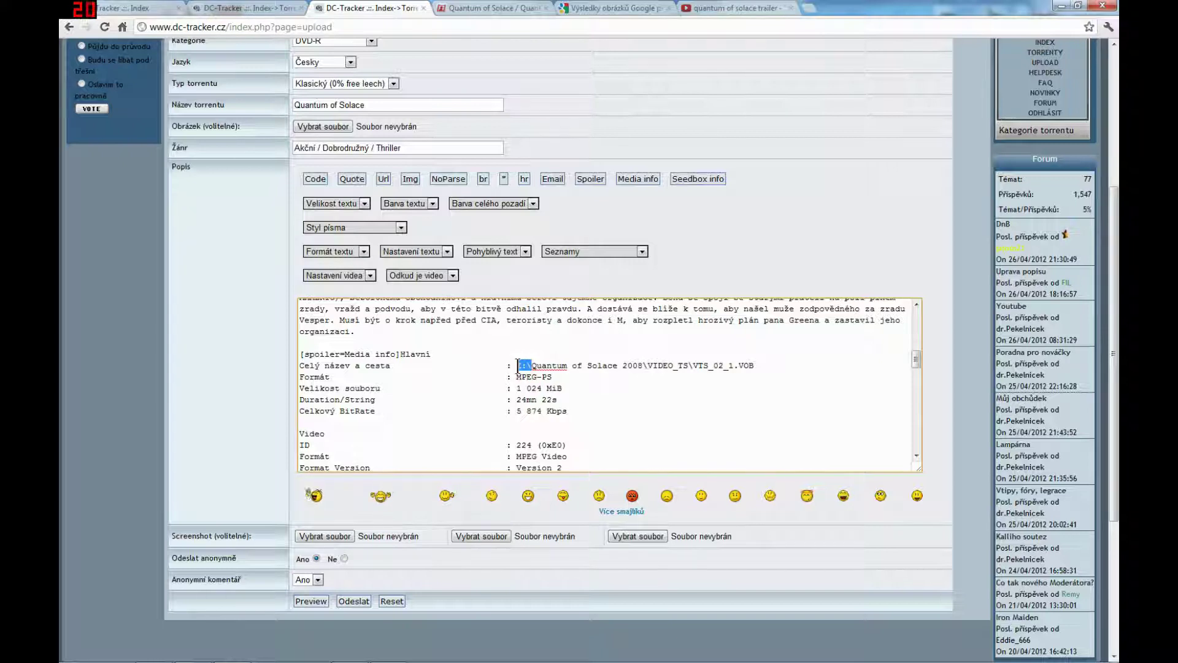
key(BackSpace)
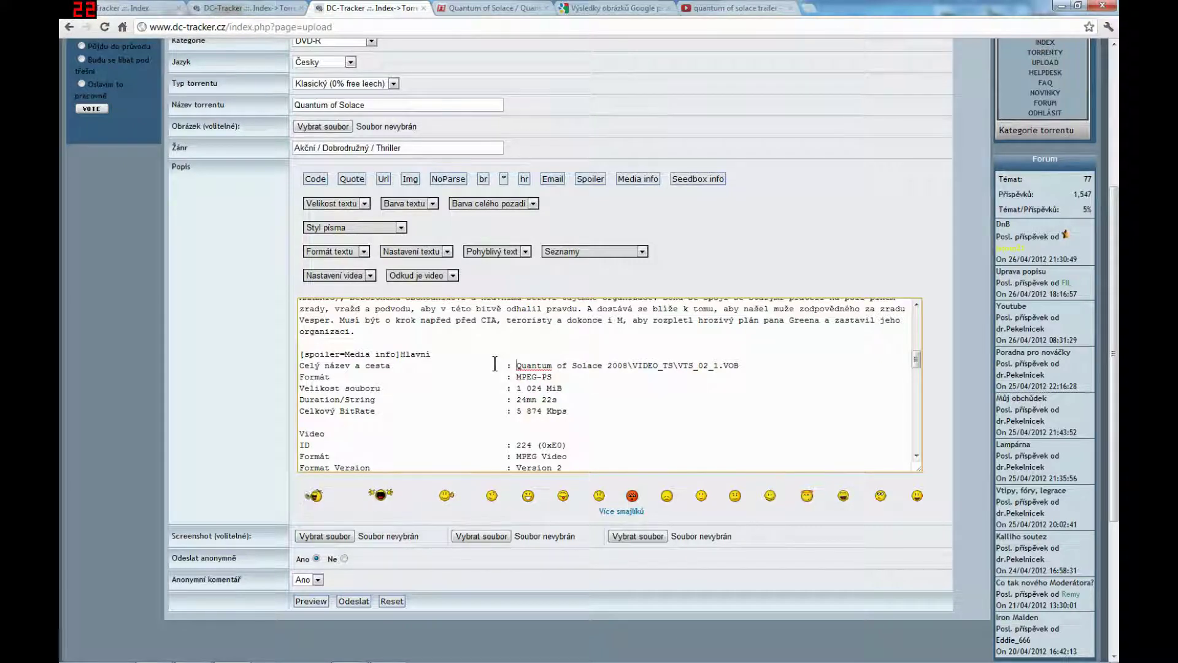
scroll(767, 402, down, 10)
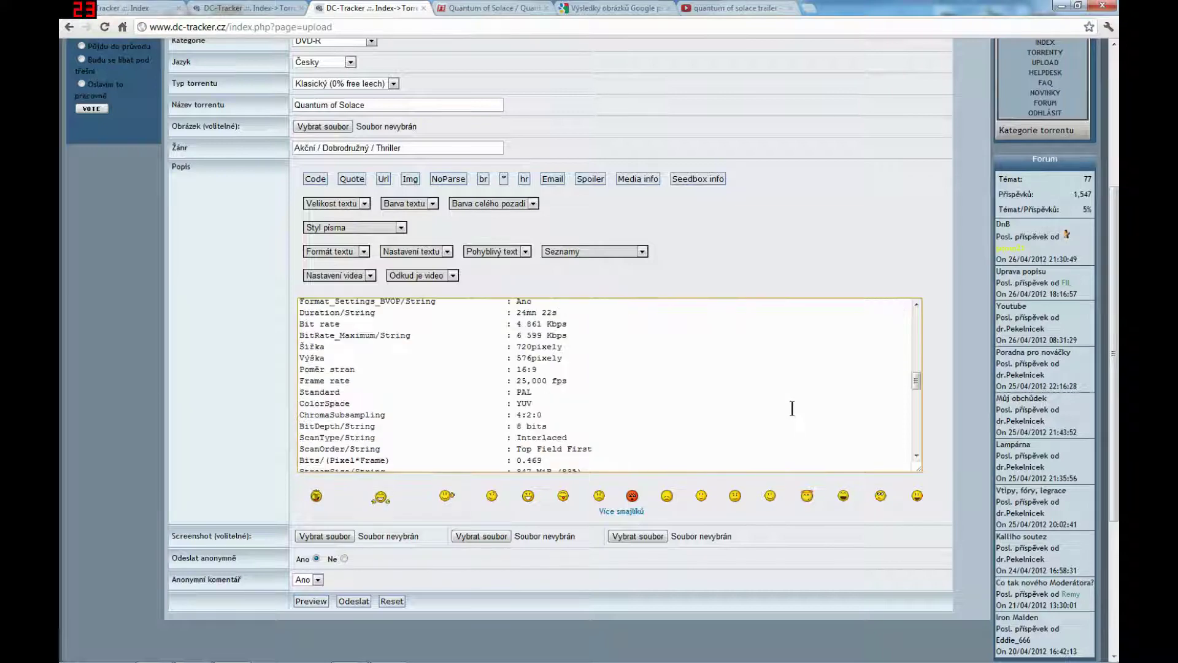
scroll(763, 397, down, 10)
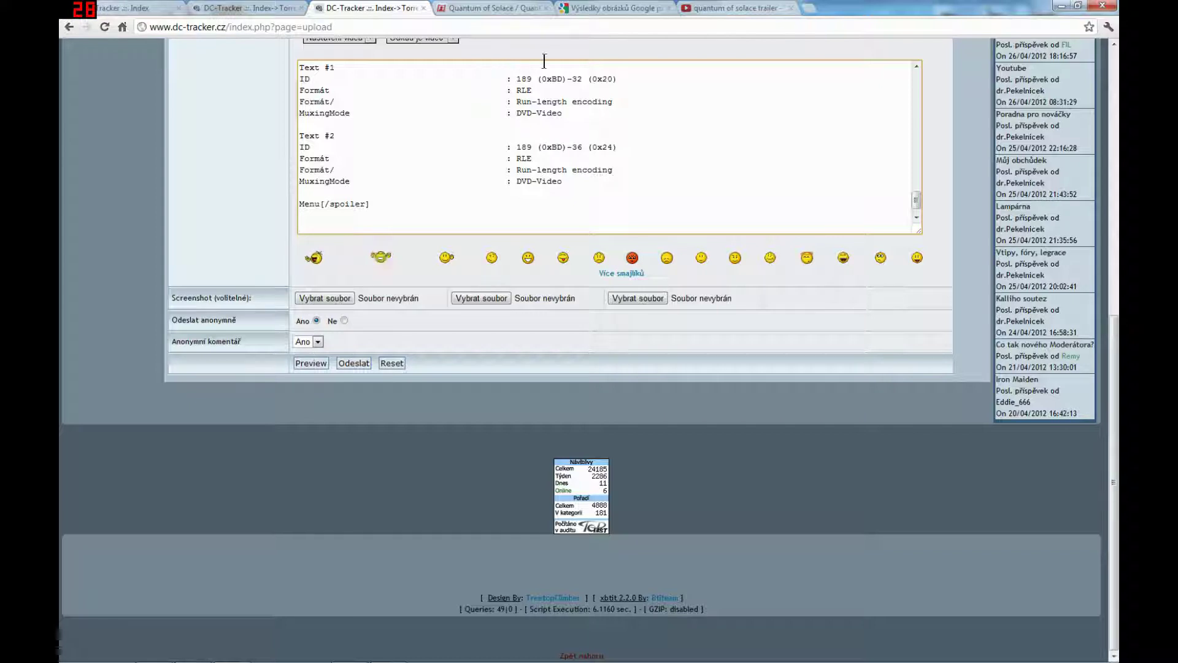
- Open the official Quantum of Solace trailer from the YouTube search results and pause its playback
click(717, 8)
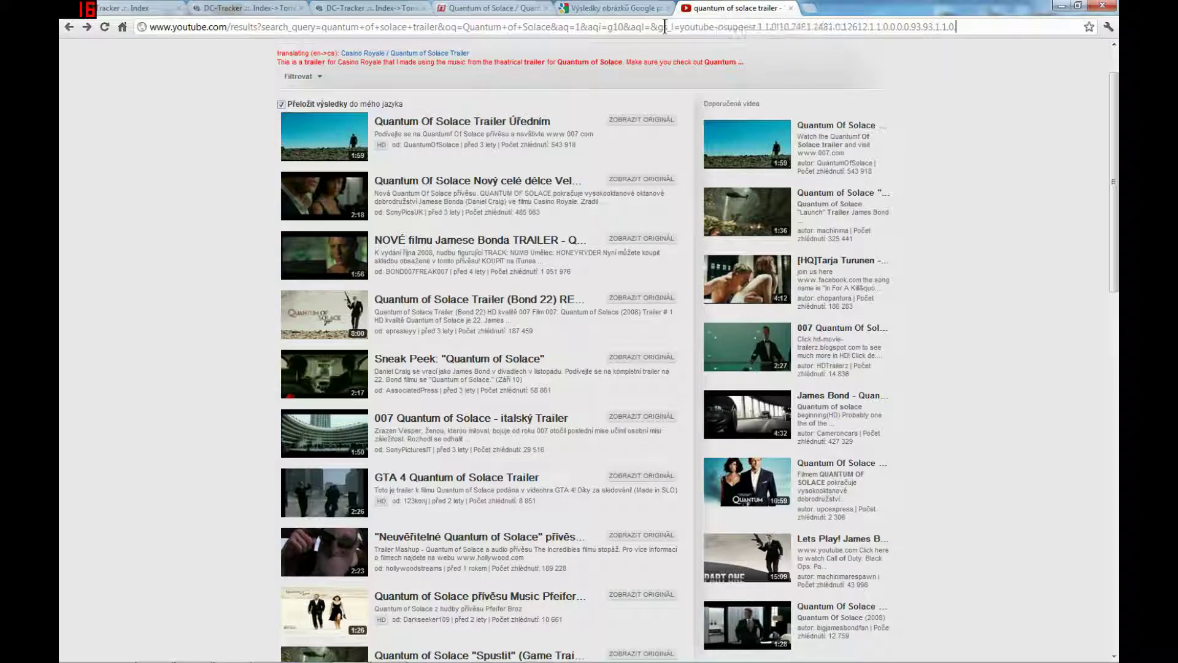
scroll(178, 216, up, 1)
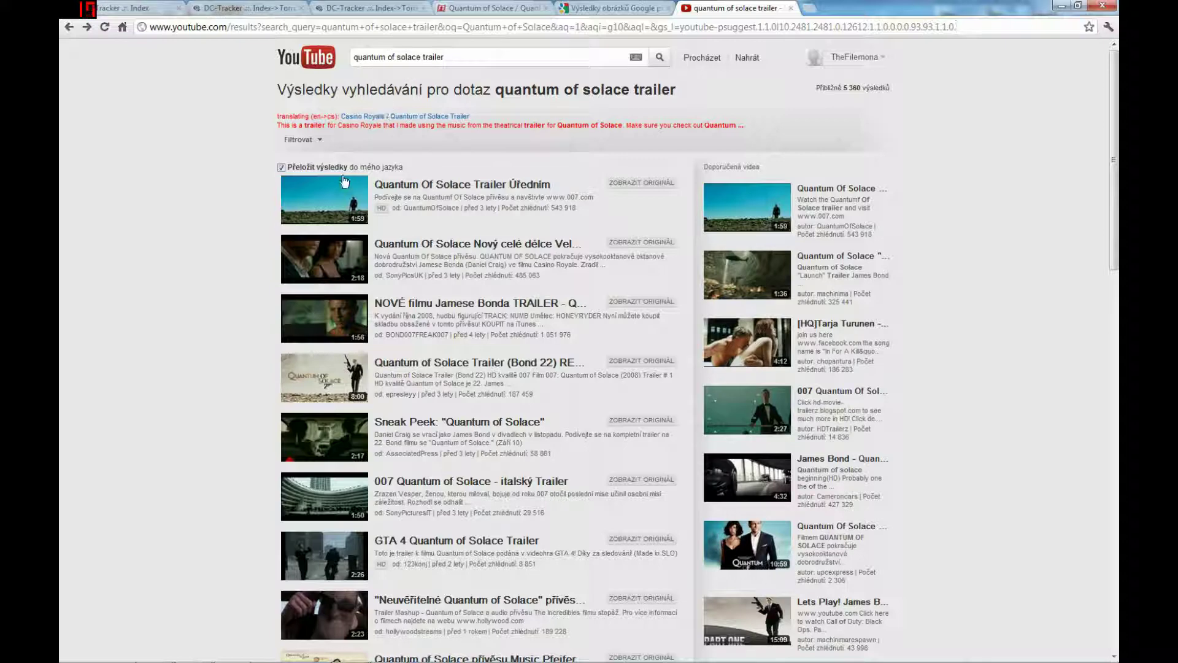
click(327, 213)
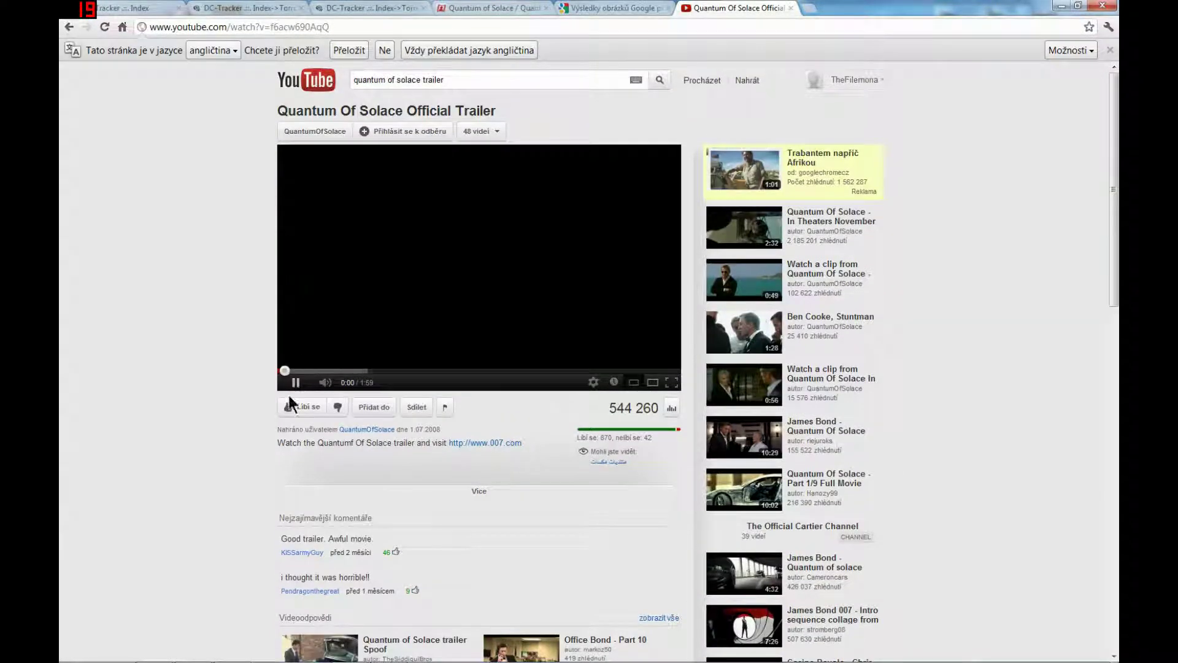
click(297, 382)
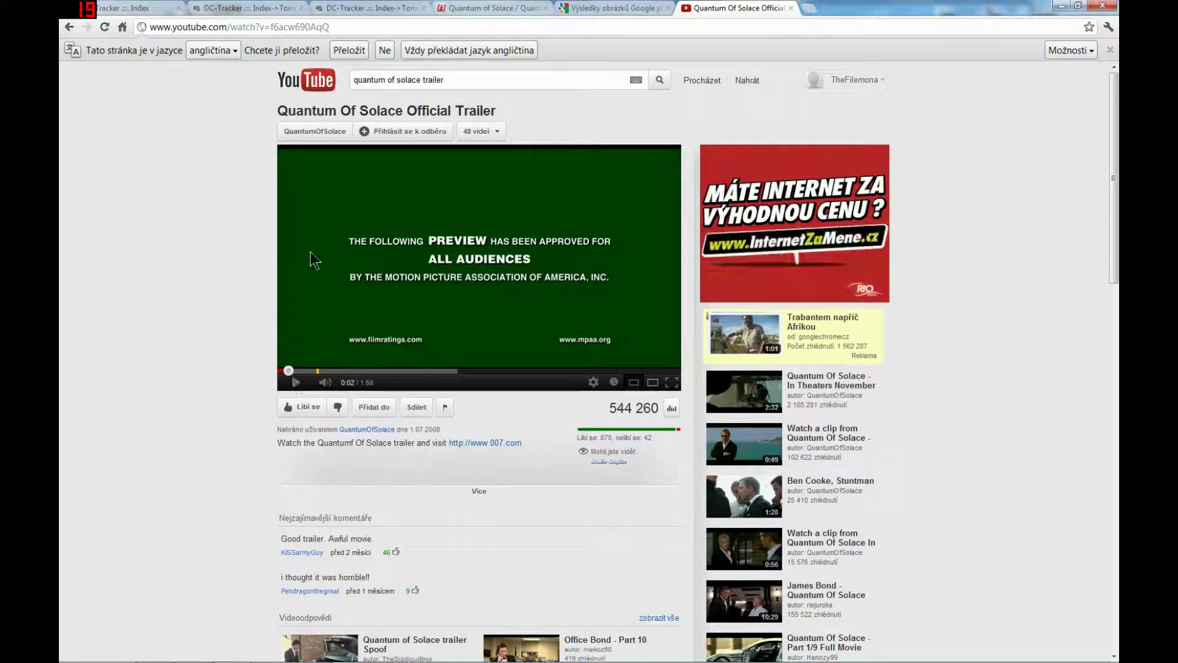
- Copy the web address of the Quantum of Solace trailer video
click(327, 26)
key(ctrl+c)
right_click(304, 25)
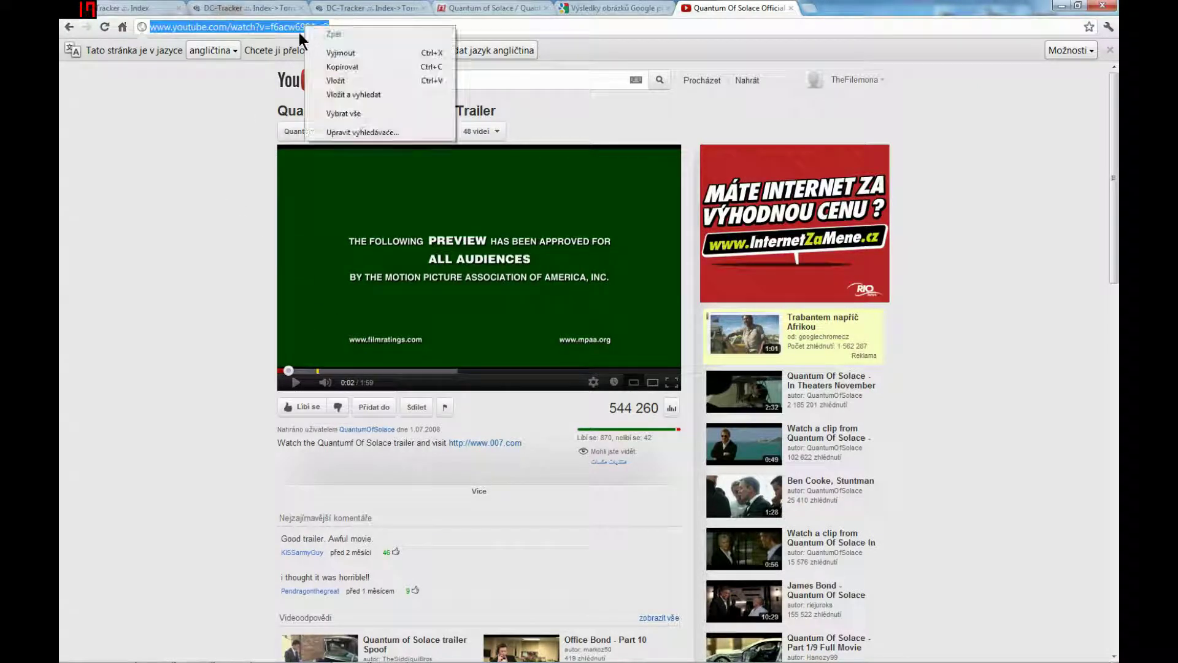
click(337, 67)
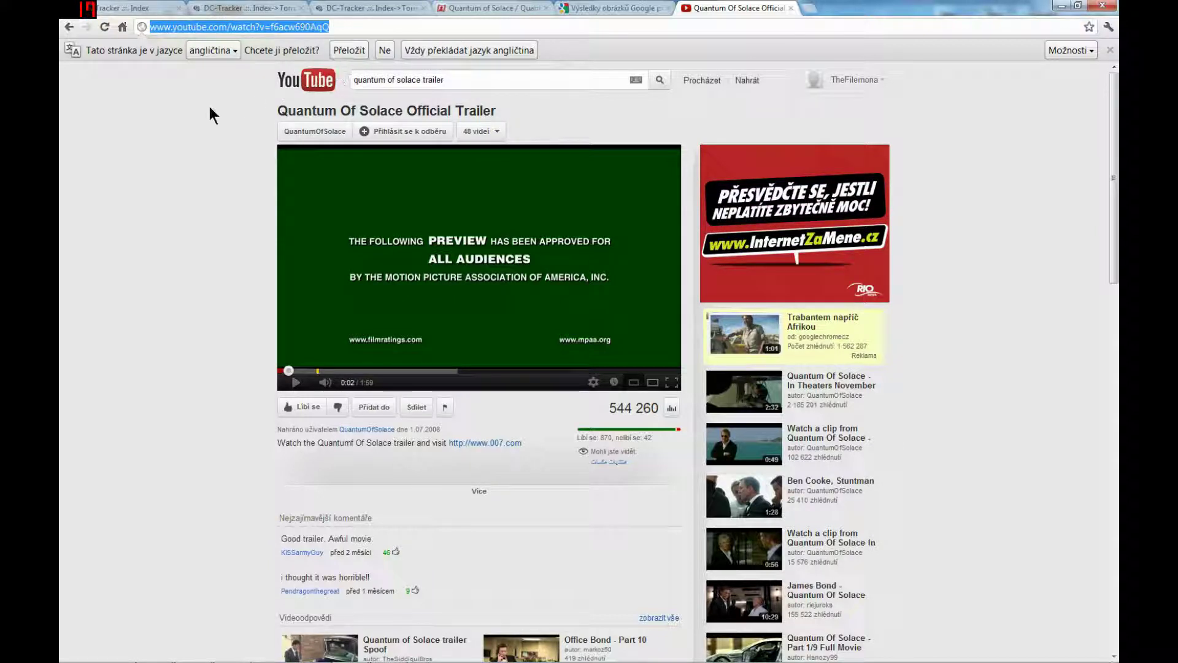
- On the DC-Tracker index page, insert a video tag in the Shout Box message field and paste the trailer address into it
click(134, 8)
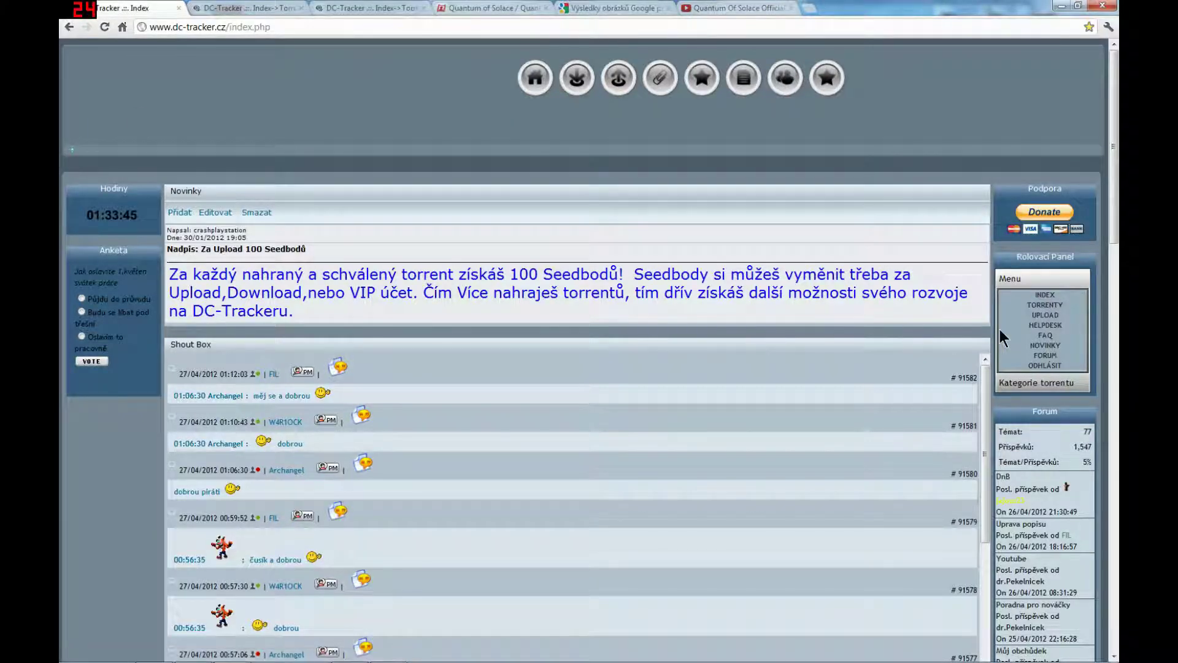
scroll(1000, 332, down, 1)
scroll(1000, 329, down, 2)
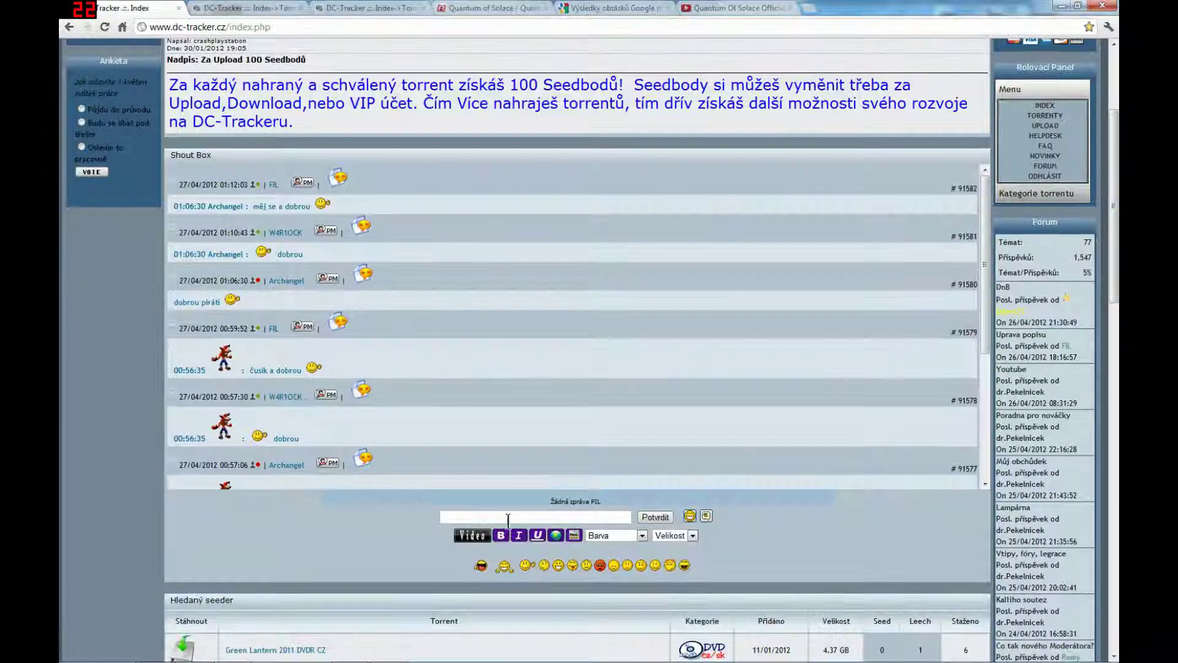
click(471, 519)
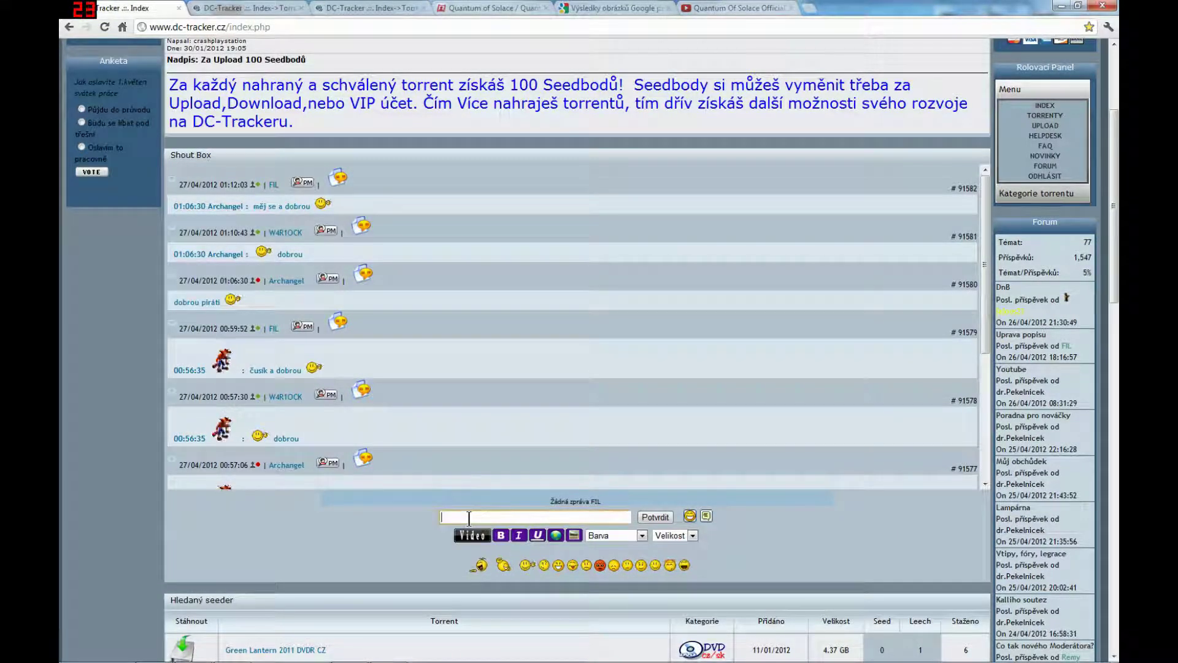
click(473, 537)
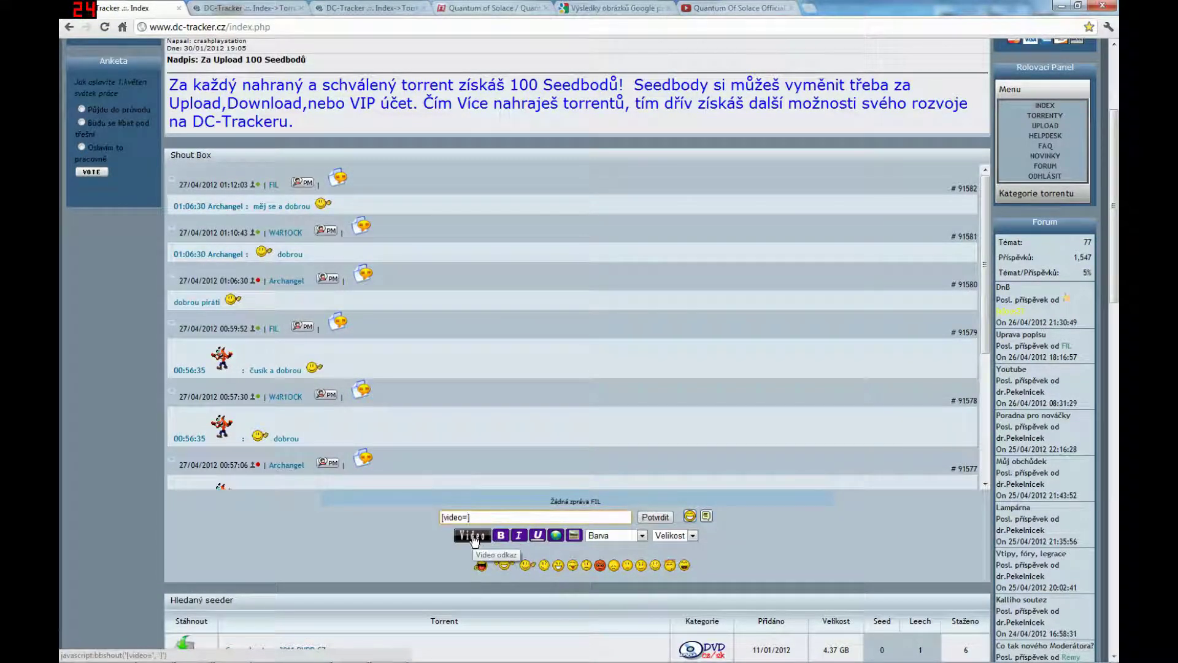
right_click(468, 516)
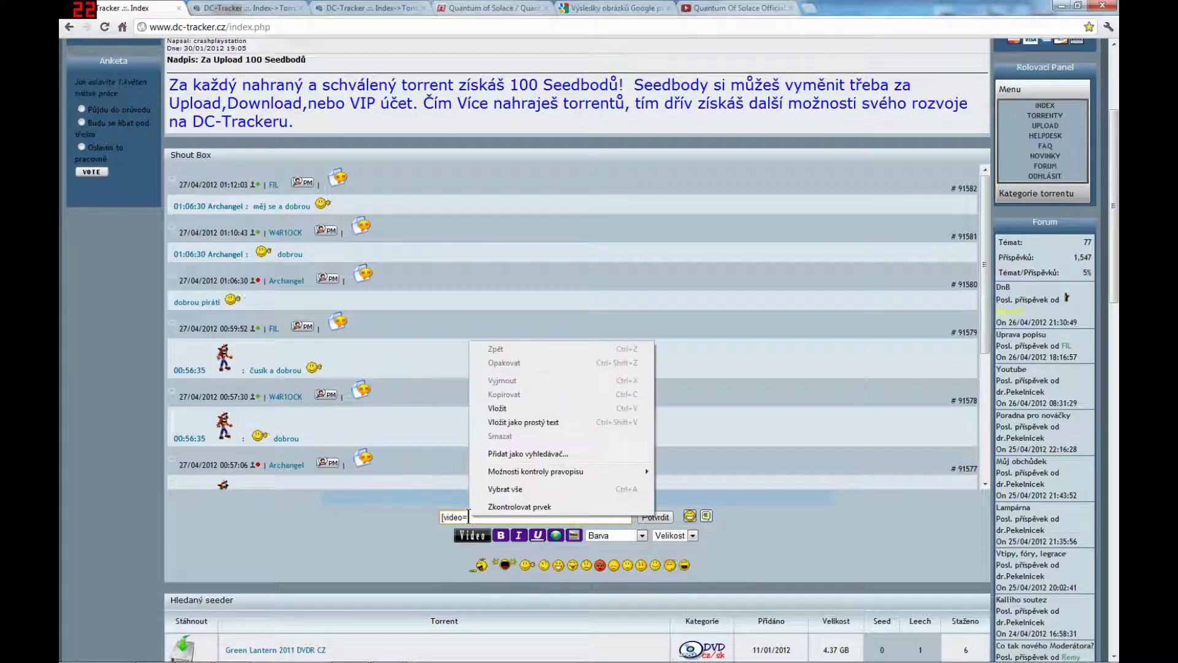
click(501, 408)
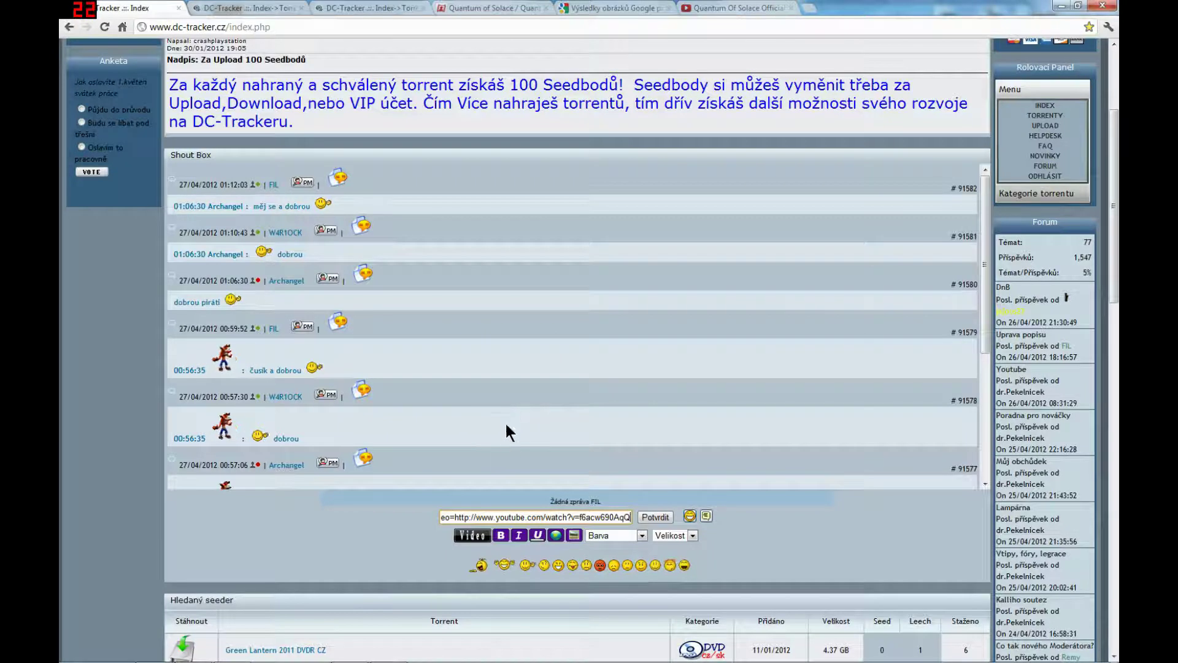
- Copy the complete video tag with the trailer address from the Shout Box message field and clear the field without posting
drag(471, 517, 424, 514)
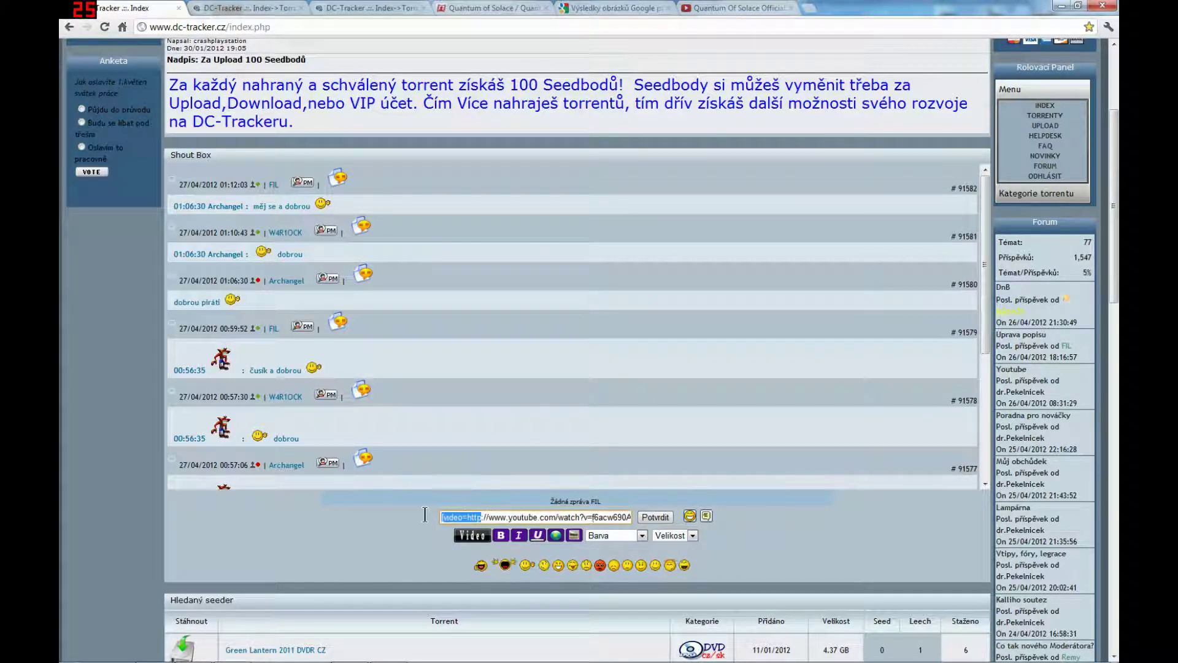
click(442, 516)
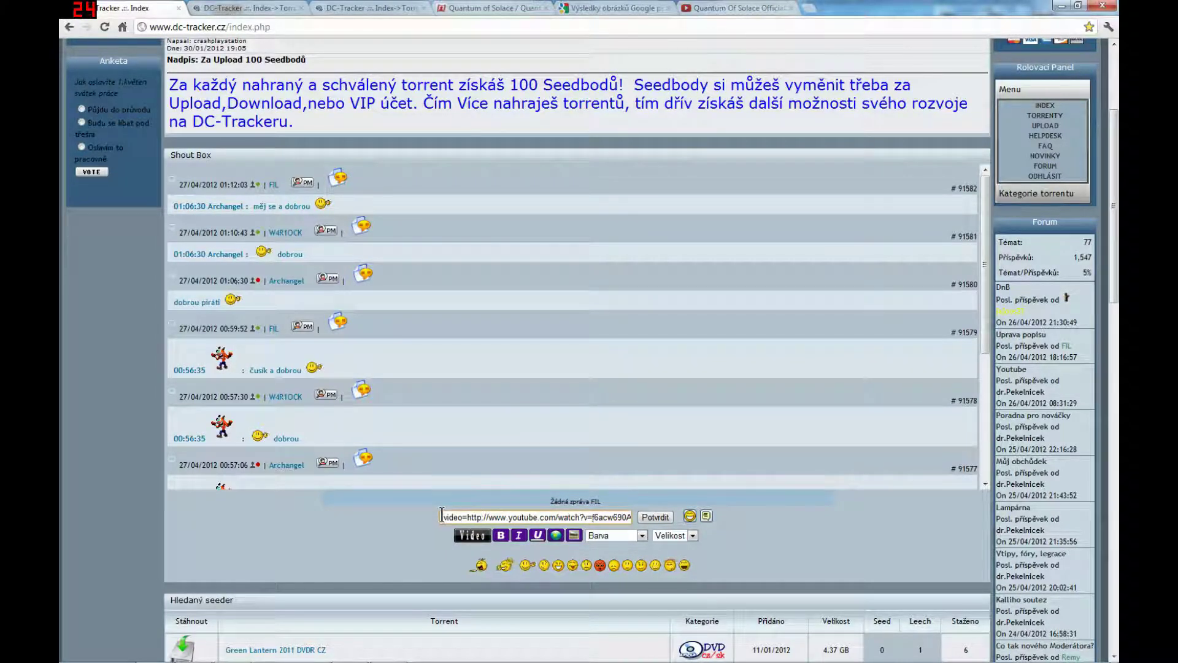
key(Delete)
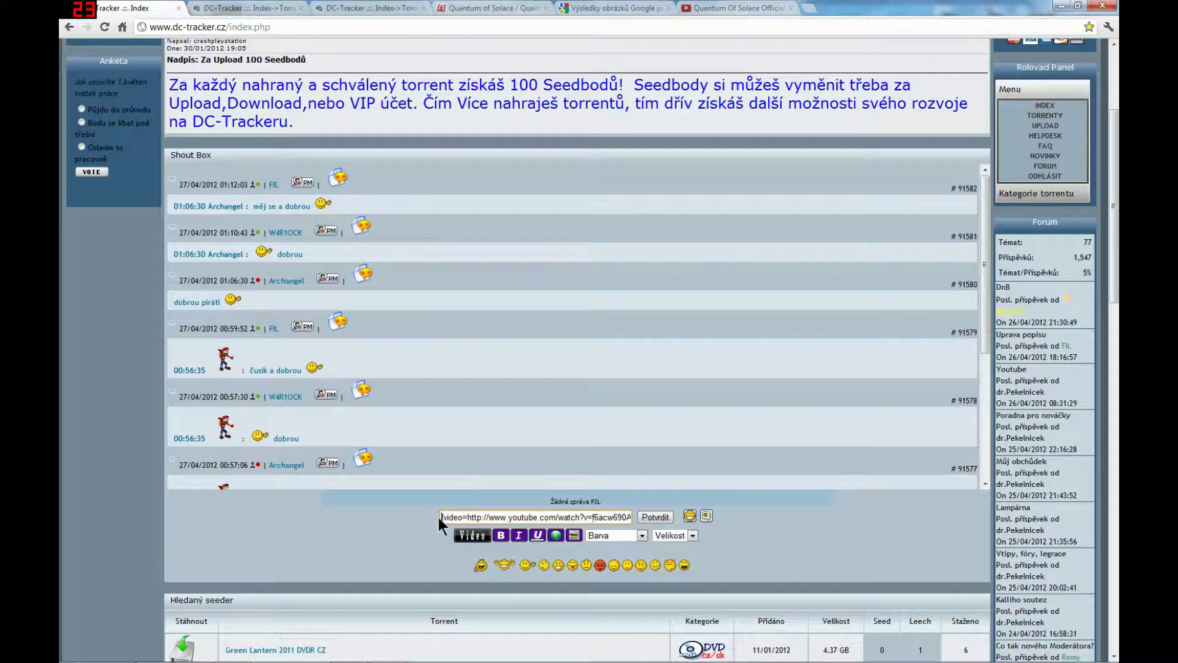
drag(442, 515, 645, 516)
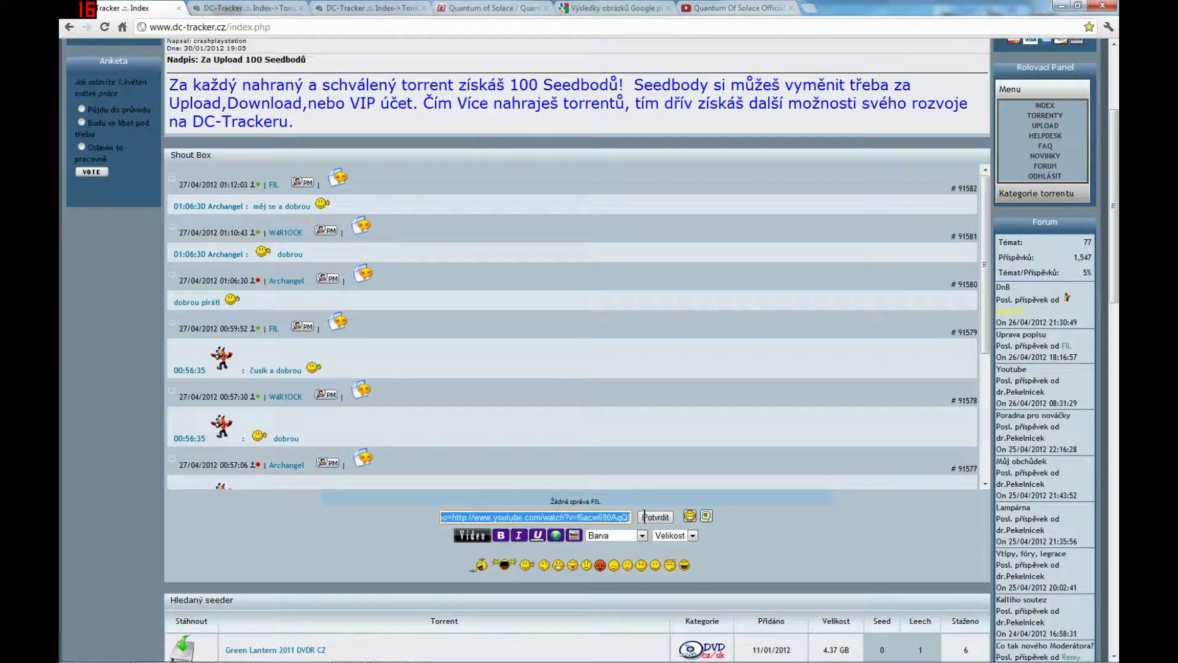
right_click(580, 516)
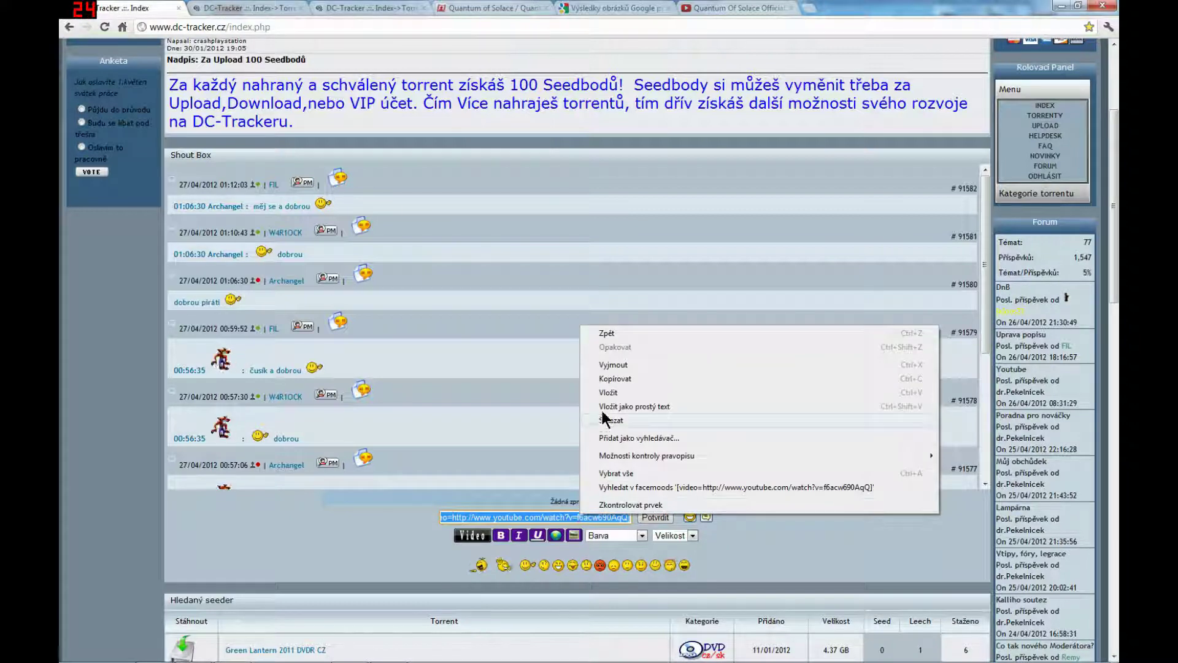
click(610, 377)
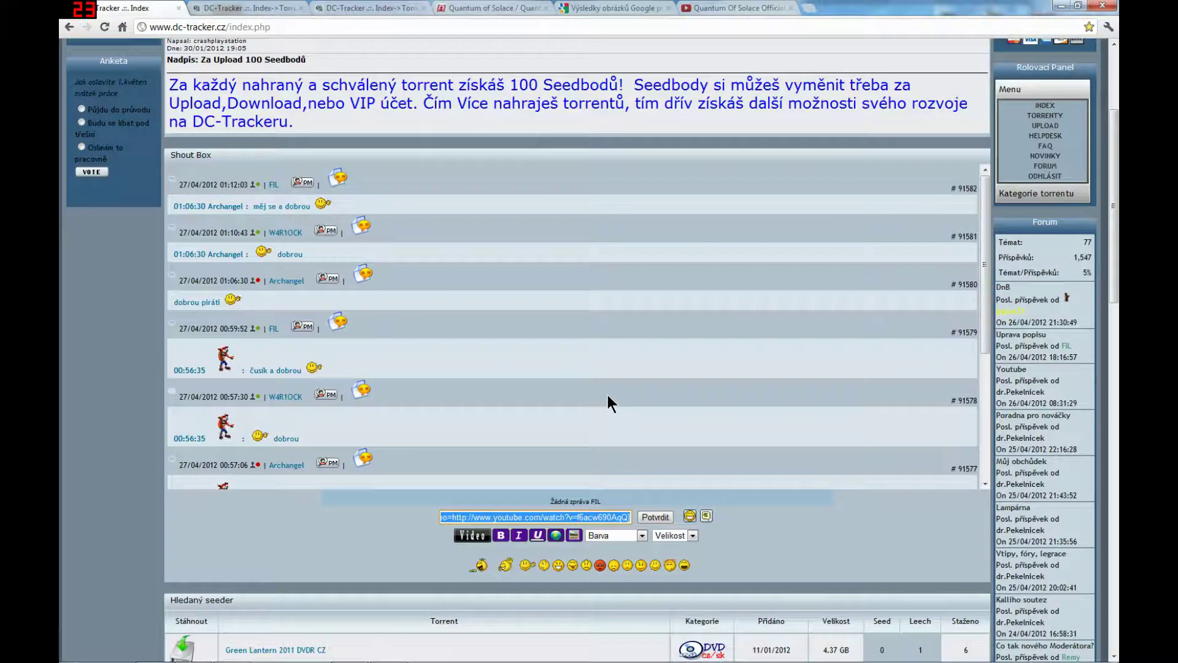
key(BackSpace)
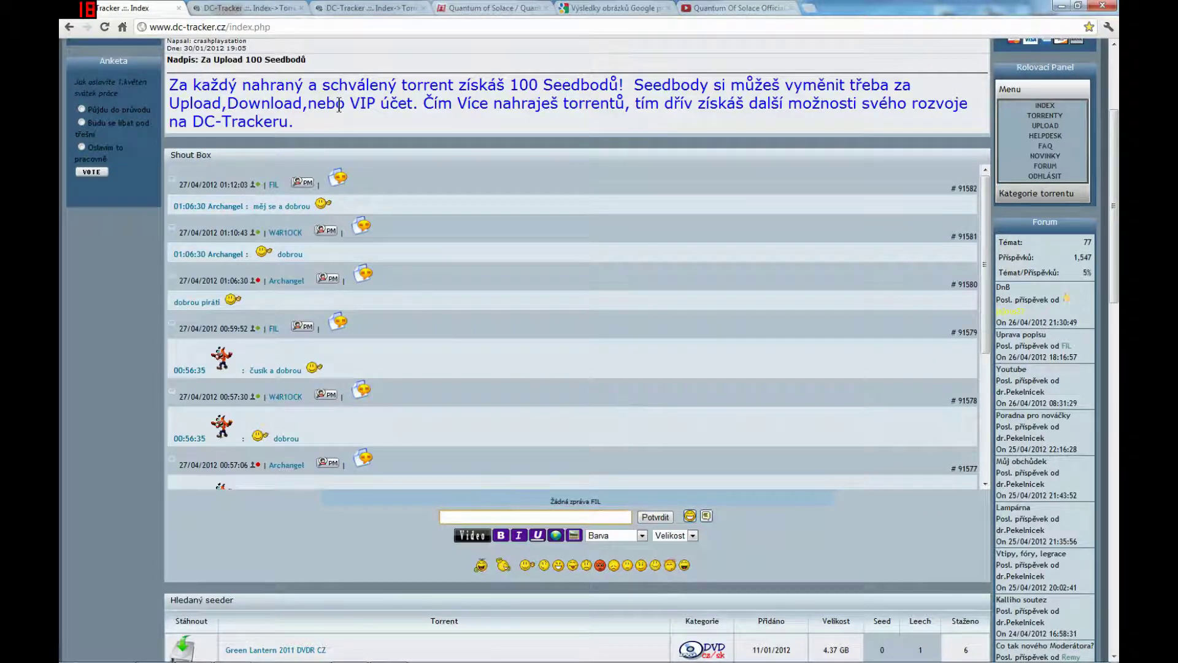
- Return to the torrent upload form and paste the trailer video tag below the Media info spoiler in the description
click(376, 6)
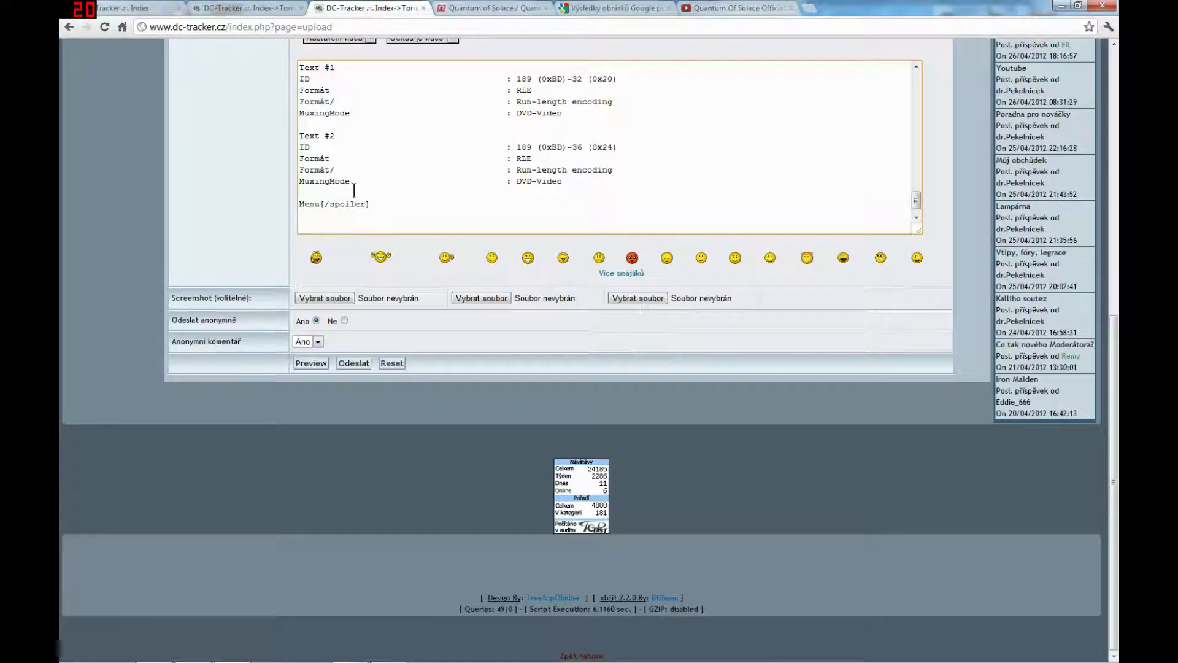
right_click(315, 226)
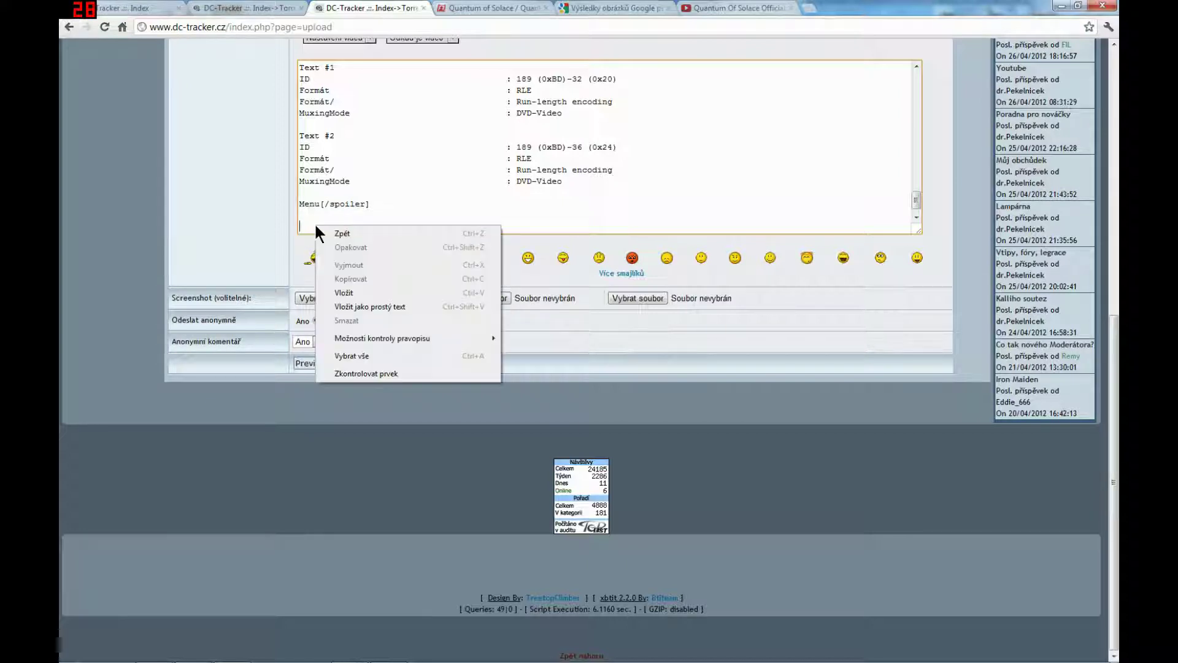
click(344, 294)
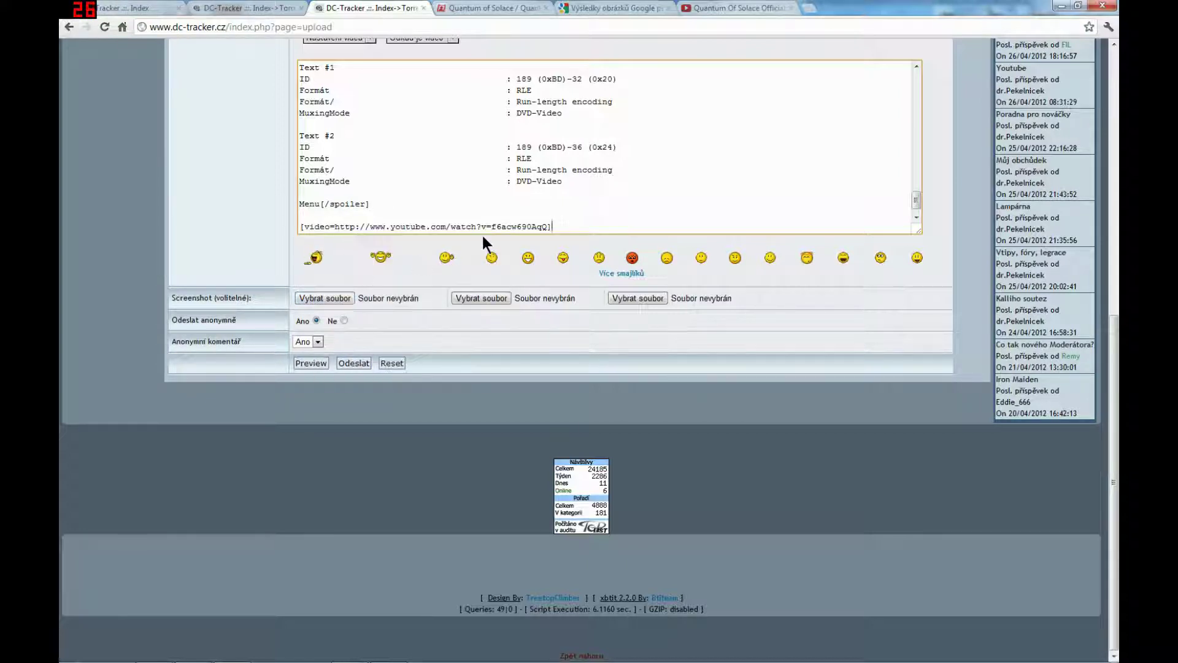
- Look for a torrent picture in the Google image results for "quantum of solace" and in the film's ČSFD poster gallery
scroll(659, 173, up, 3)
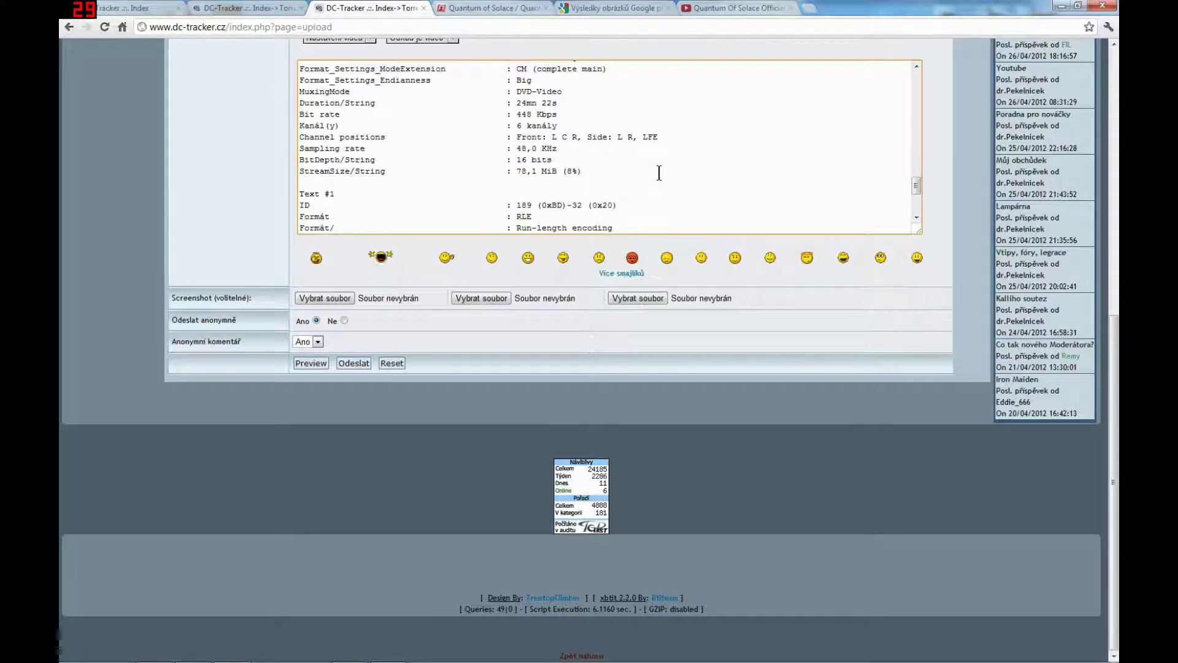
scroll(651, 197, up, 9)
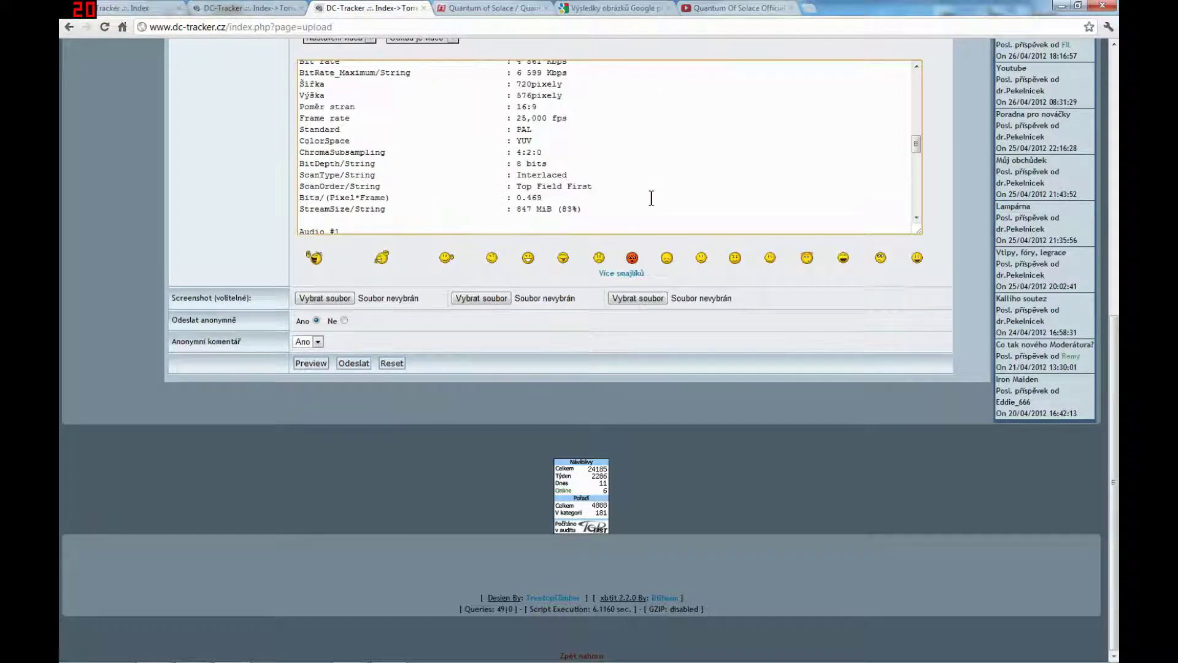
scroll(644, 205, up, 10)
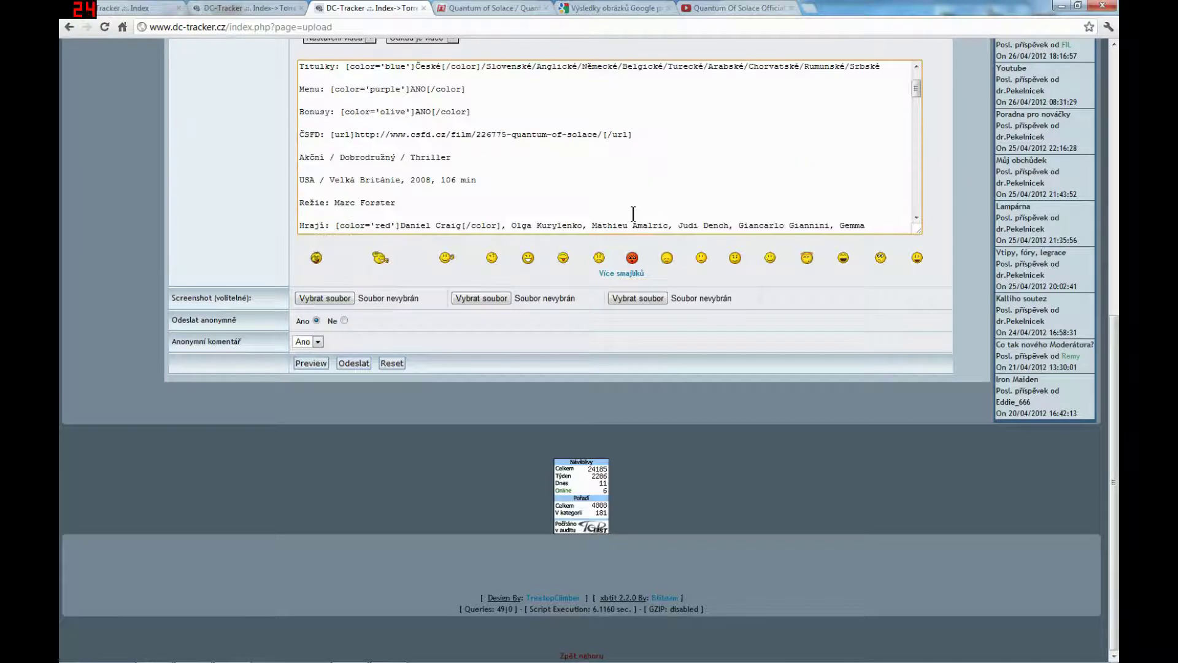
scroll(626, 216, up, 4)
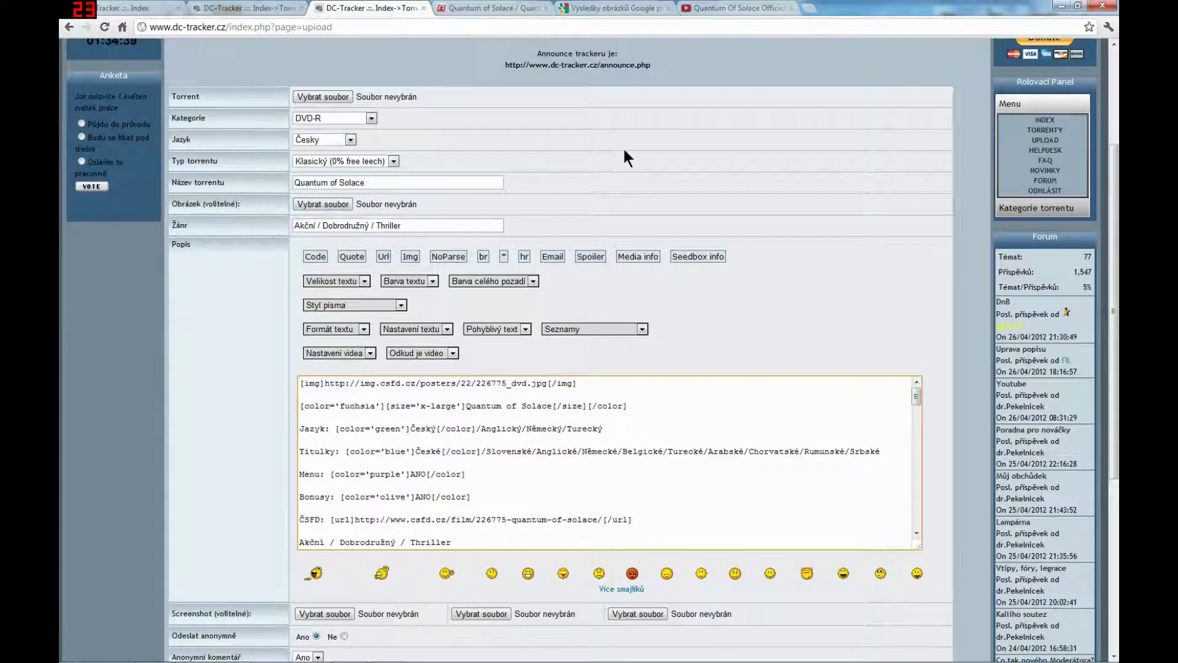
click(596, 7)
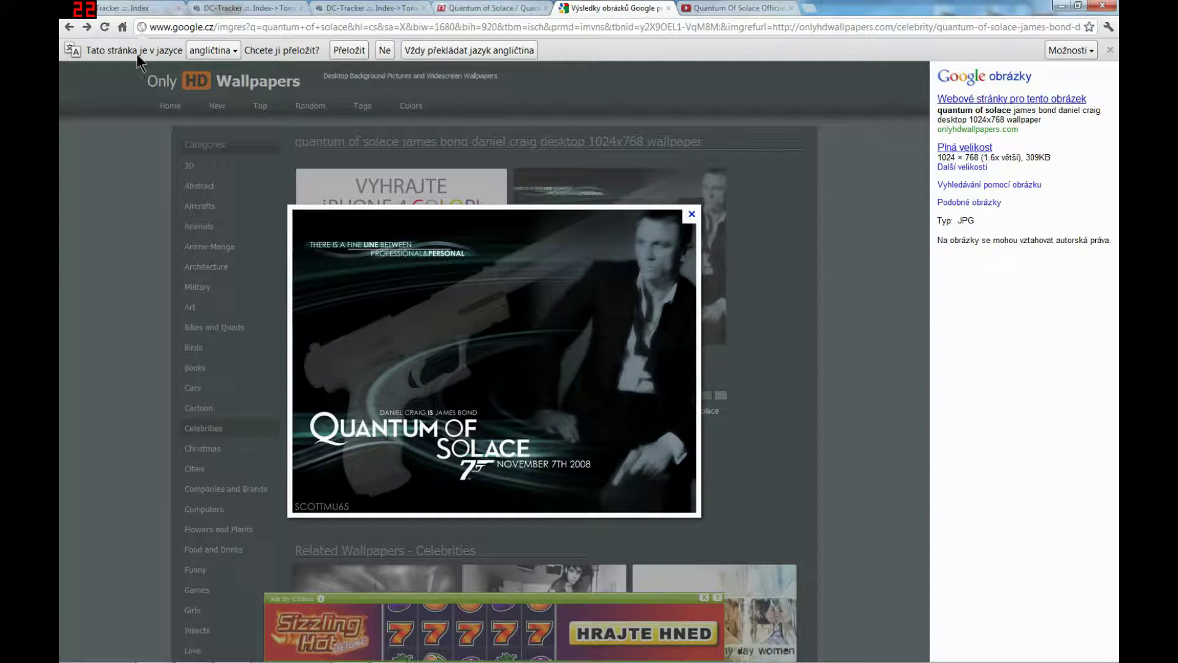
click(67, 28)
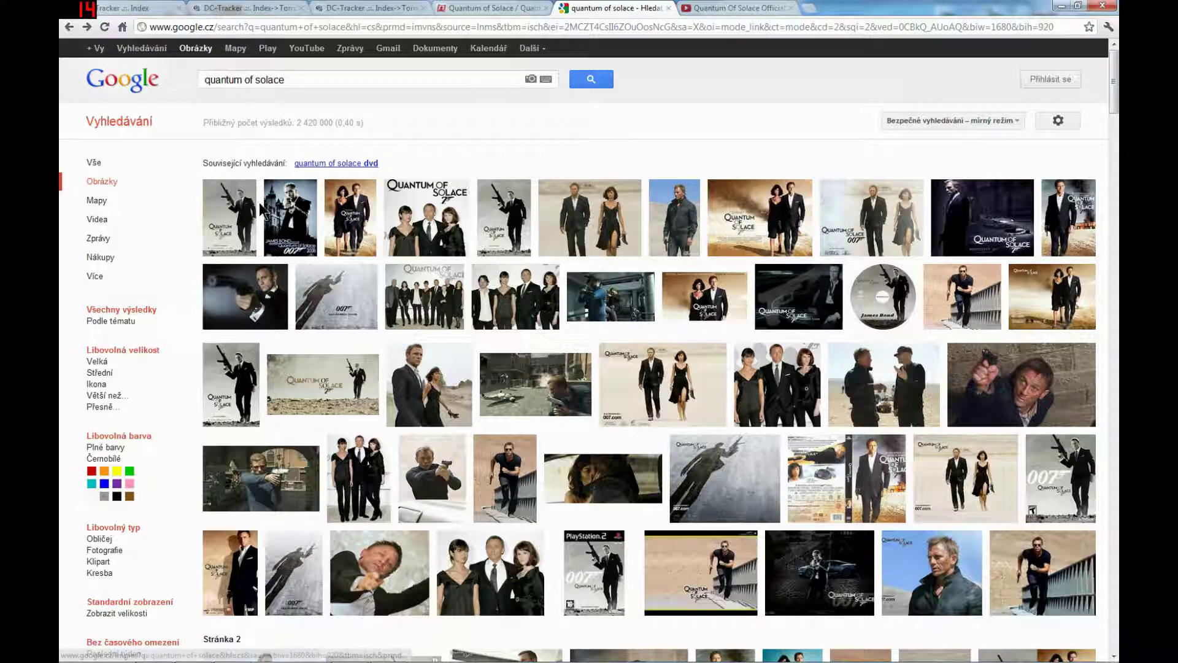
scroll(265, 218, down, 3)
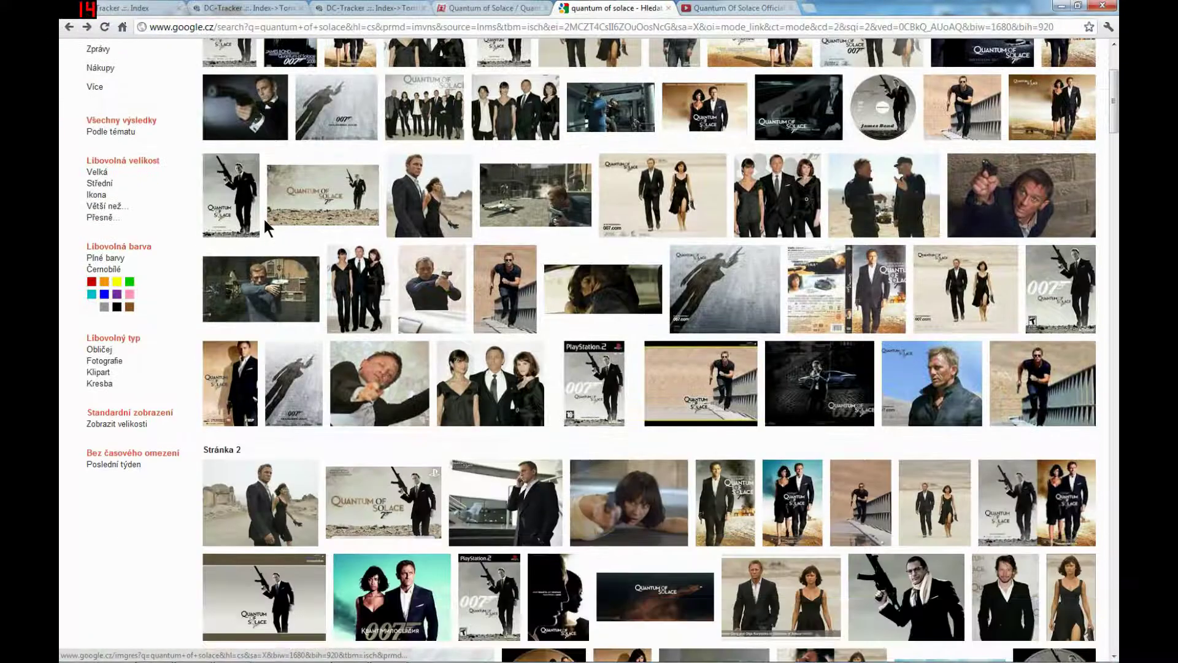
scroll(263, 216, up, 1)
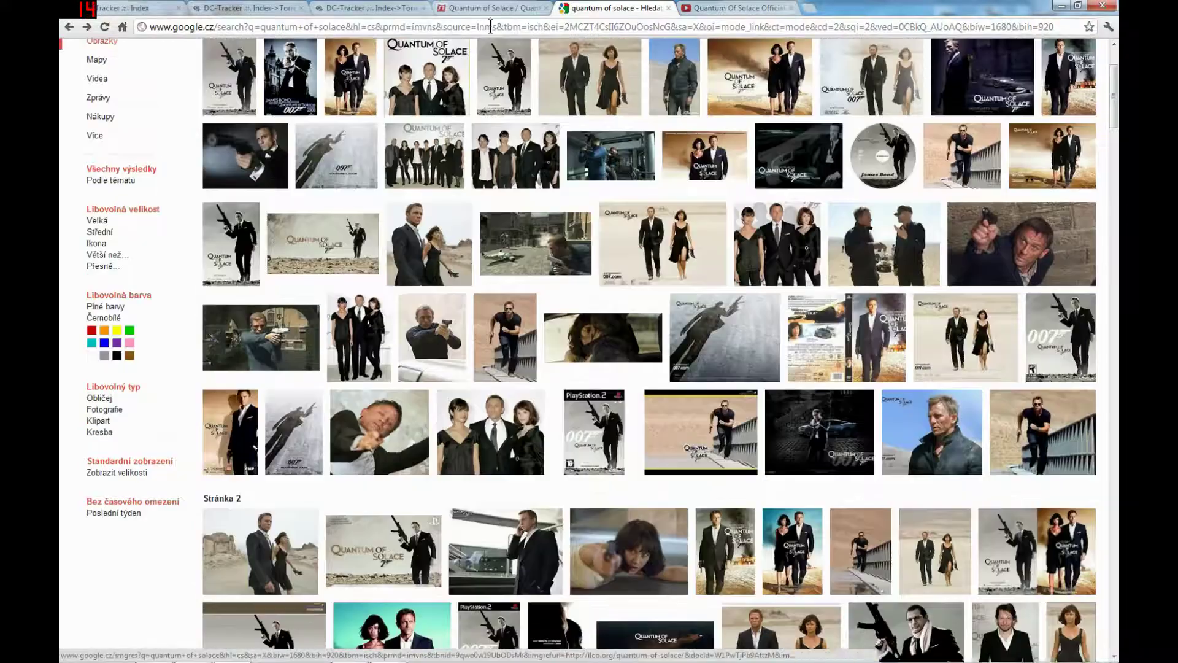
click(484, 7)
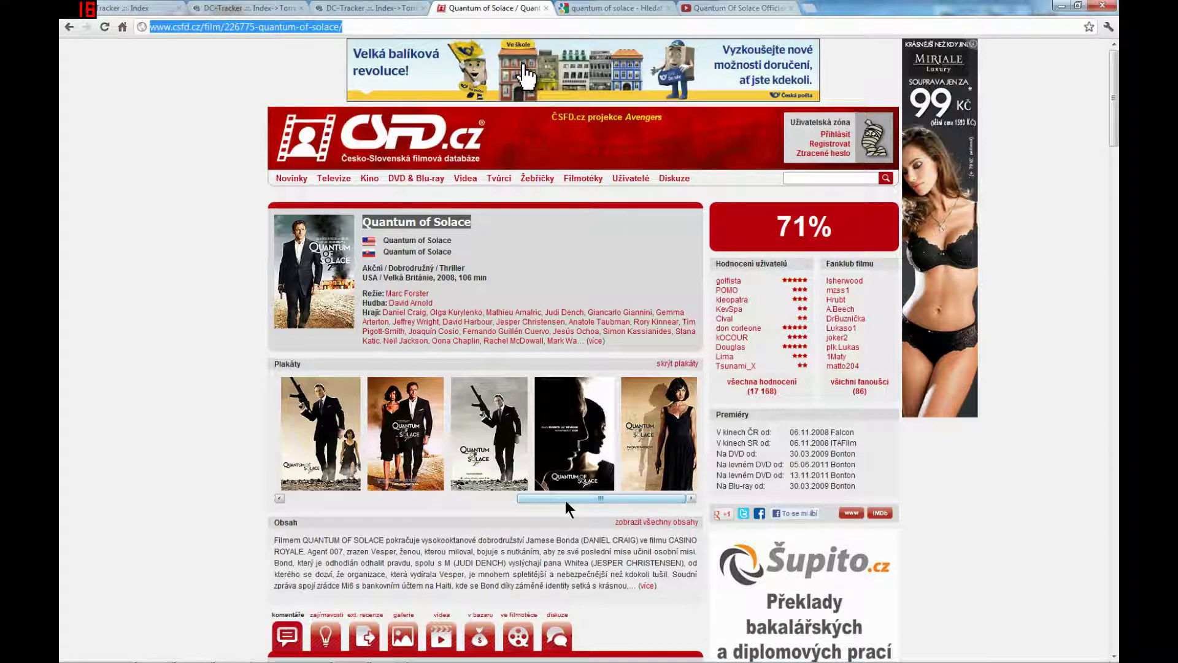
mouse_move(566, 500)
mouse_down()
mouse_move(296, 500)
mouse_move(585, 499)
mouse_up()
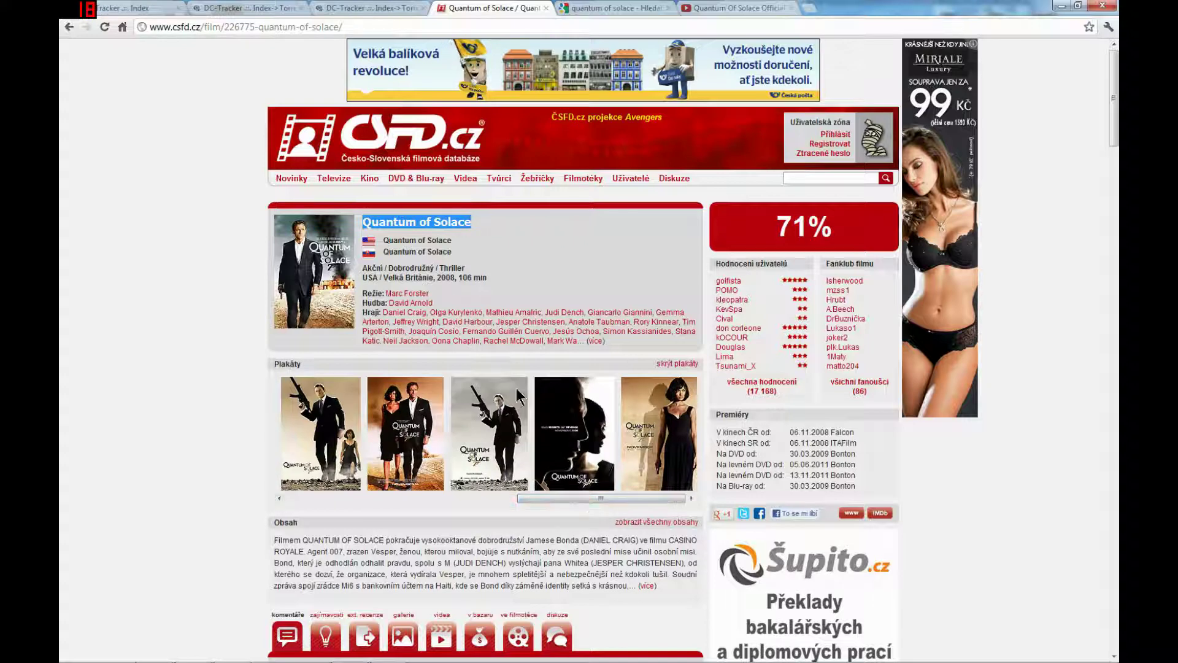
- Open the 1280 × 1024 wallpaper quantum_of_solace05.jpg from entertainmentwallpaper.com in the Google image results
click(605, 11)
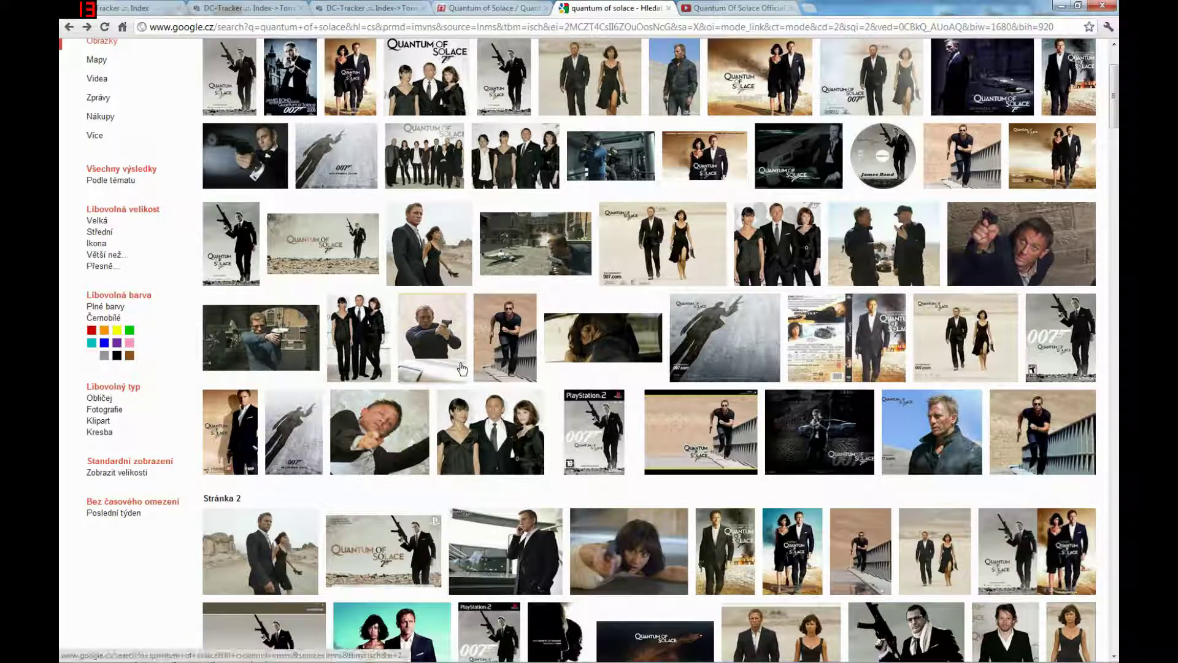
mouse_move(452, 361)
scroll(462, 355, down, 2)
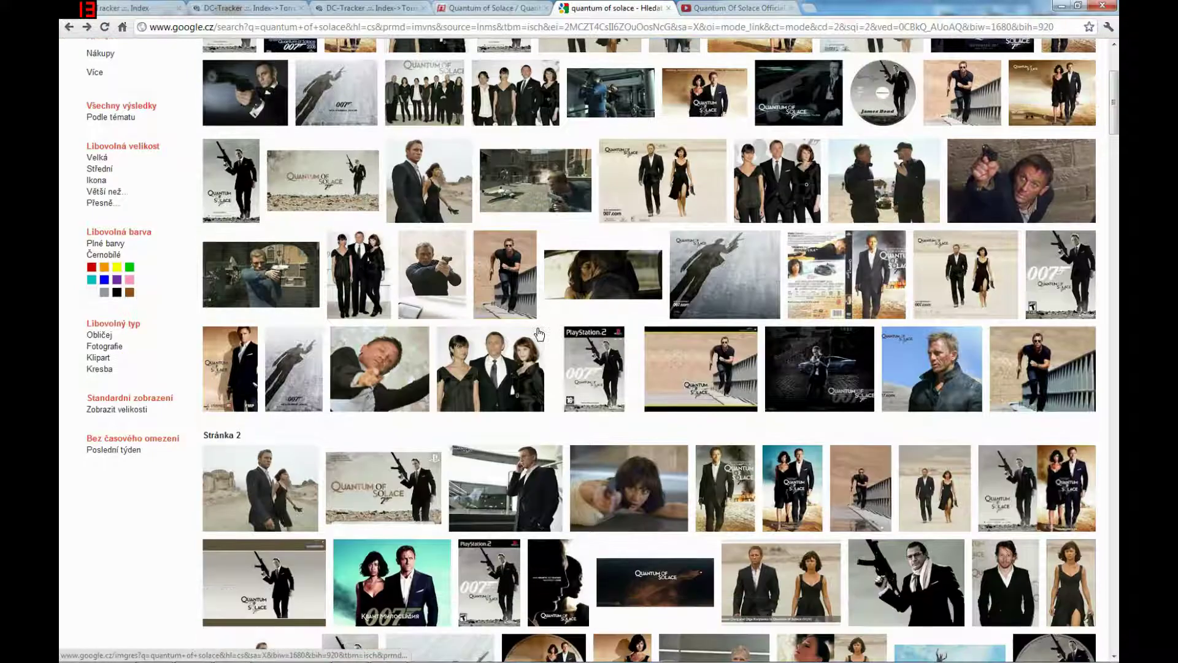
scroll(537, 327, up, 2)
scroll(538, 332, up, 1)
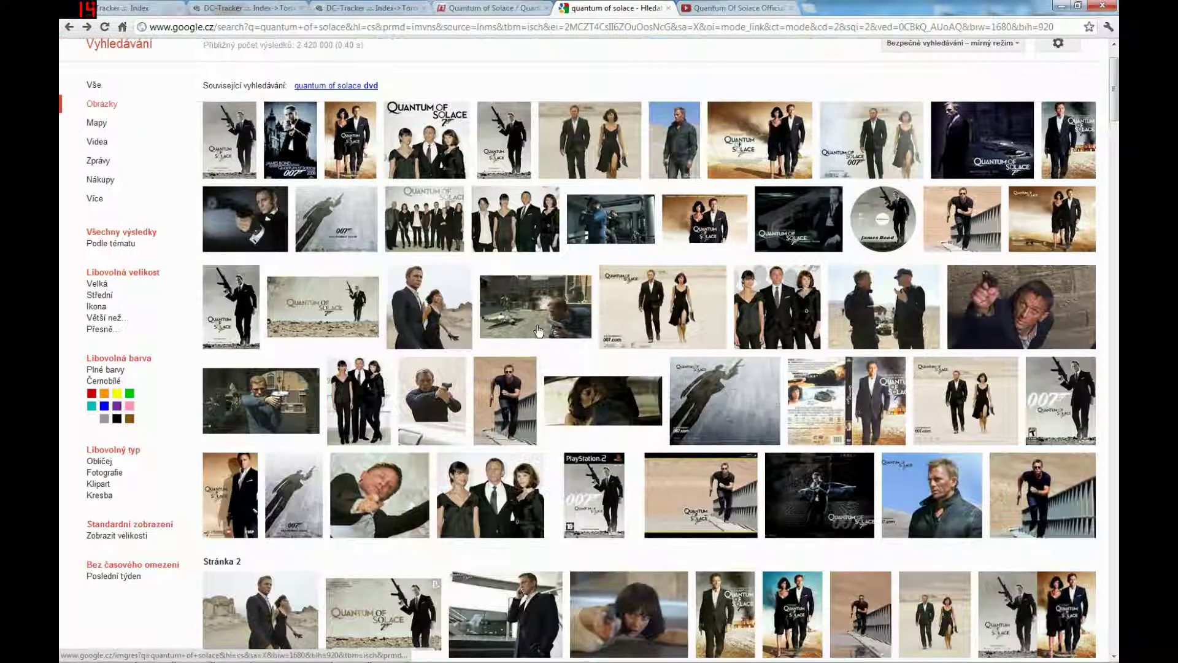
mouse_move(534, 338)
scroll(657, 442, down, 1)
mouse_move(654, 454)
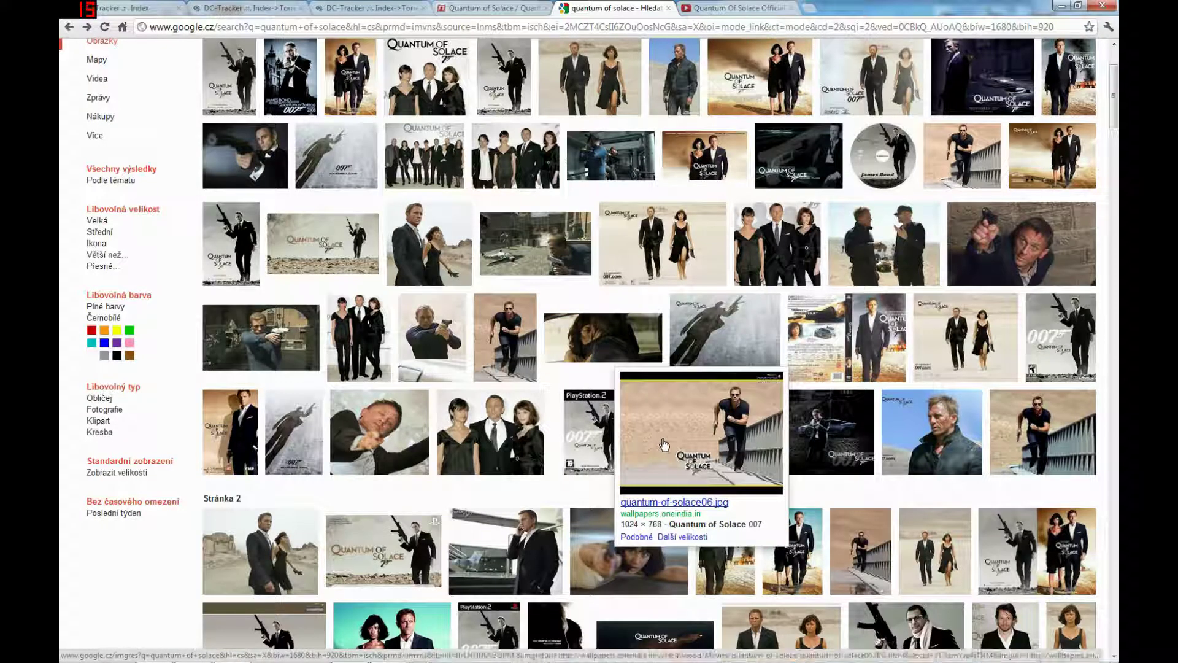
mouse_move(720, 355)
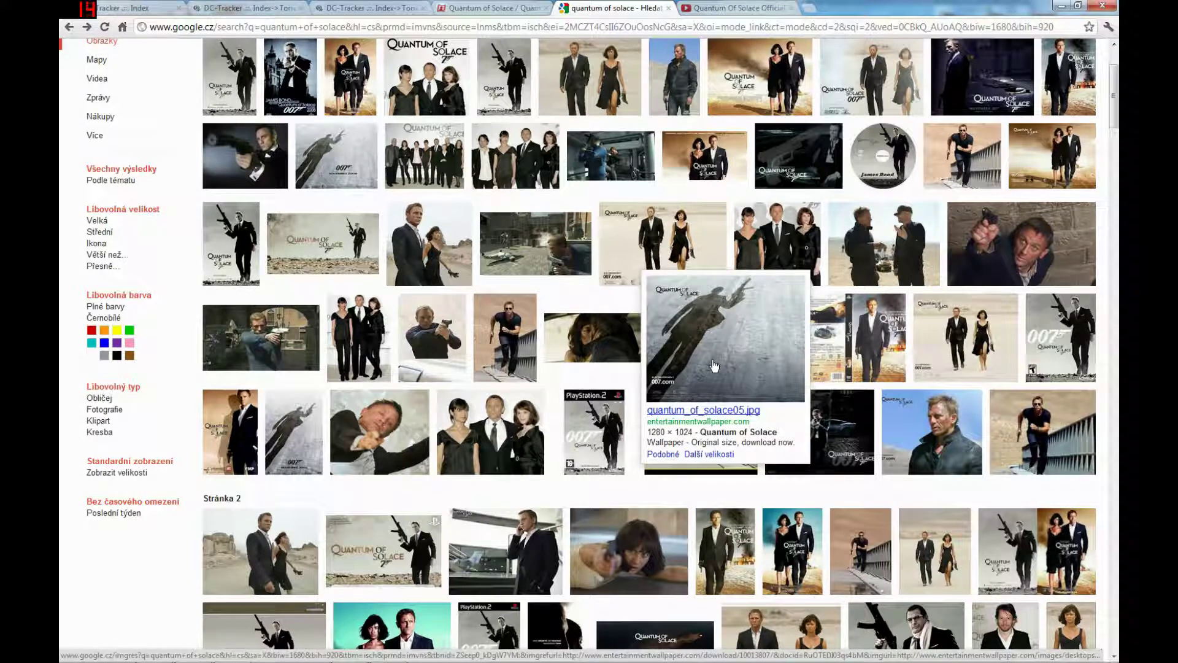
click(714, 366)
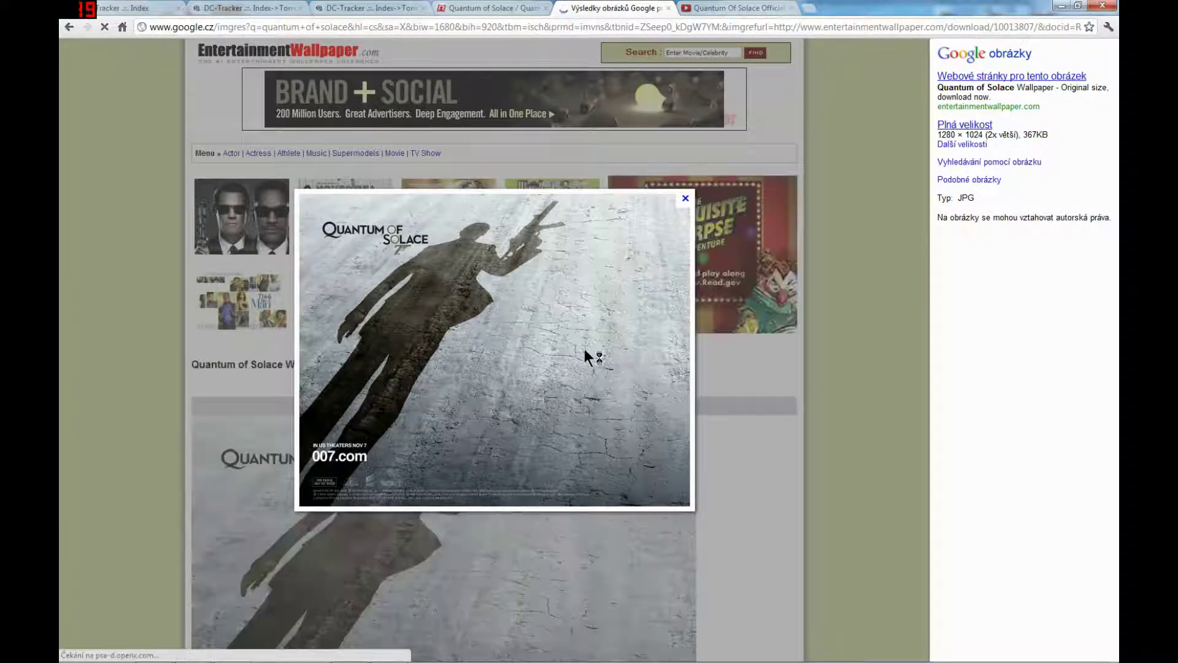
- Save the opened wallpaper to the desktop as the JPEG image quantum_of_solace05
right_click(495, 352)
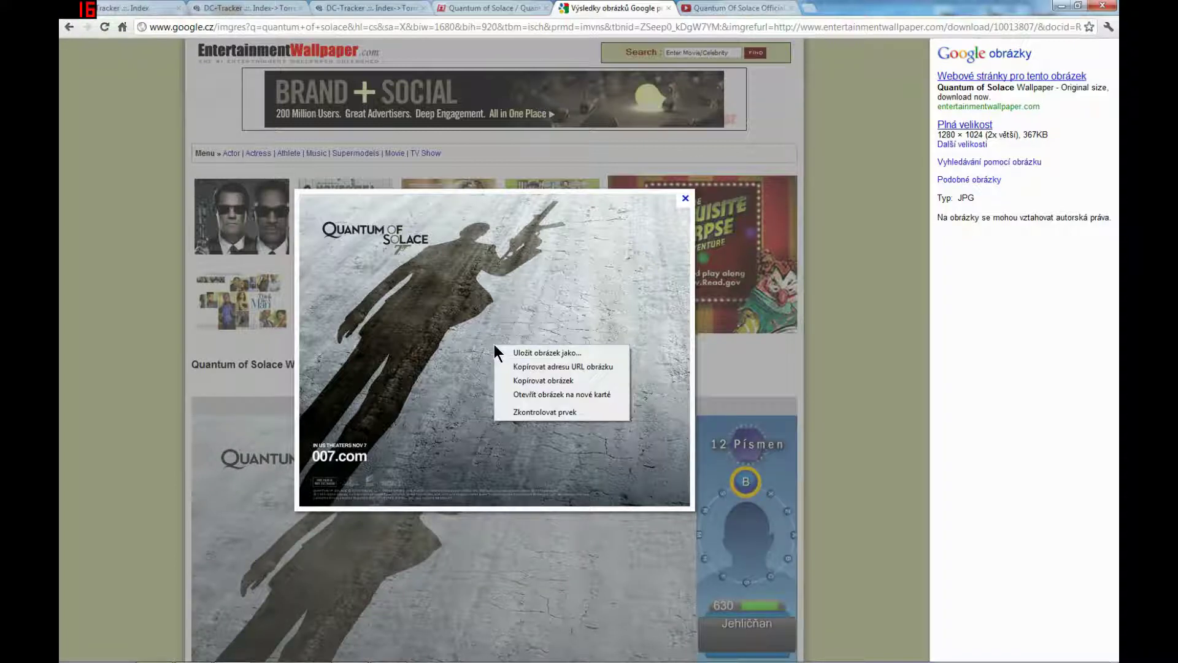
click(527, 352)
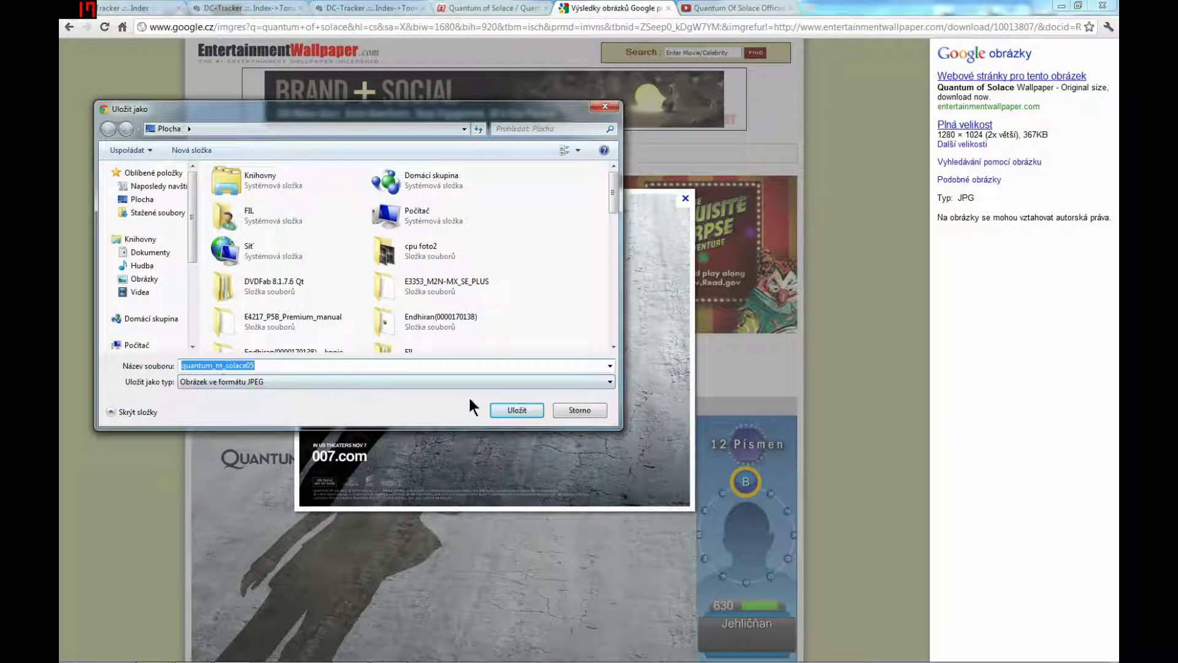
click(516, 410)
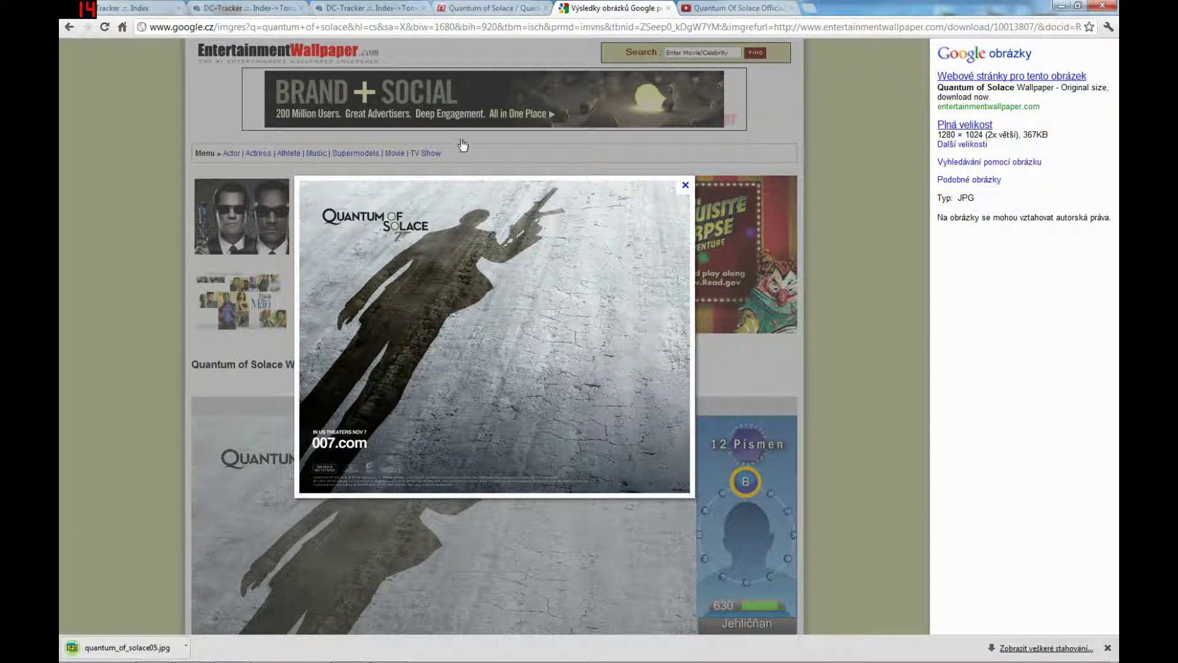
- Return to the torrent upload form and attach quantum_of_solace.jpg from the desktop as the torrent's optional picture
click(369, 5)
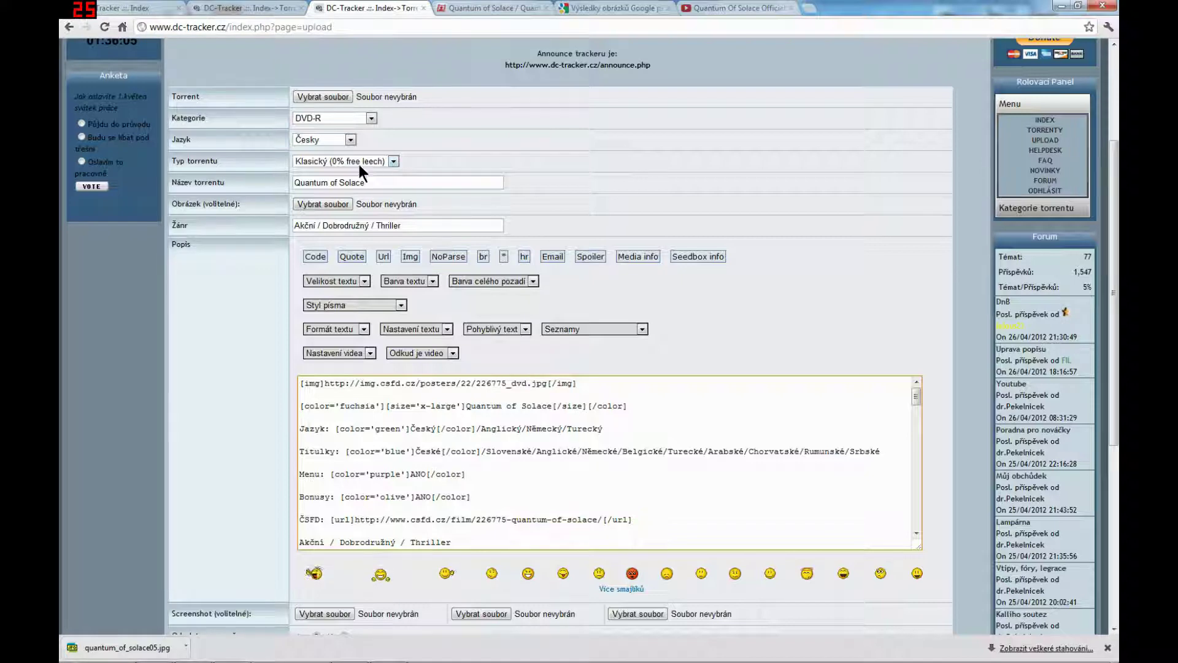
click(311, 200)
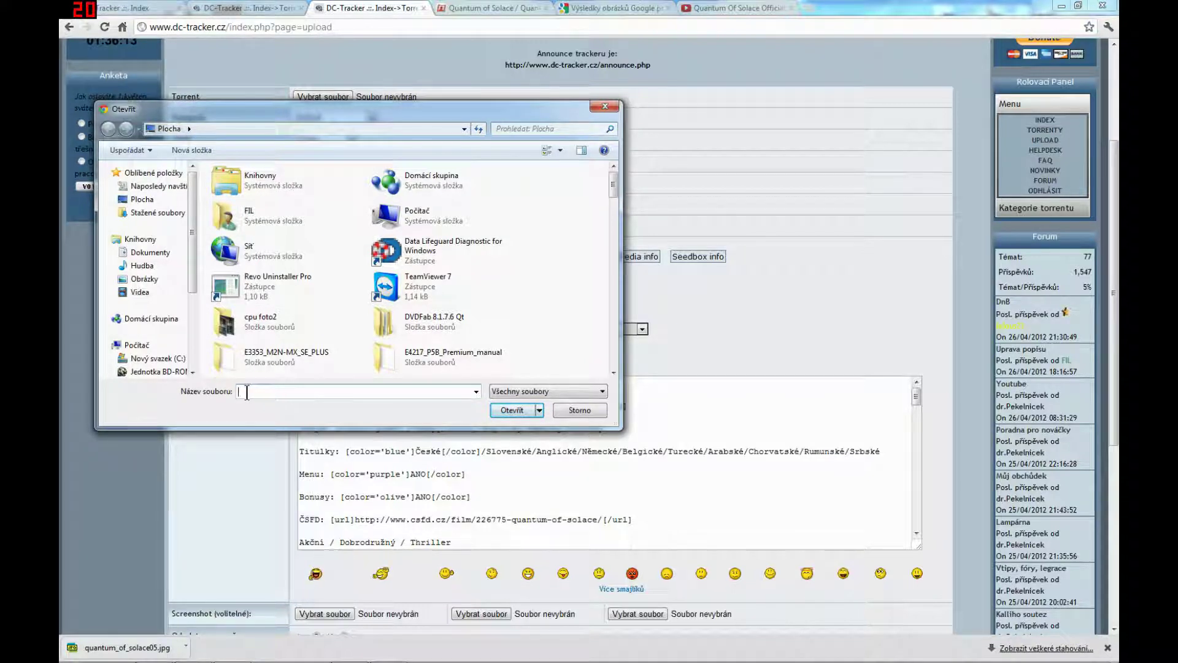
text(q)
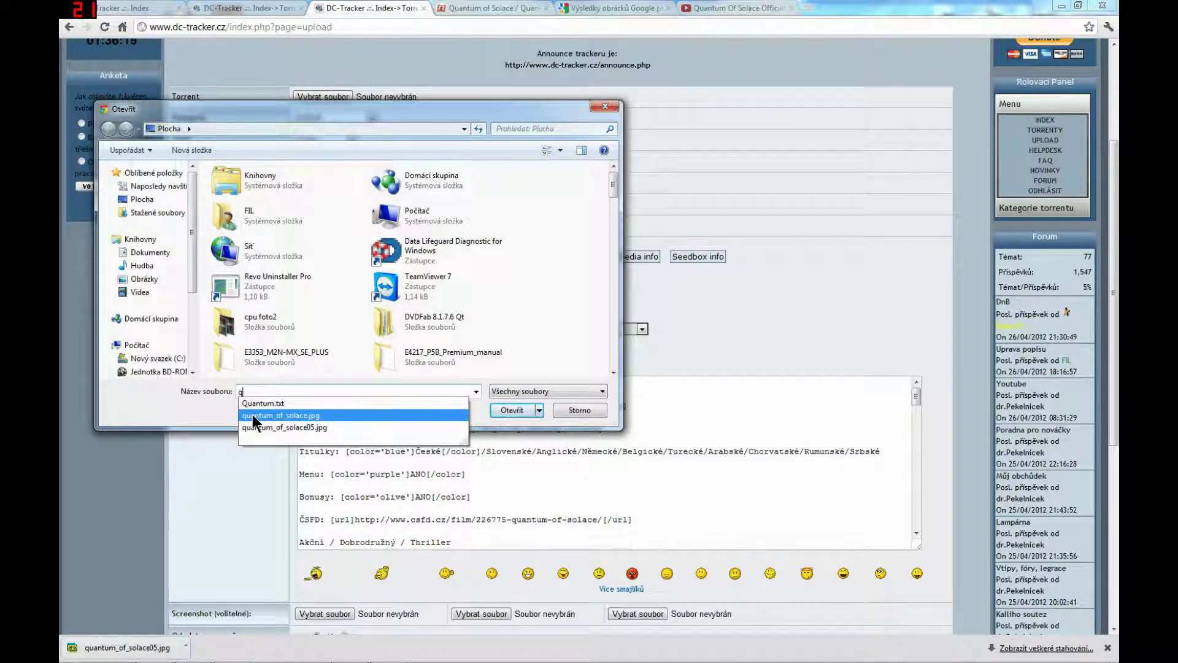
click(253, 414)
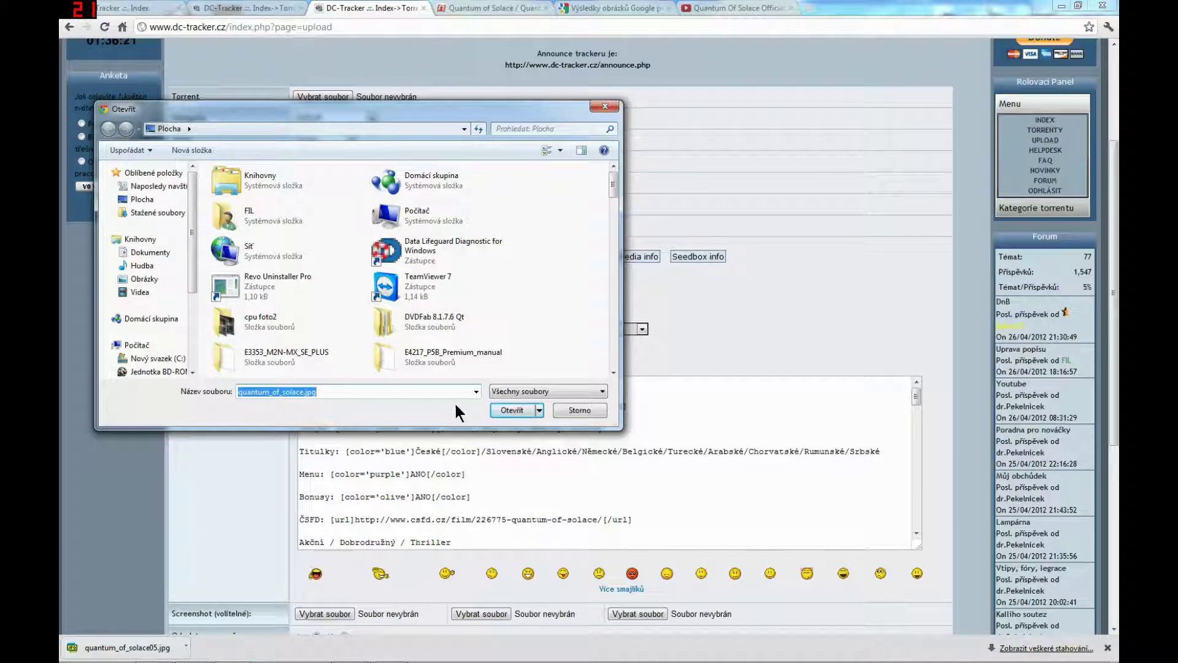
click(512, 411)
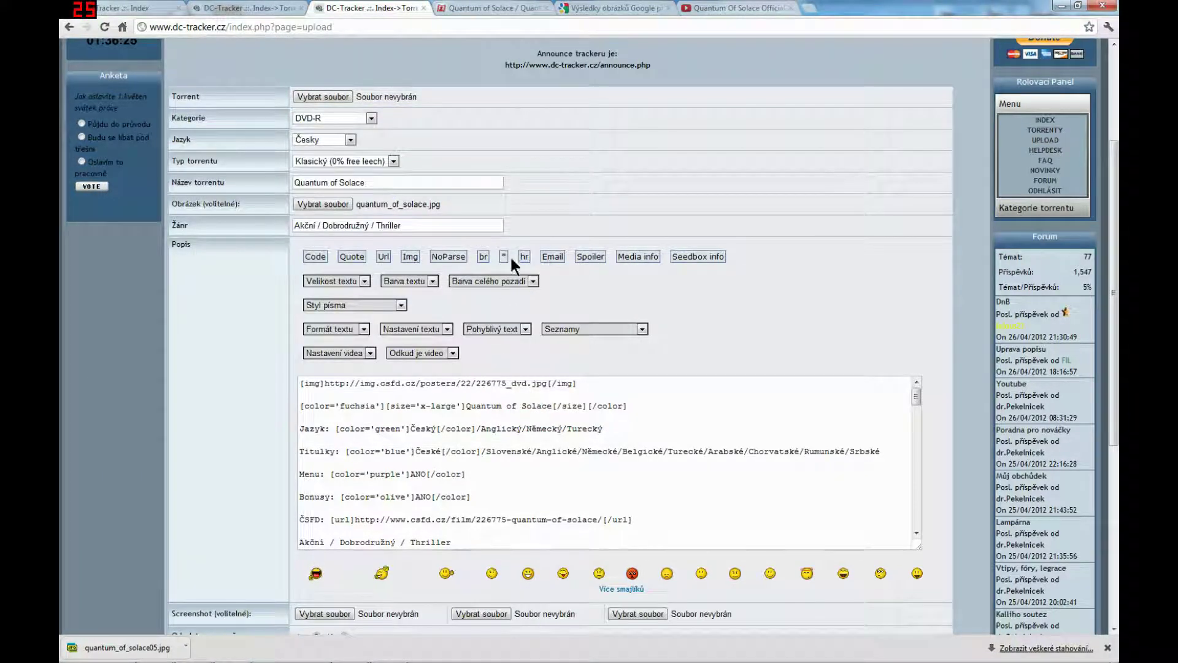
- Launch KMPlayer to prepare film captures for the upload form's optional screenshots
scroll(439, 204, down, 4)
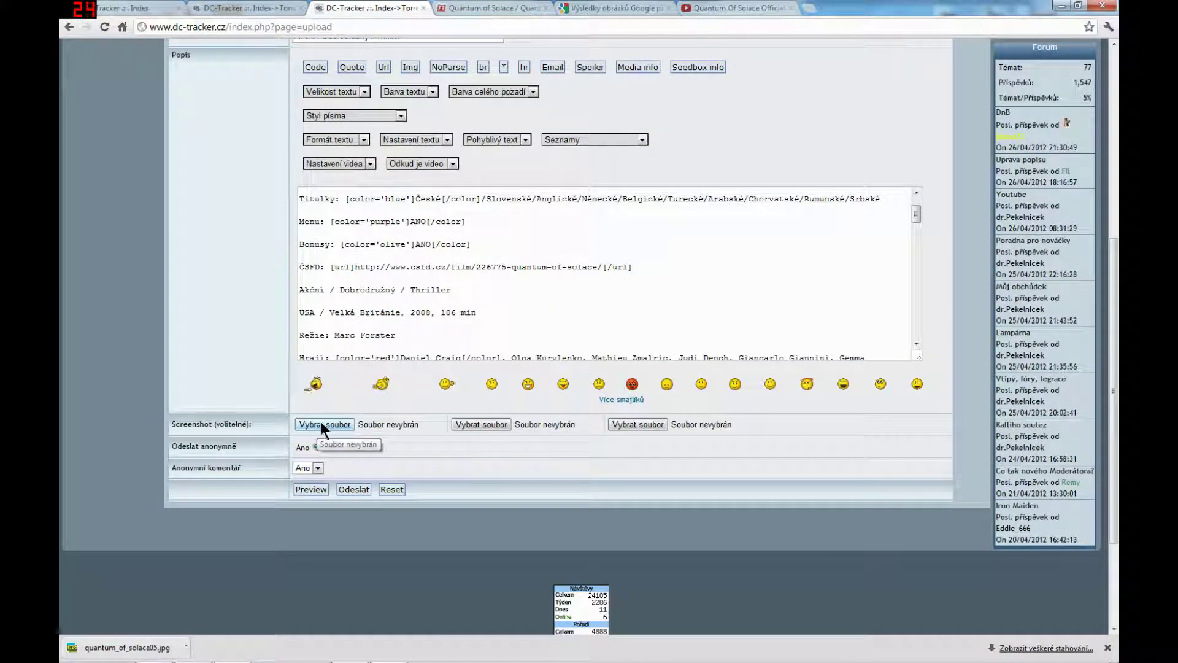
mouse_move(102, 657)
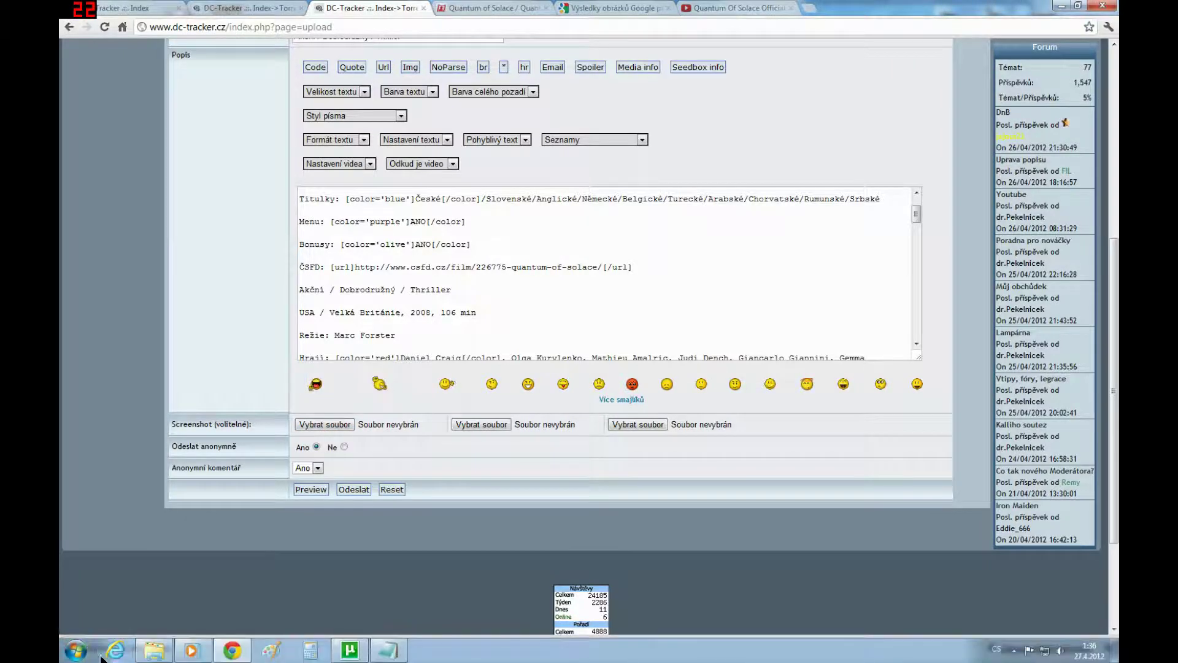
click(77, 649)
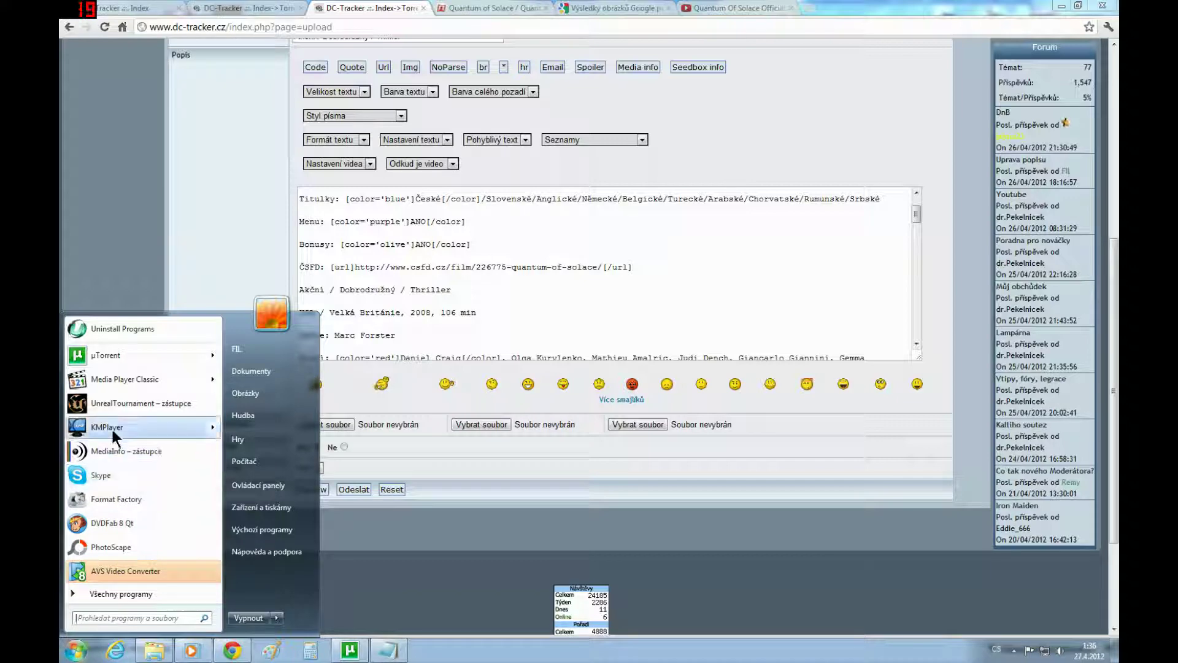
mouse_move(109, 418)
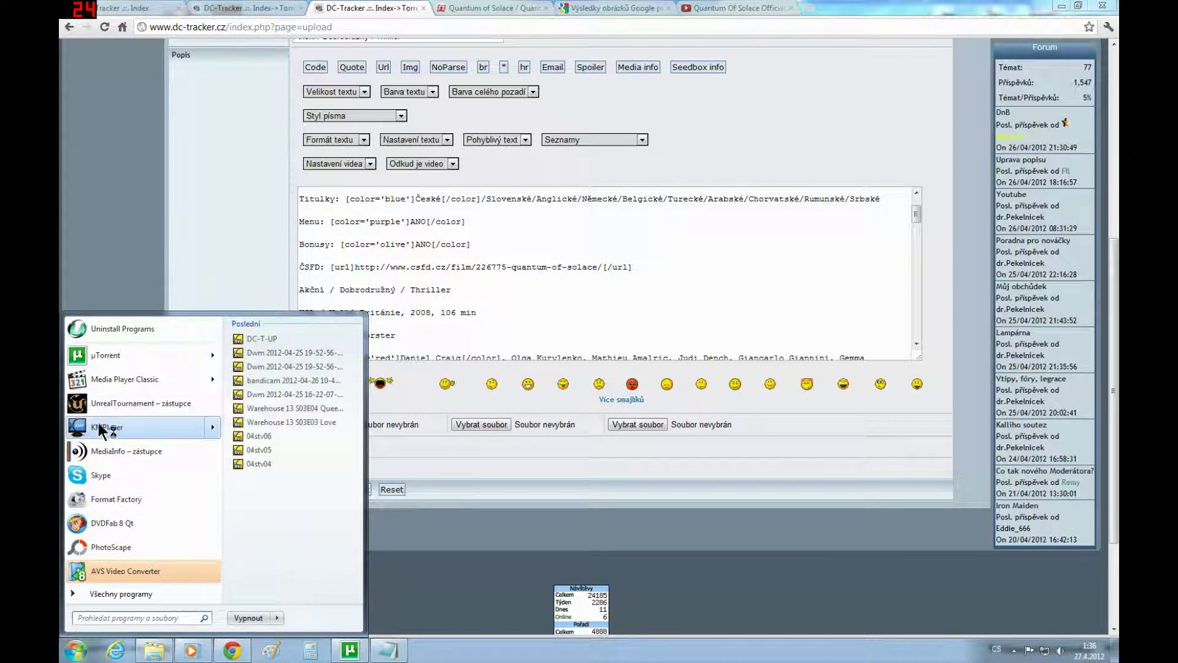
click(98, 425)
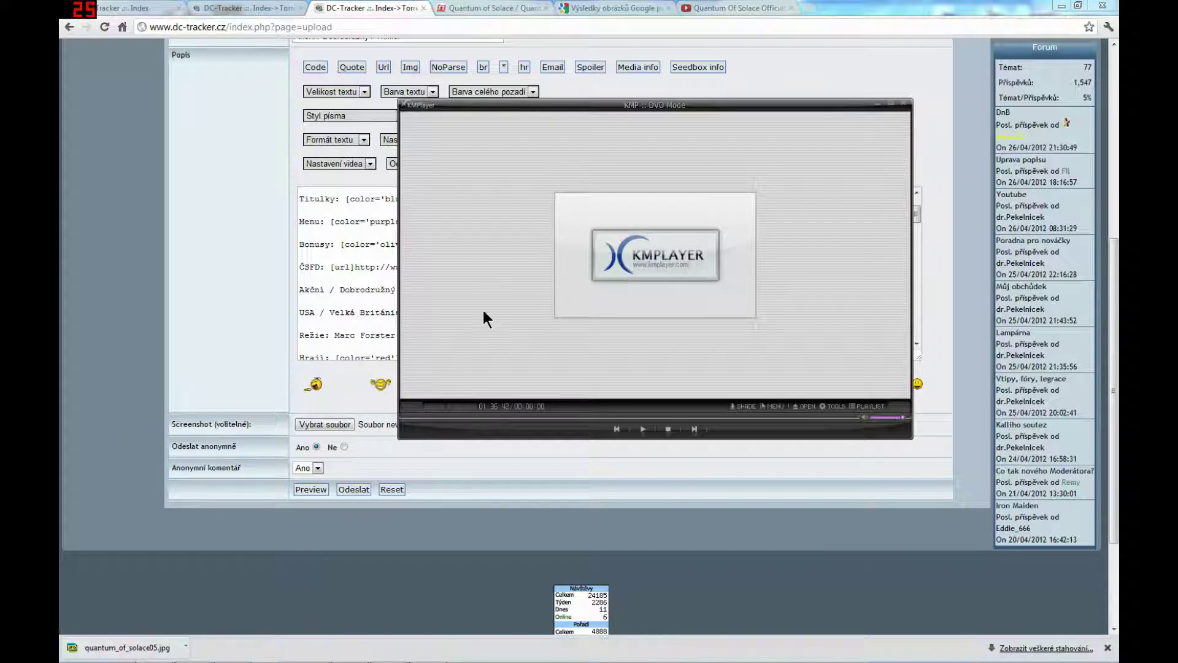
- Open the Quantum of Solace 2008 folder from drive E: in KMPlayer to play the film
right_click(808, 191)
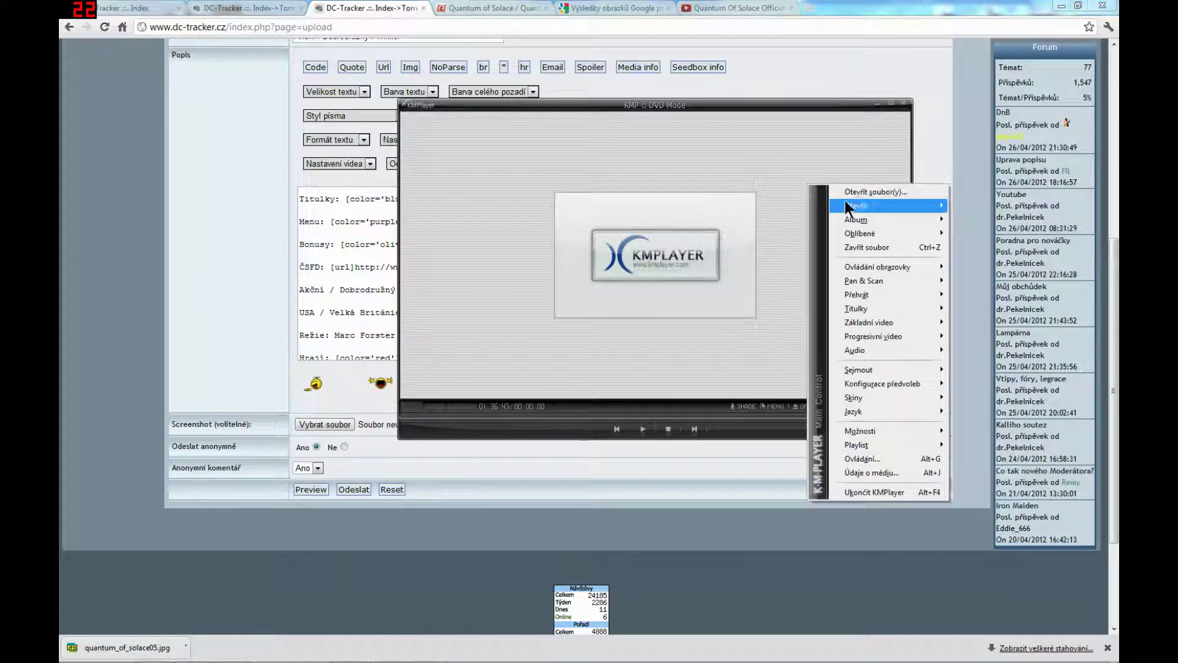
mouse_move(853, 204)
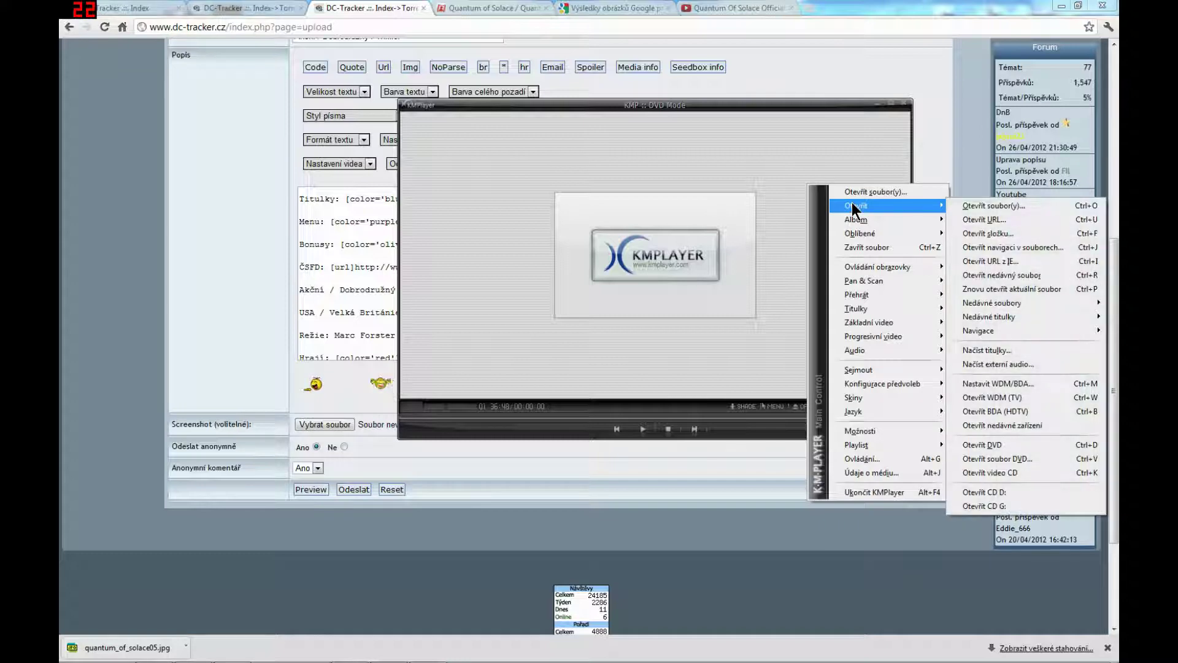
click(982, 235)
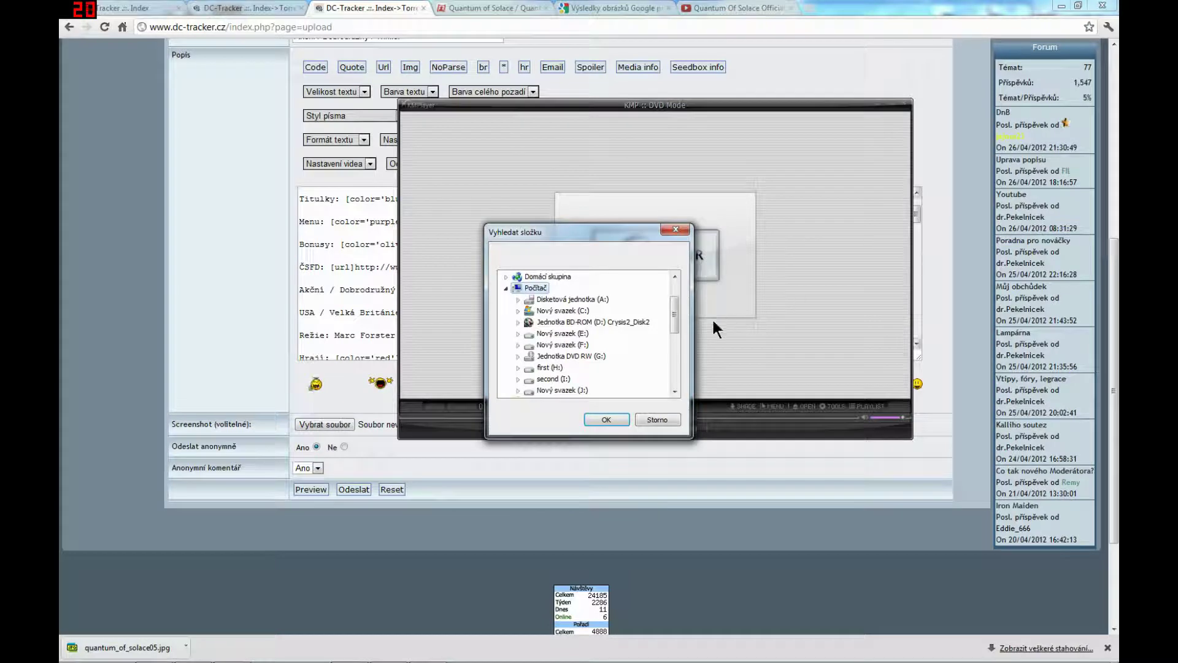
click(525, 334)
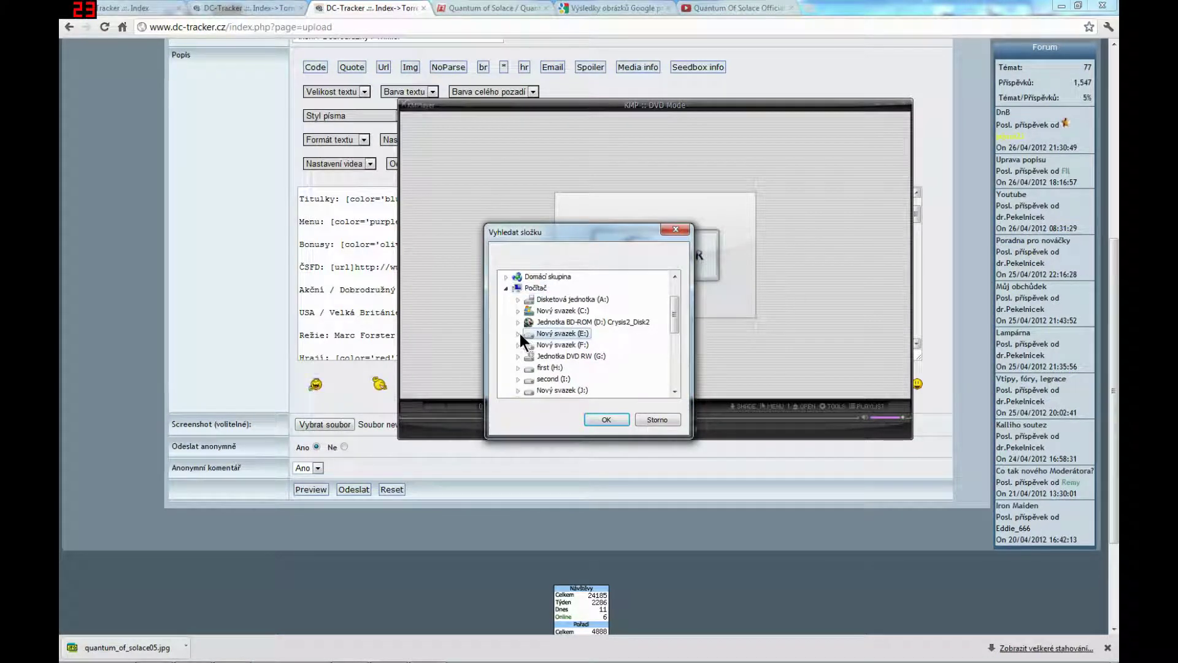
click(519, 333)
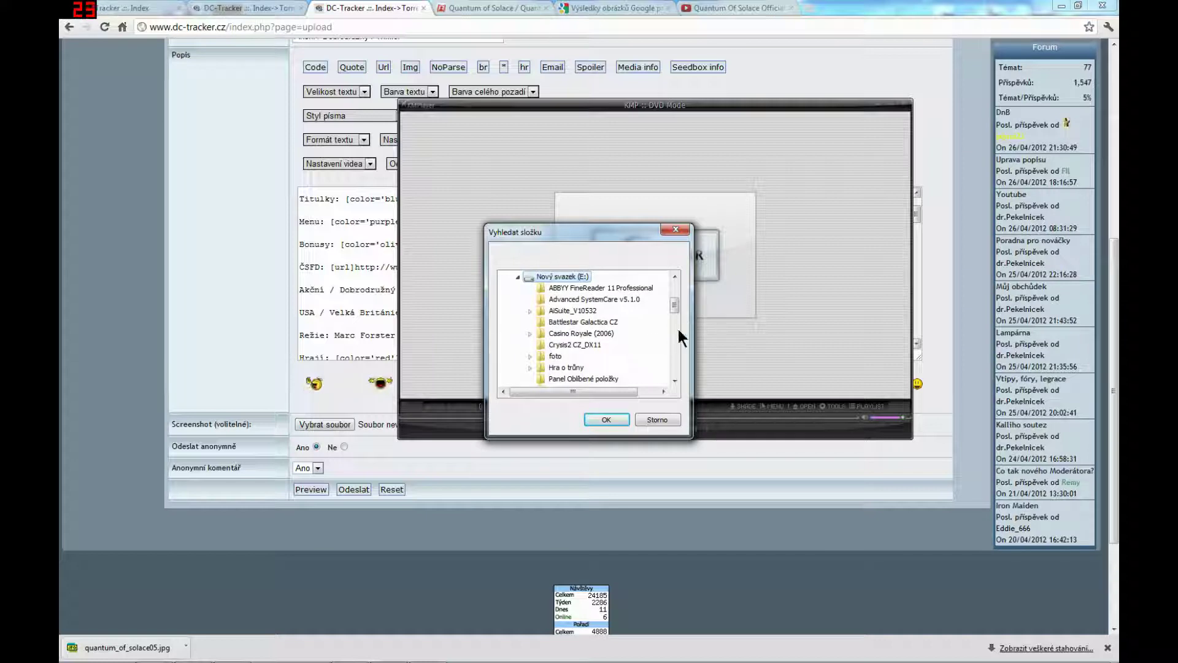
scroll(674, 374, down, 8)
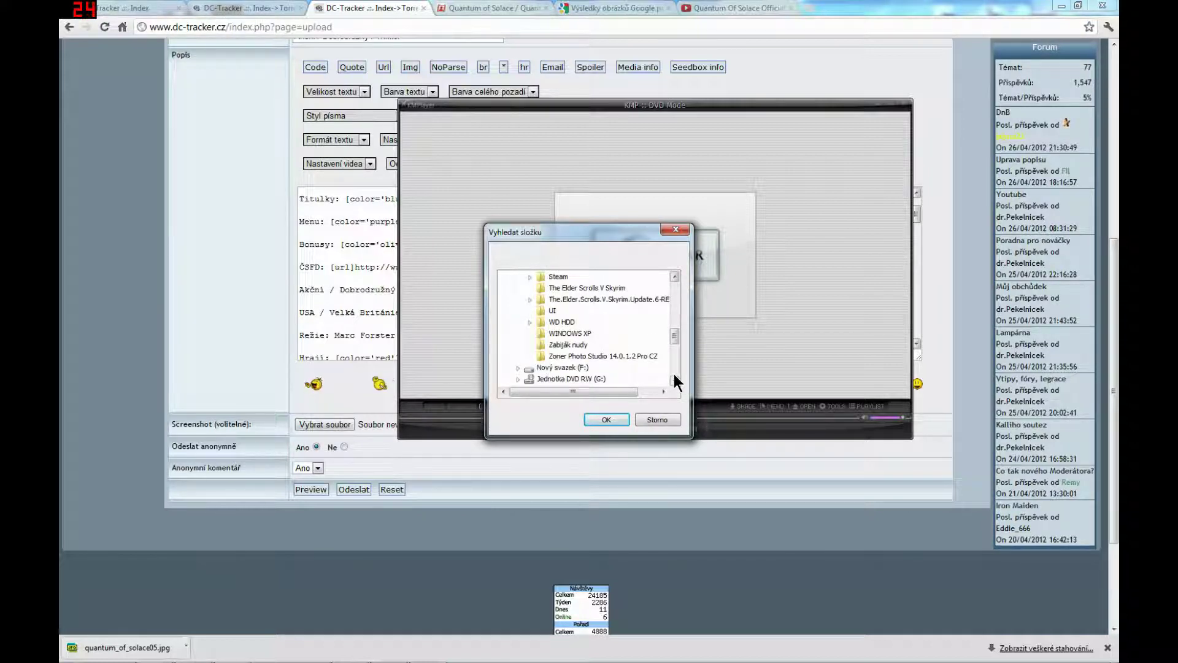
click(675, 277)
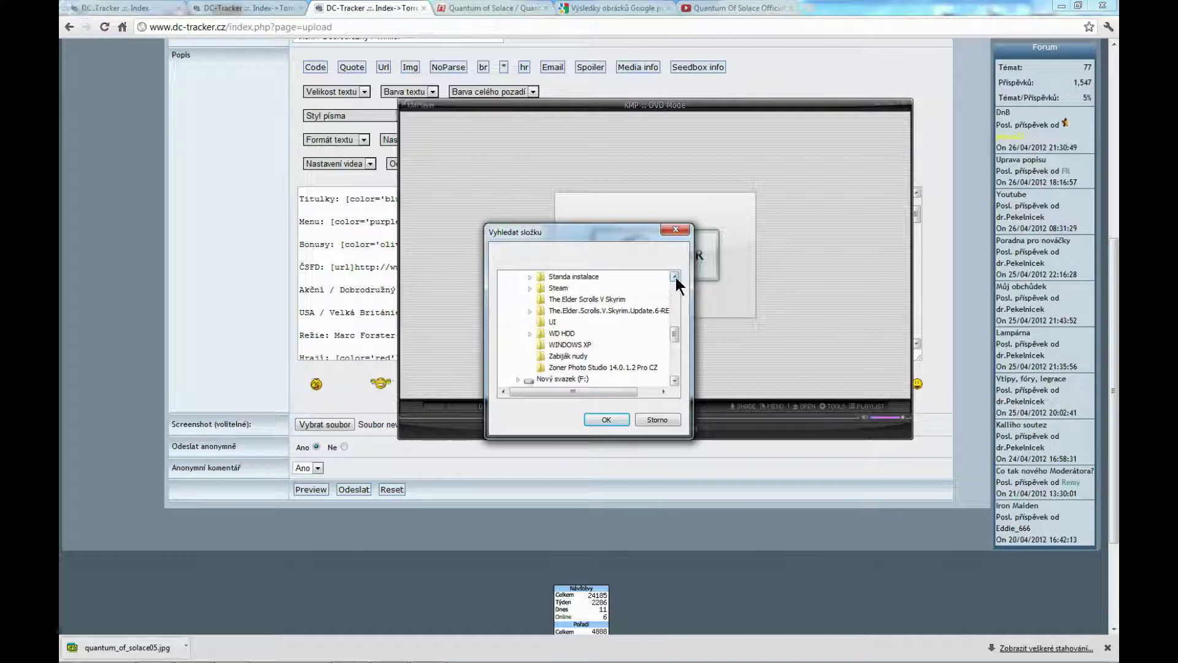
click(675, 277)
click(676, 277)
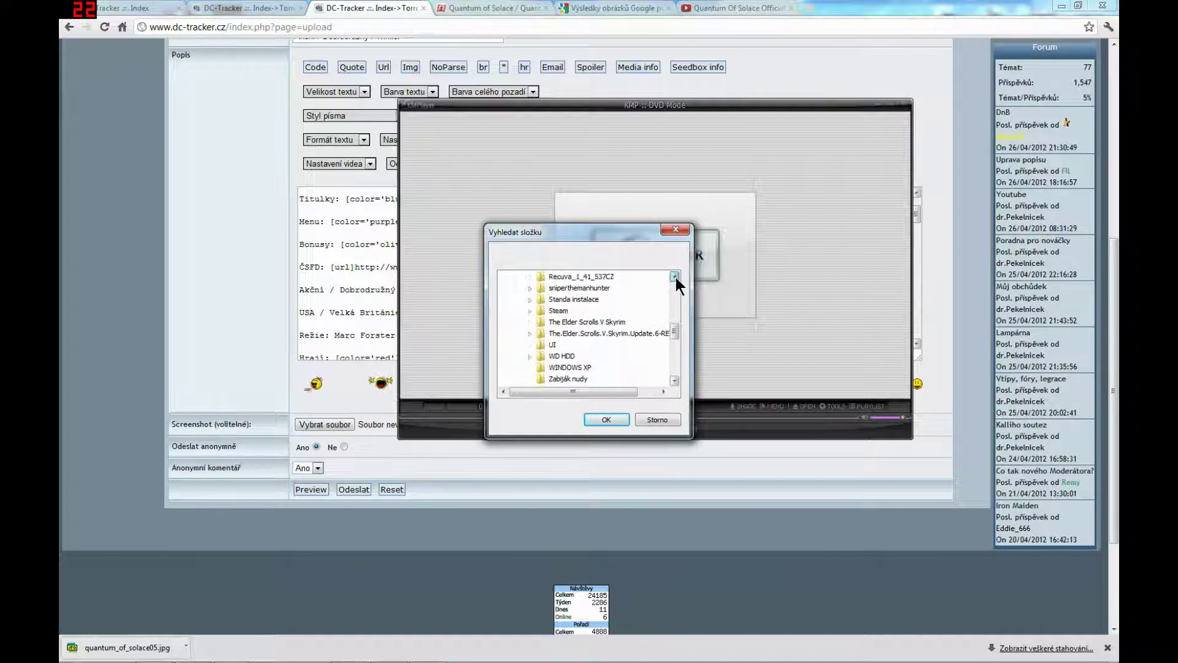
click(675, 277)
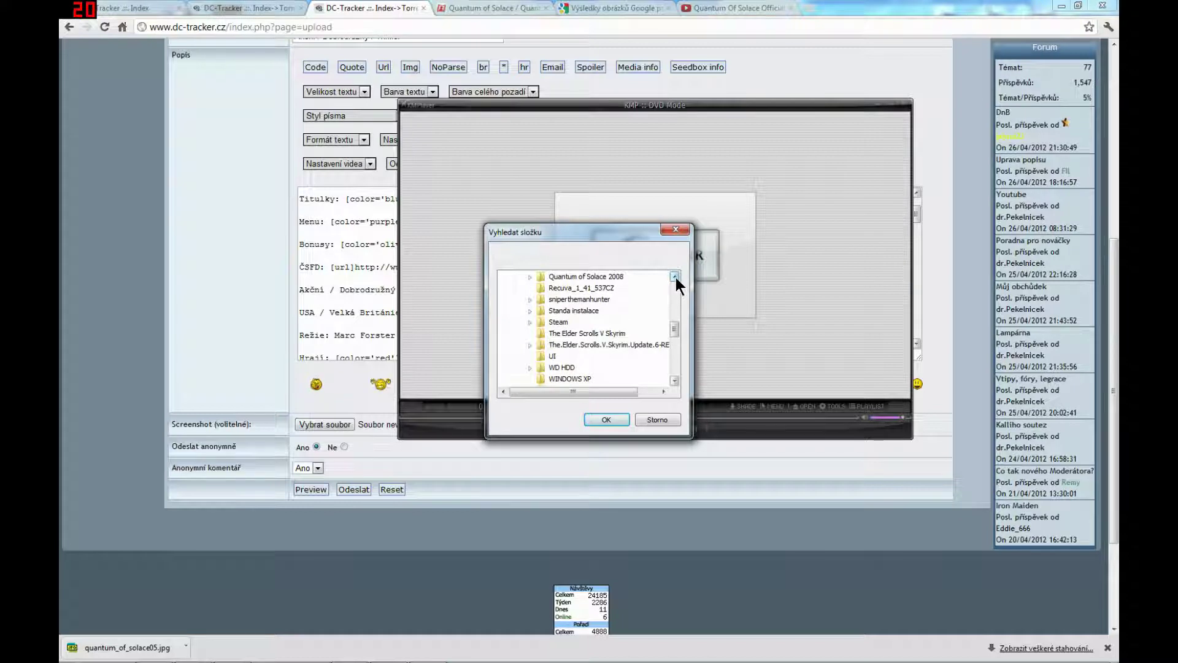
click(675, 277)
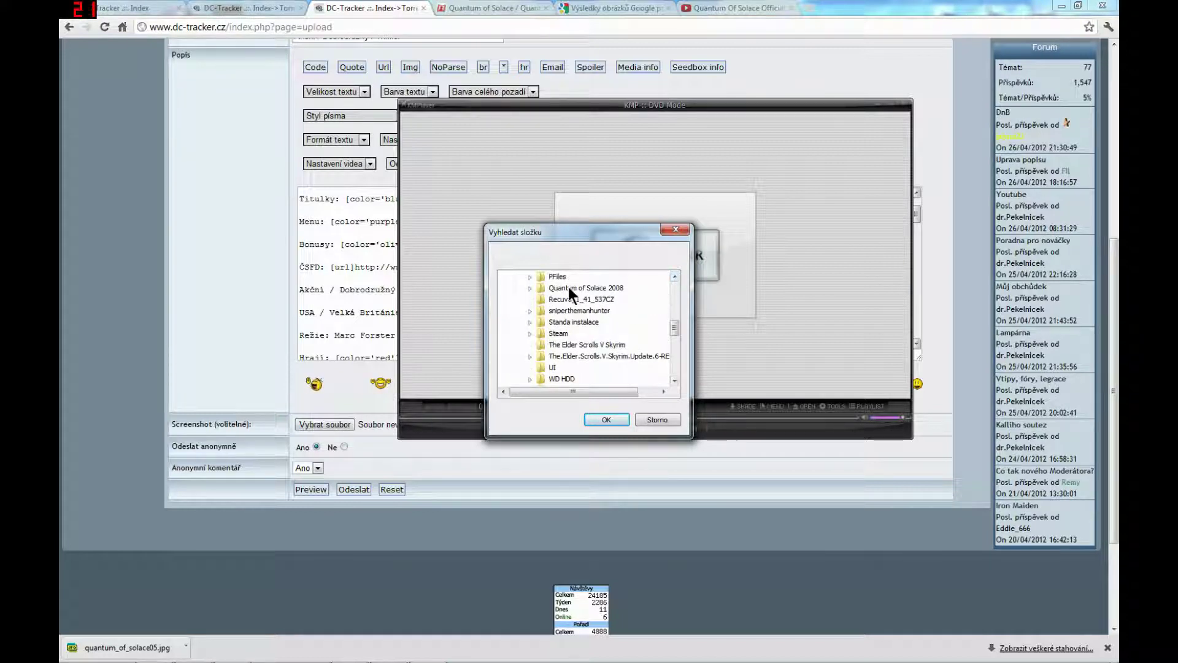
click(544, 286)
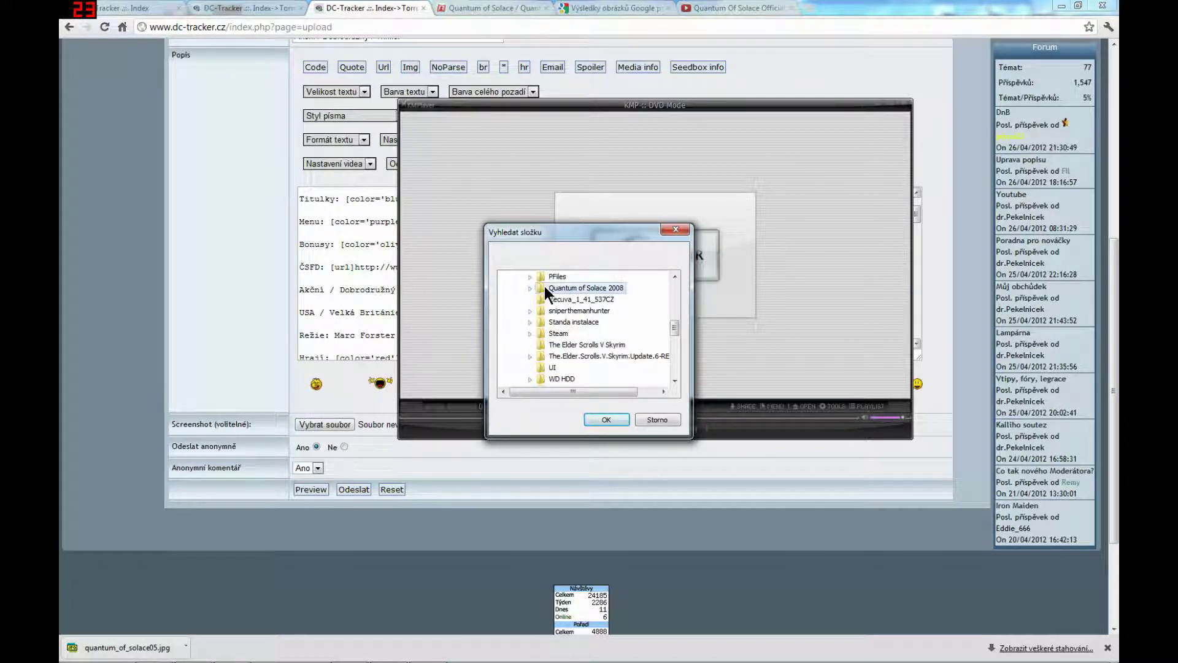
click(602, 417)
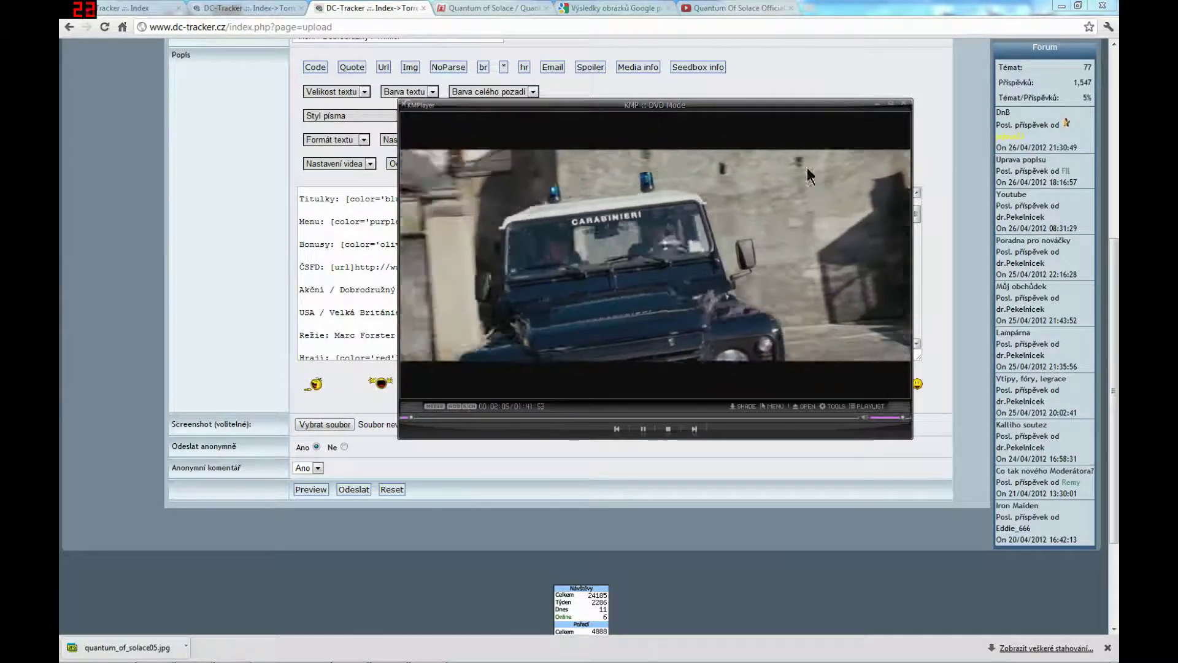
- Capture a frame of the film in full-screen playback and paste it into a blank Paint picture
double_click(728, 226)
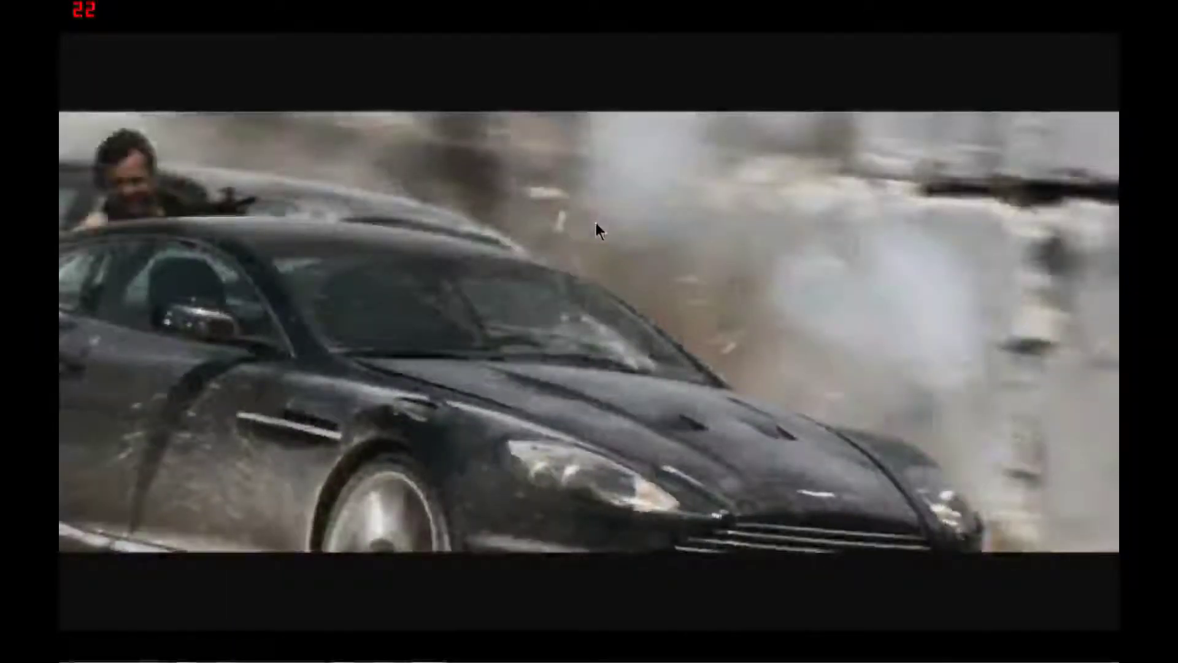
double_click(595, 222)
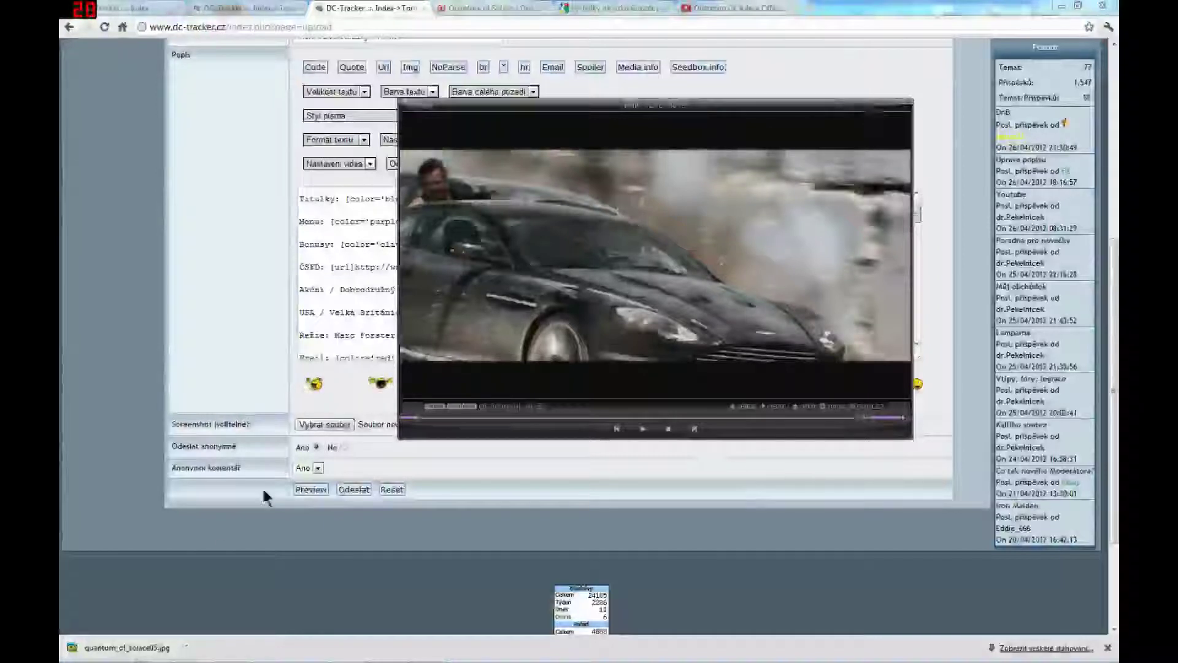
click(259, 654)
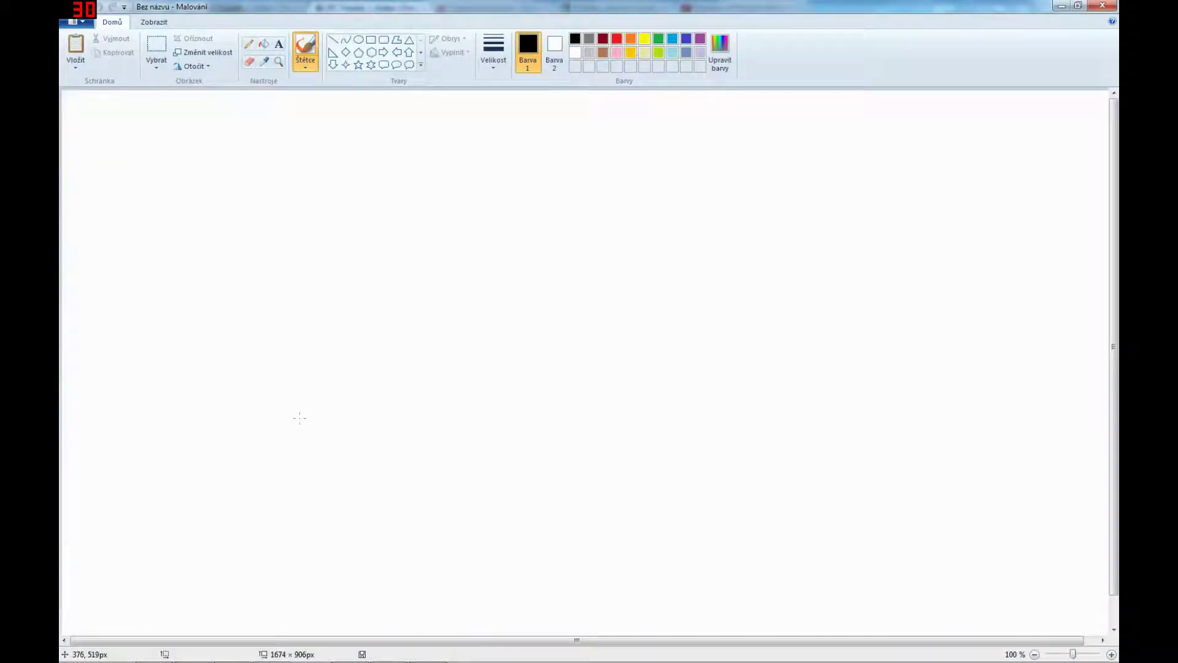
key(ctrl+v)
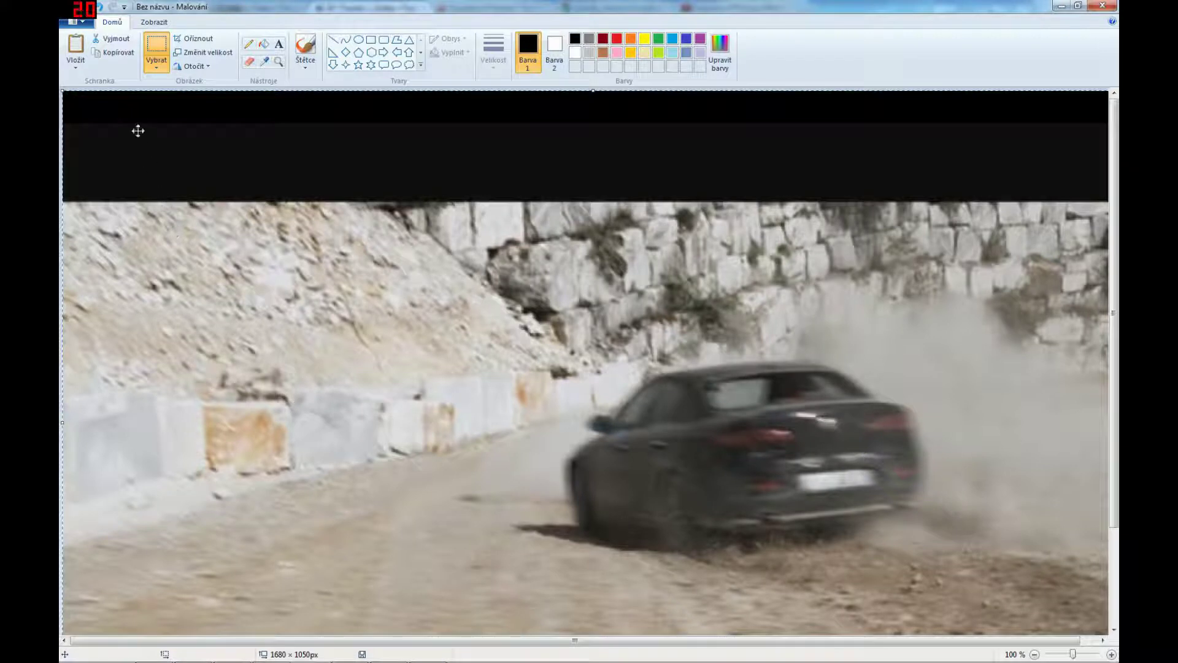
- Save the pasted film frame to the desktop as a JPEG image named 4 and close Paint and KMPlayer
click(80, 22)
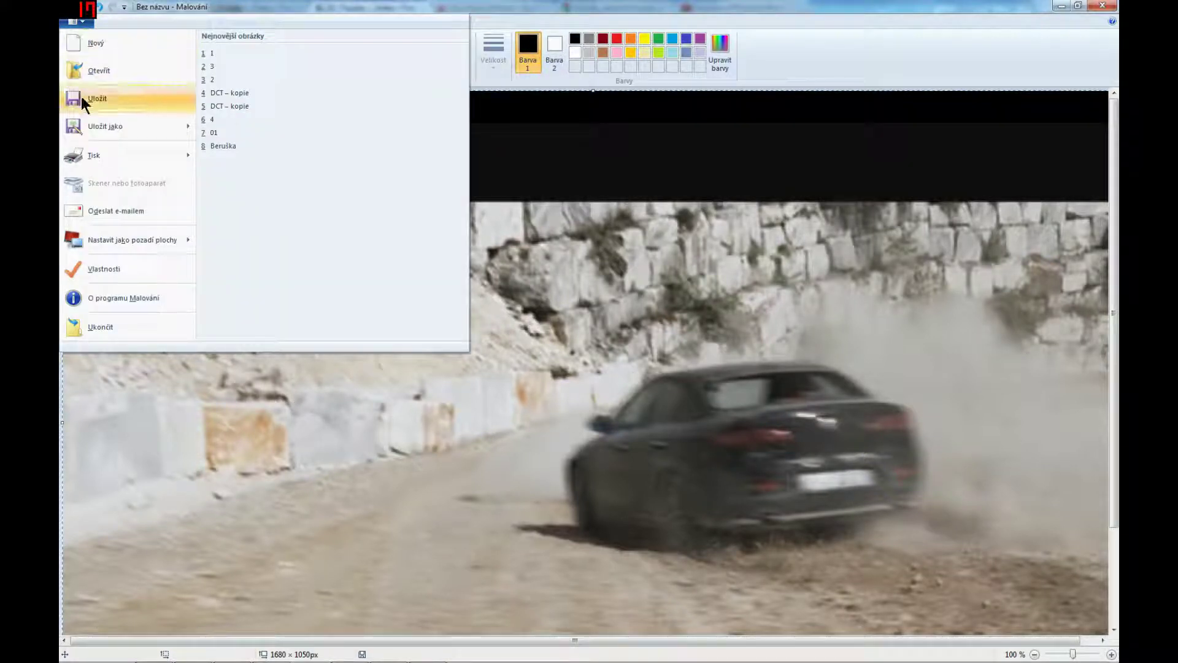
mouse_move(86, 126)
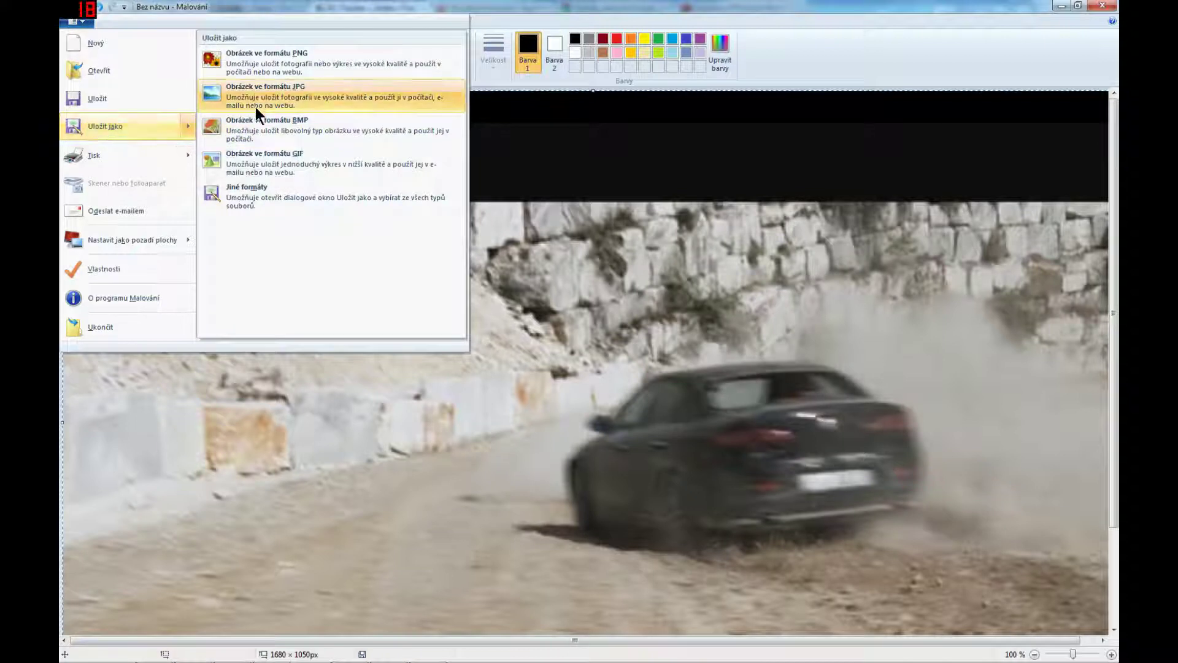
click(263, 90)
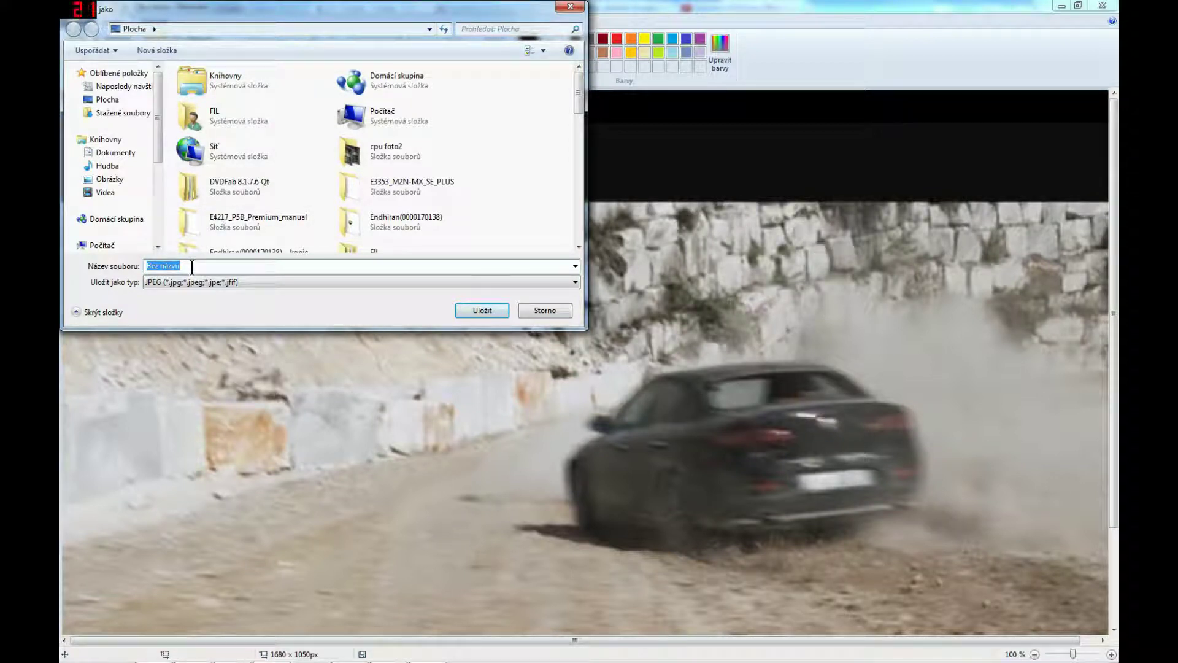
text(4)
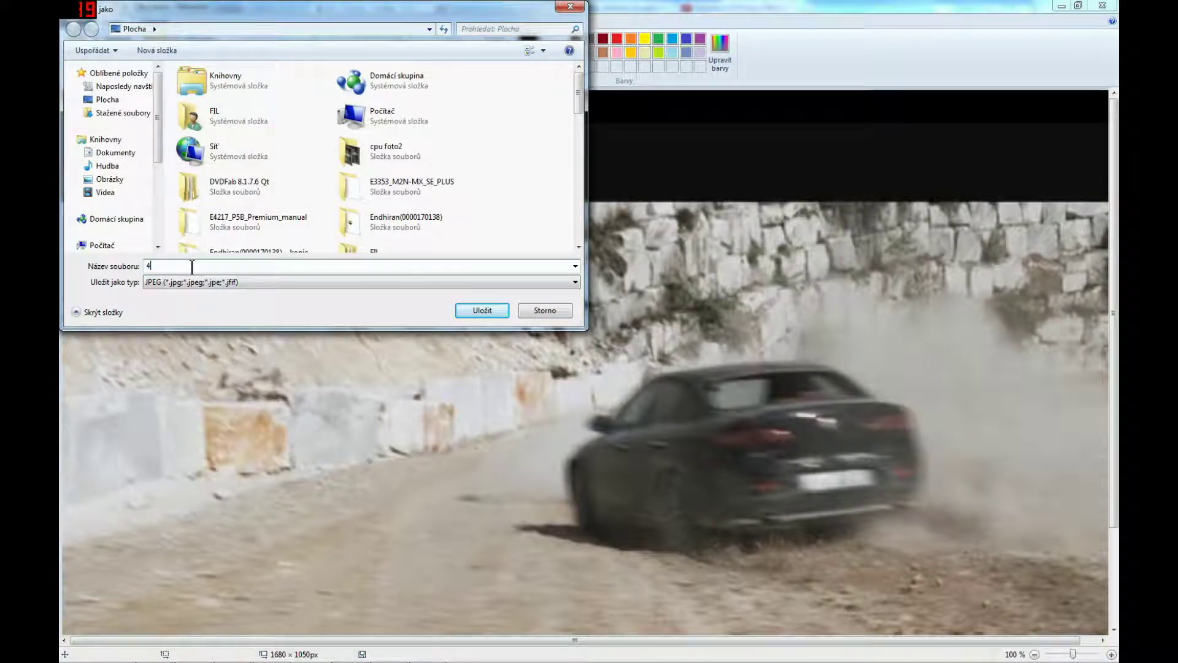
click(470, 305)
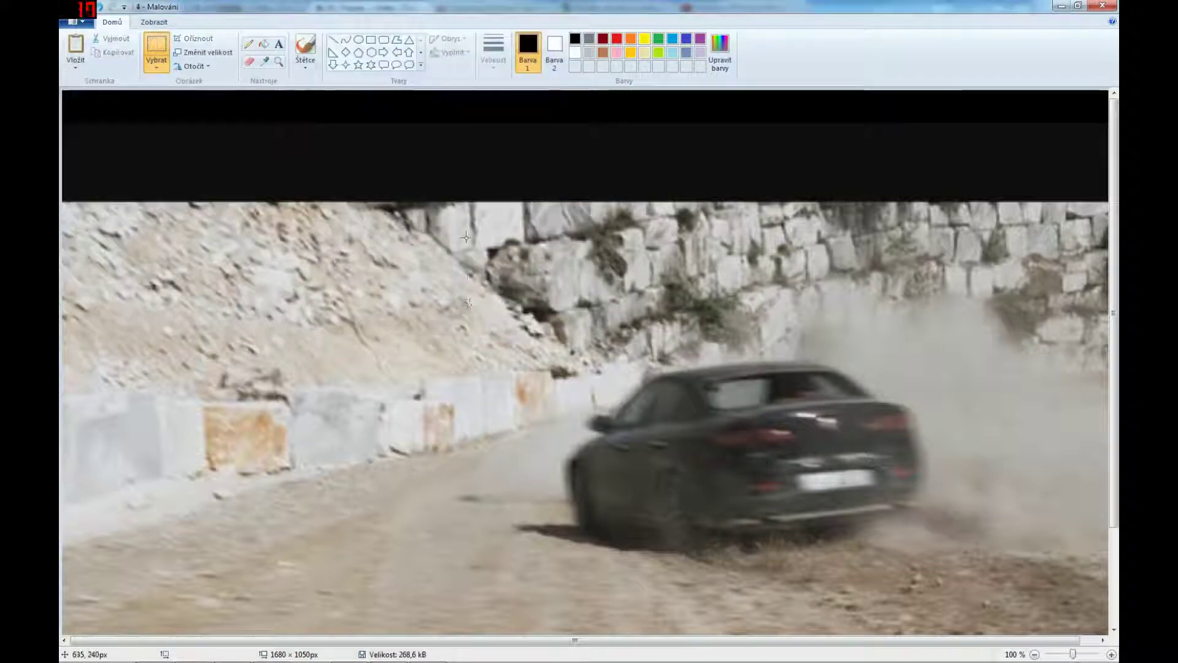
click(1103, 5)
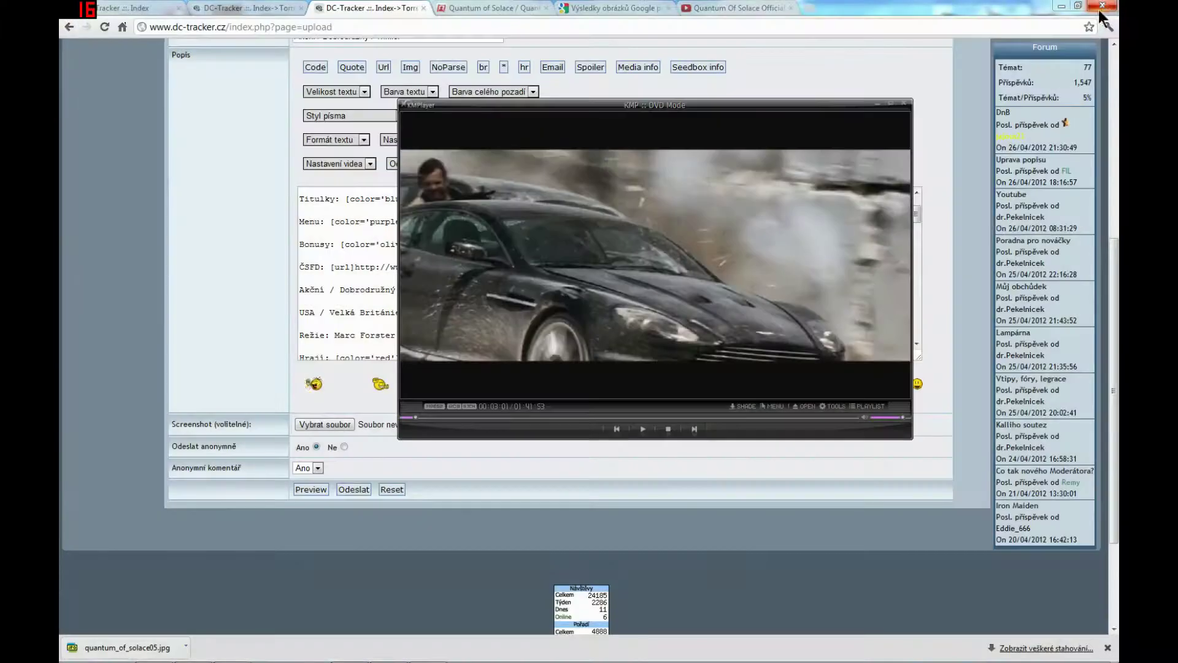
click(906, 105)
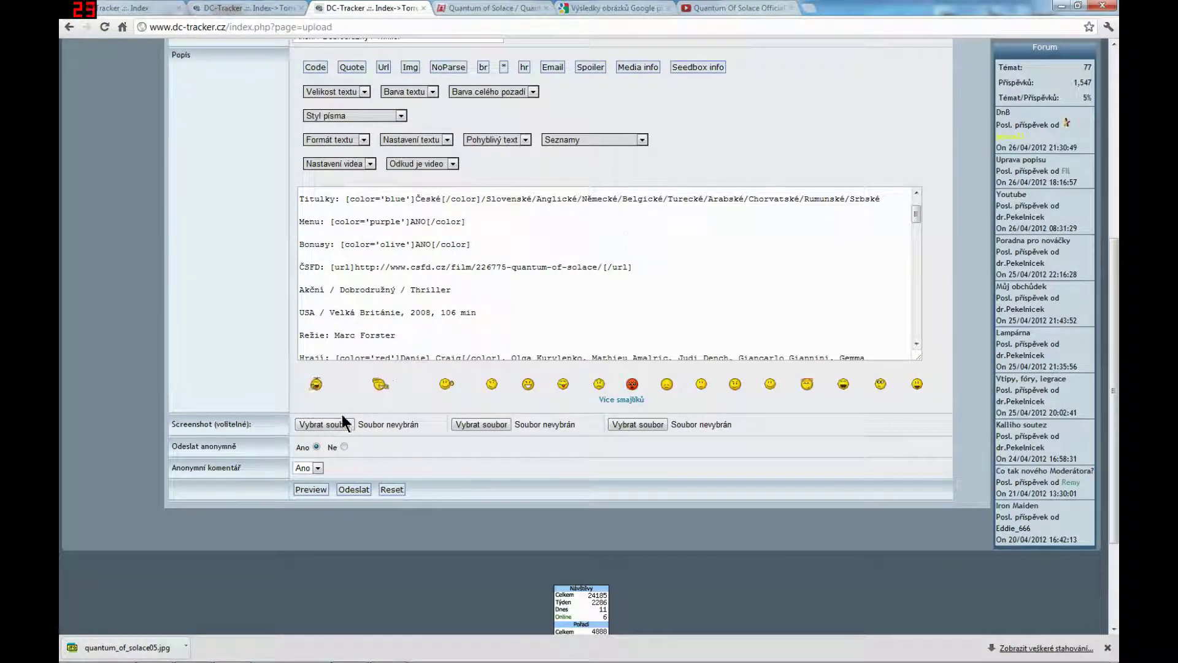
- Attach the desktop image 1.jpg as the first optional screenshot in the upload form
click(323, 424)
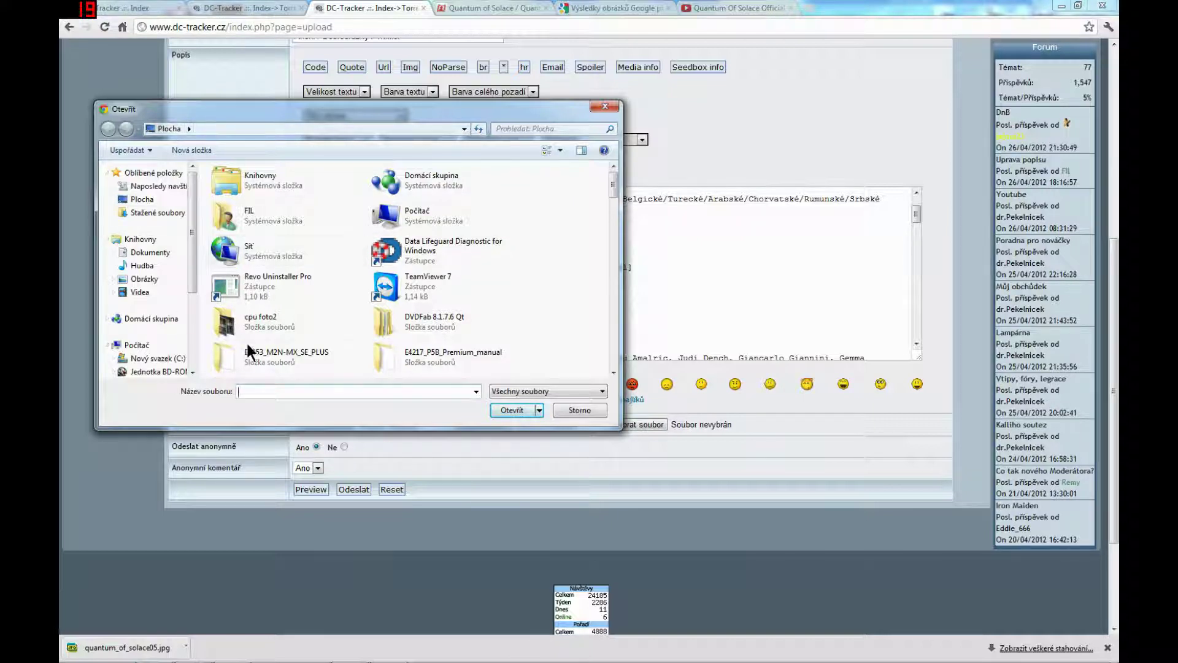
text(1)
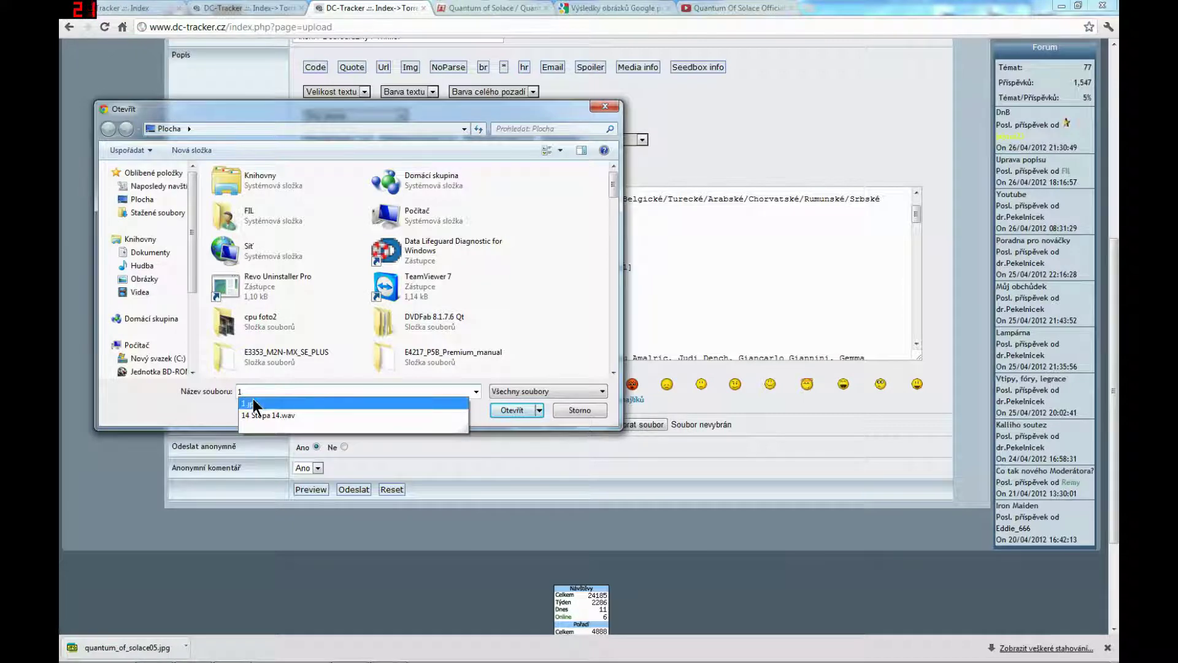
click(256, 404)
click(499, 408)
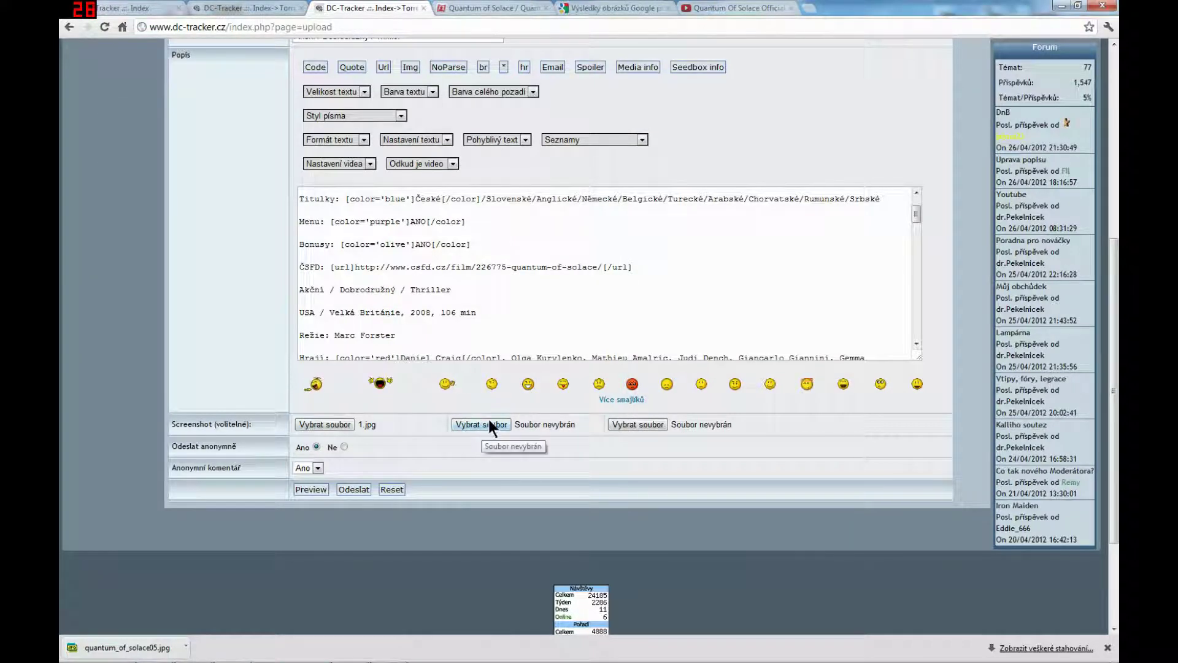
- Attach the desktop image 2.jpg as the second optional screenshot in the upload form
click(481, 424)
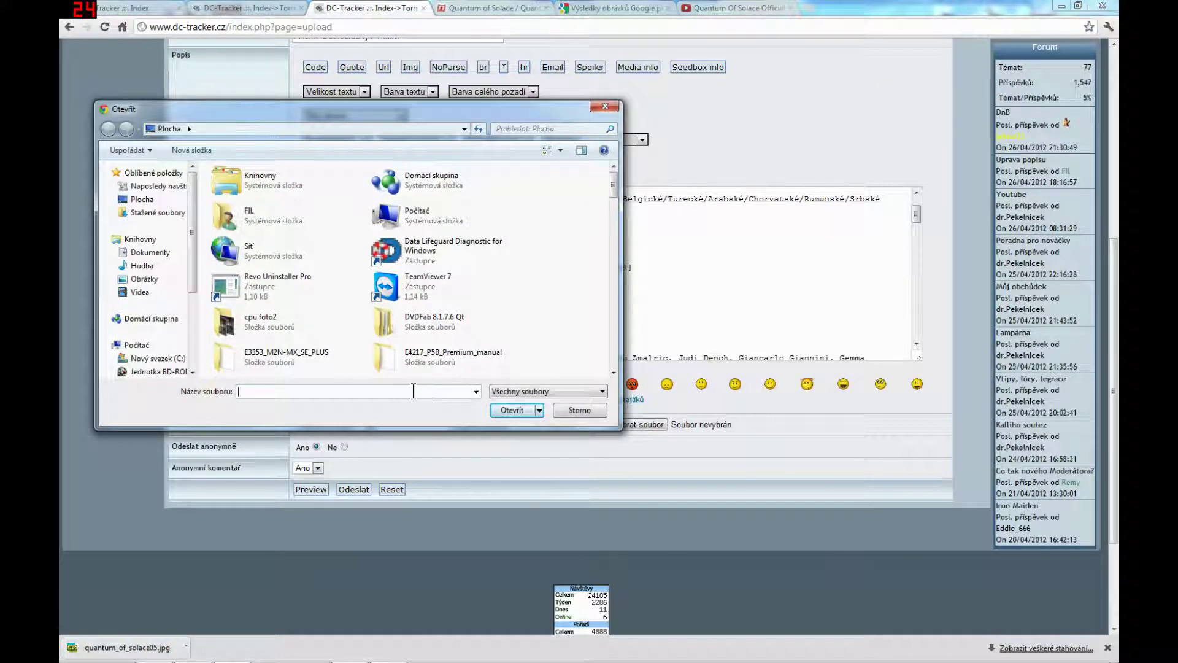
text(2)
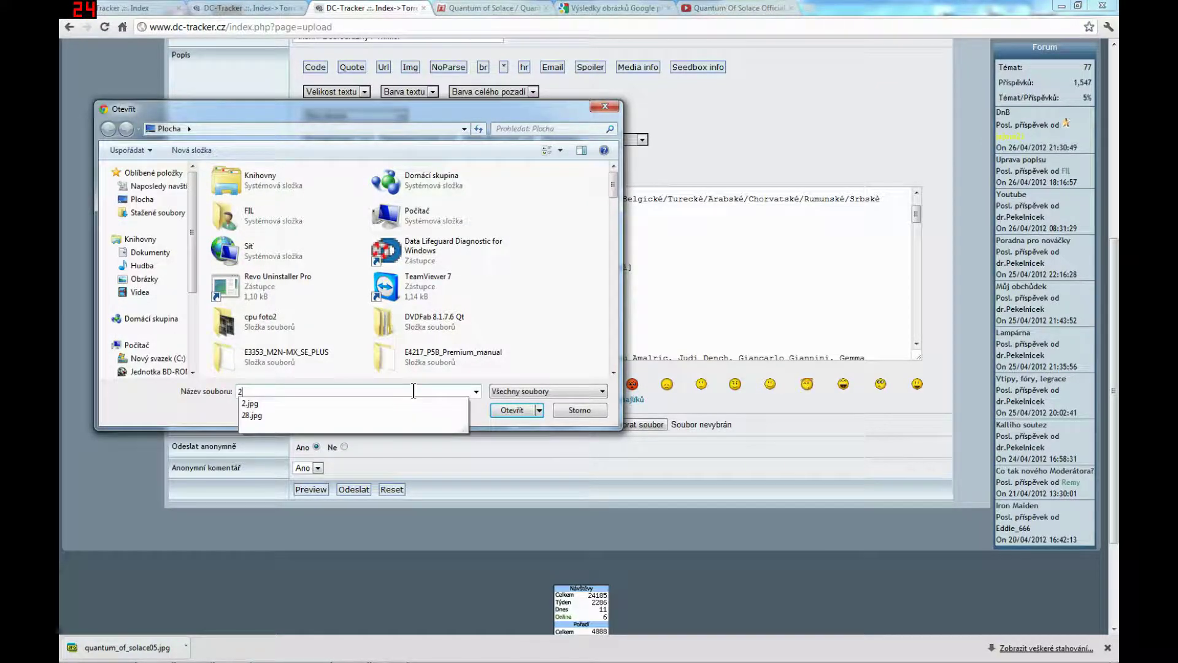
click(271, 403)
click(509, 410)
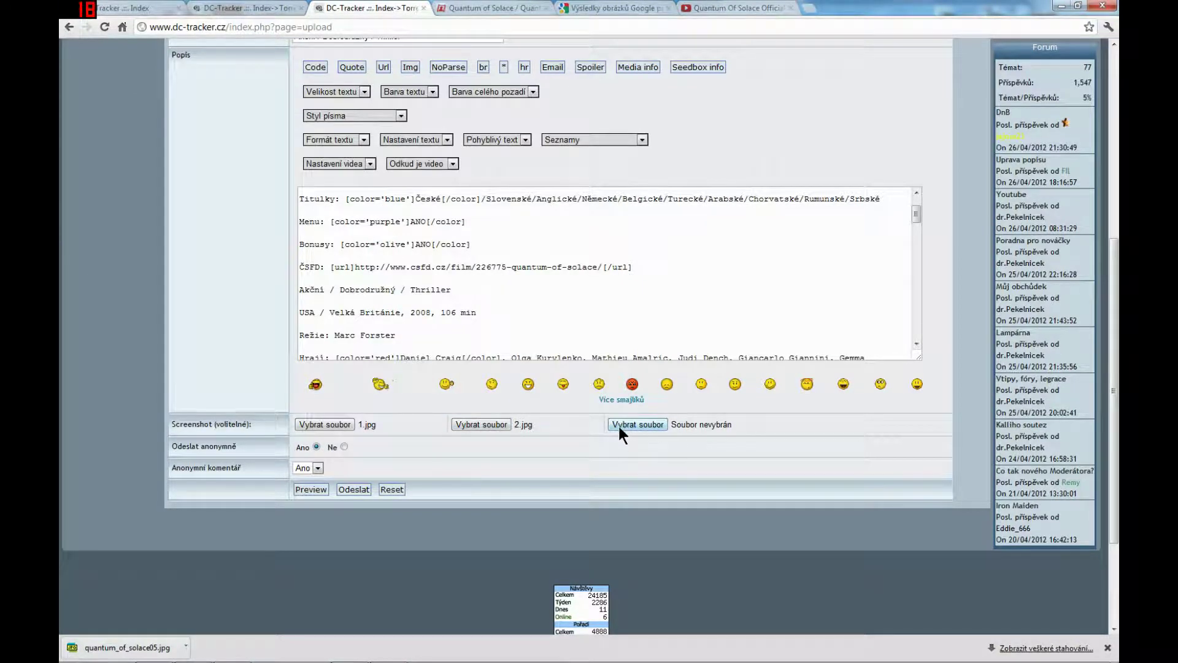
- Attach the desktop image 3.jpg as the third optional screenshot in the upload form
click(618, 424)
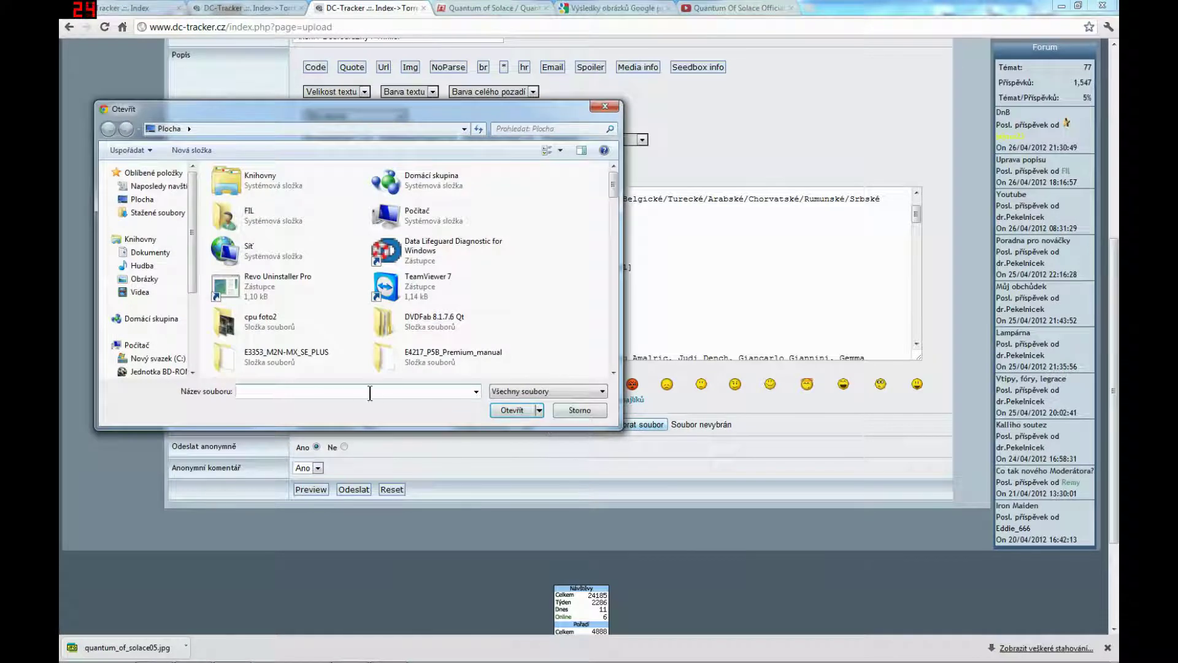
text(3)
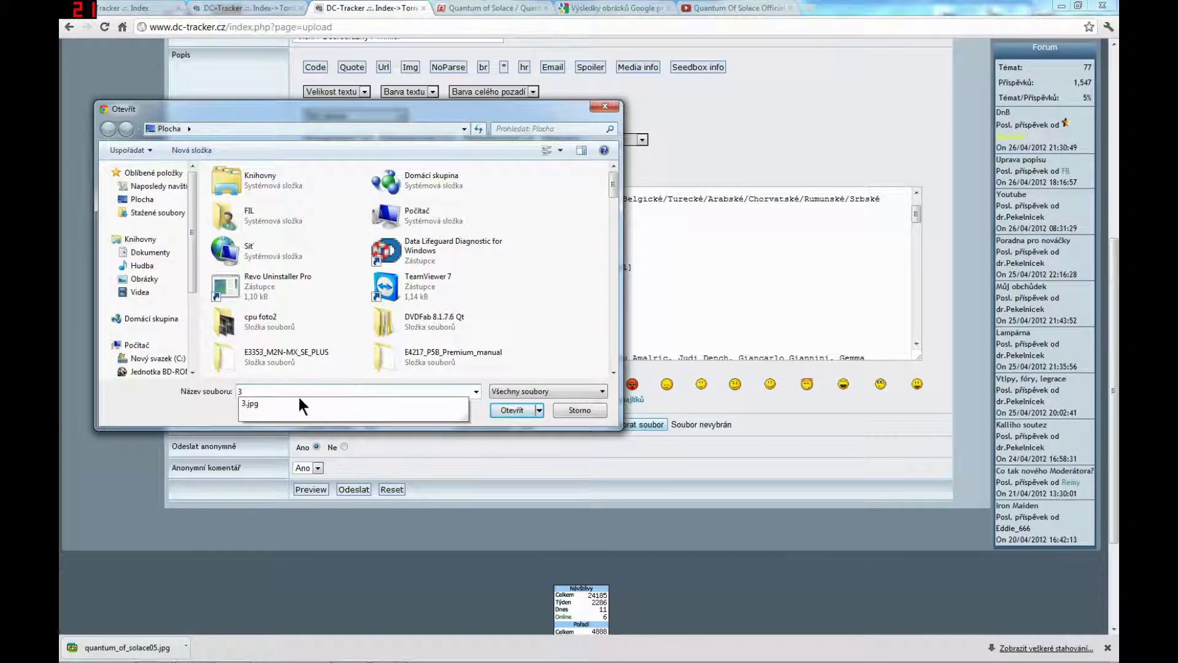
click(253, 404)
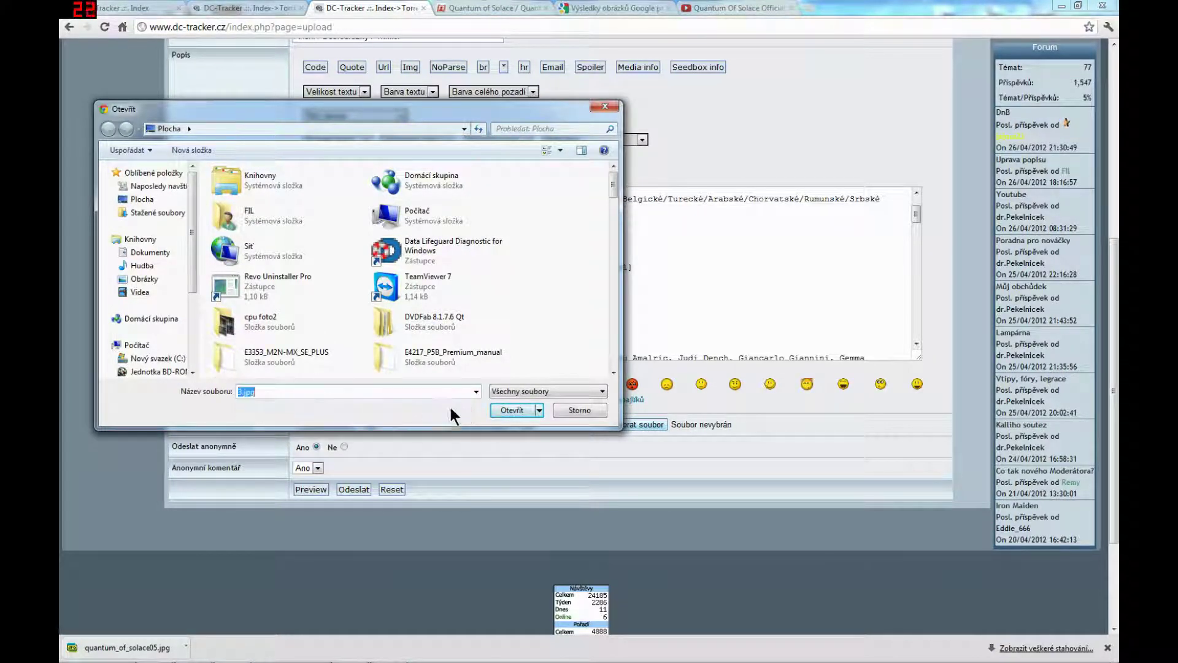
click(504, 408)
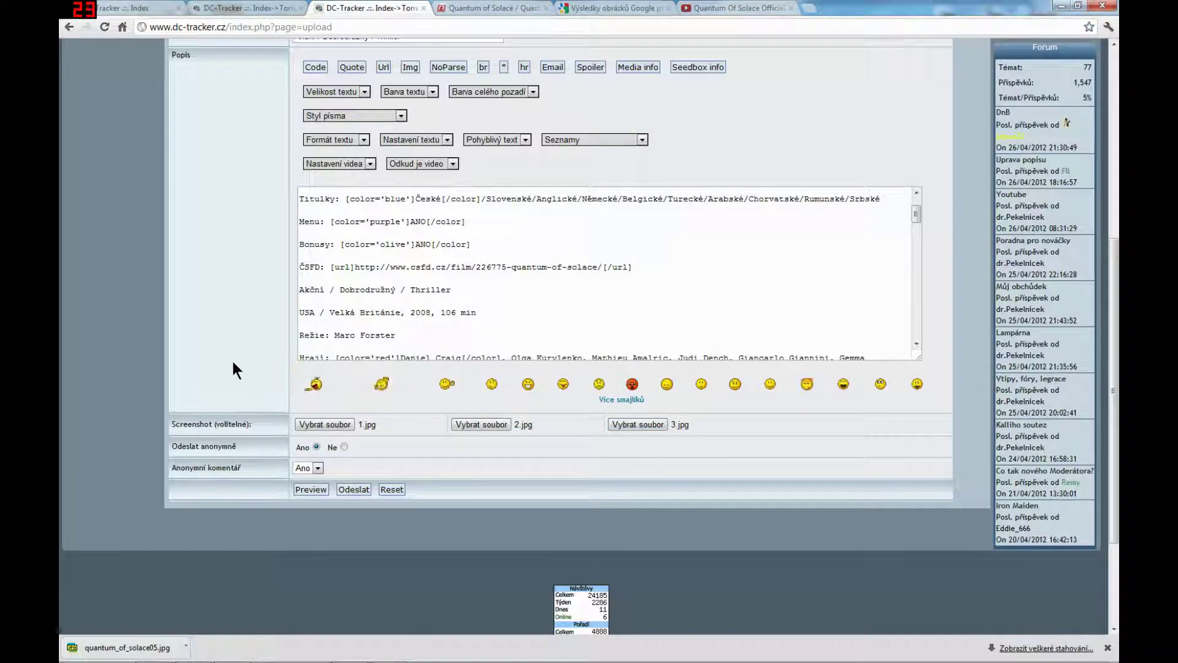
- Switch to the open Windows Explorer window and go back from VIDEO_TS to the root of drive E:
scroll(241, 334, up, 3)
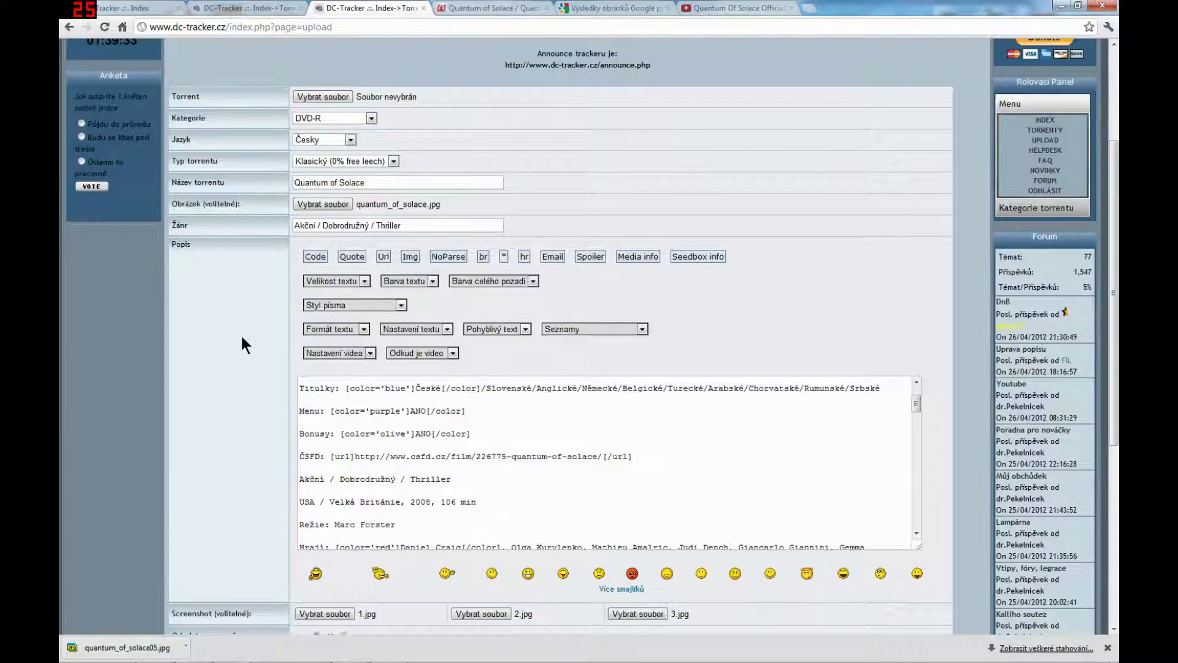
scroll(241, 334, up, 1)
scroll(346, 456, up, 1)
scroll(346, 455, up, 2)
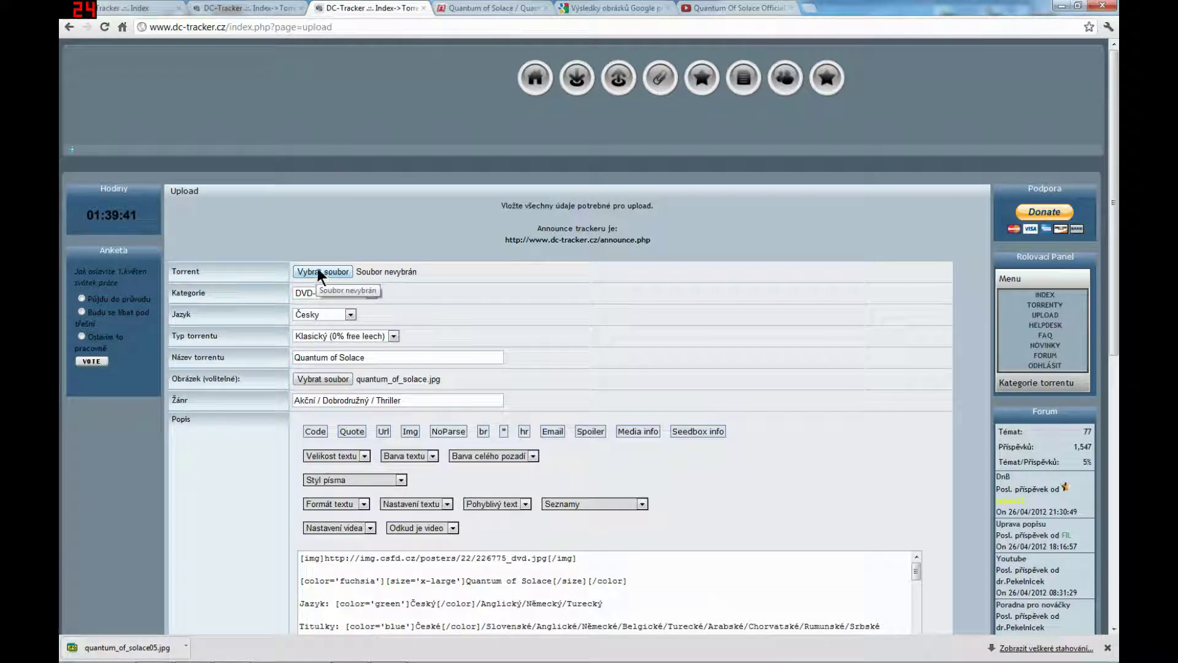
mouse_move(233, 660)
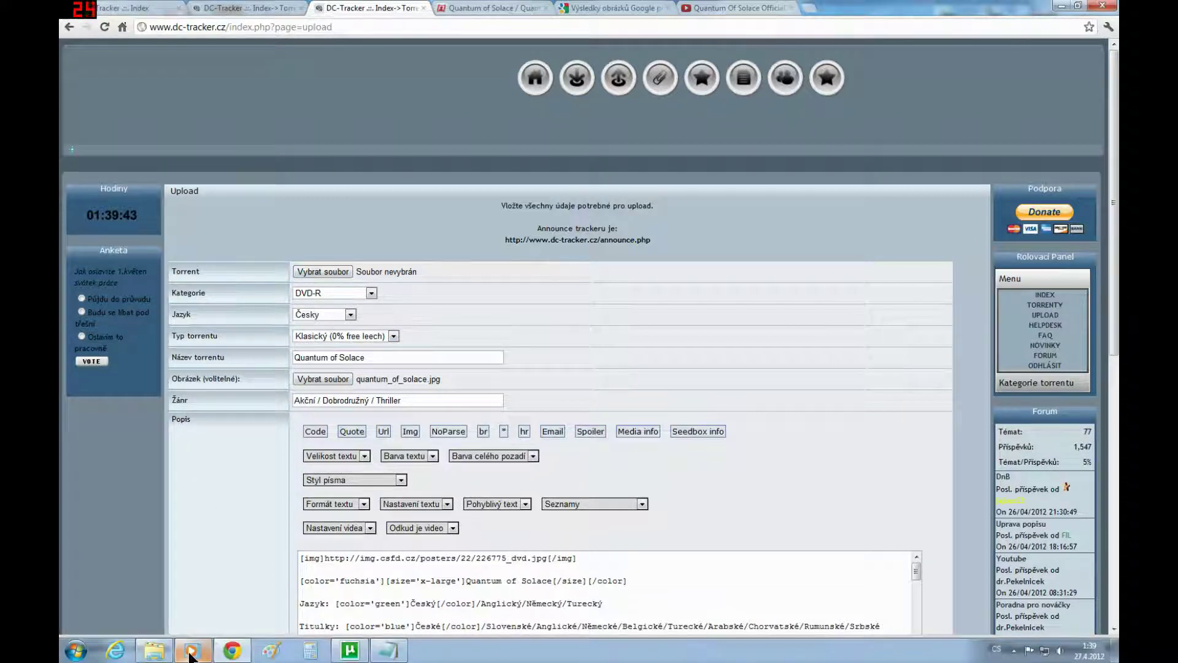
mouse_move(168, 657)
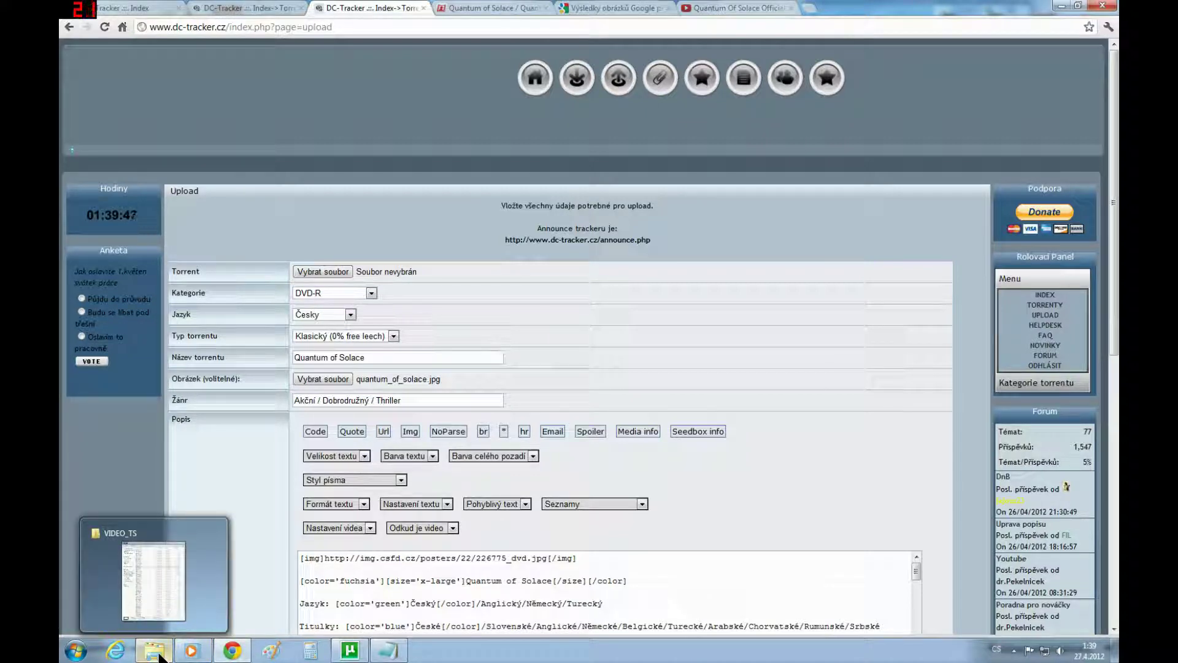
click(161, 657)
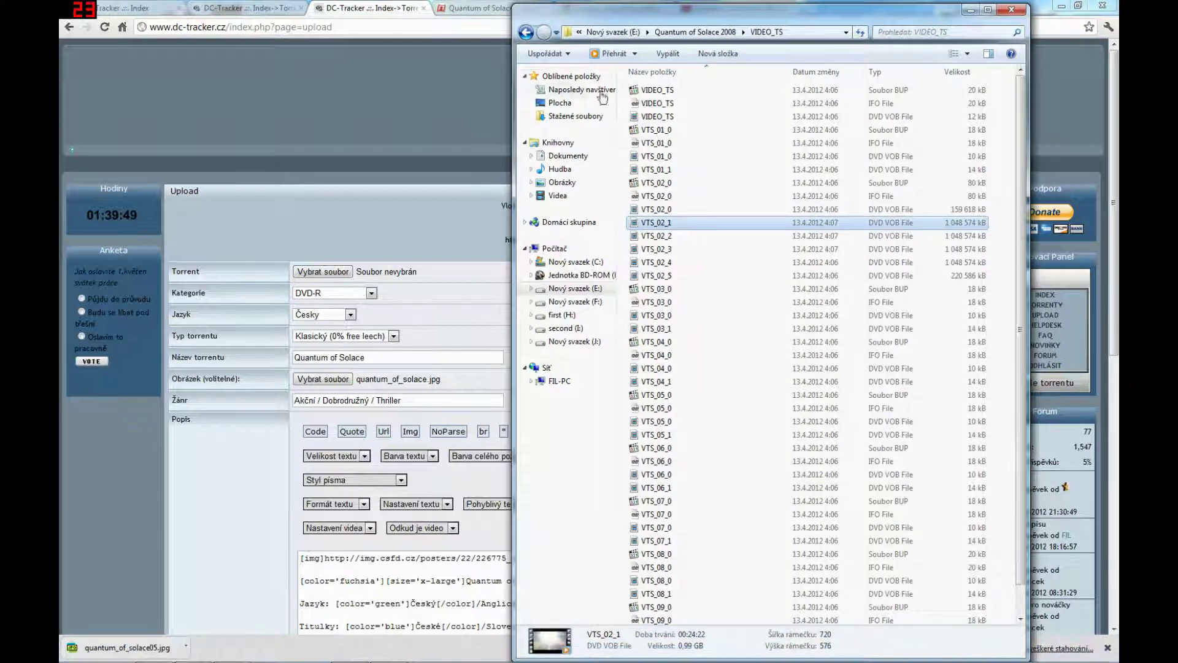
click(523, 34)
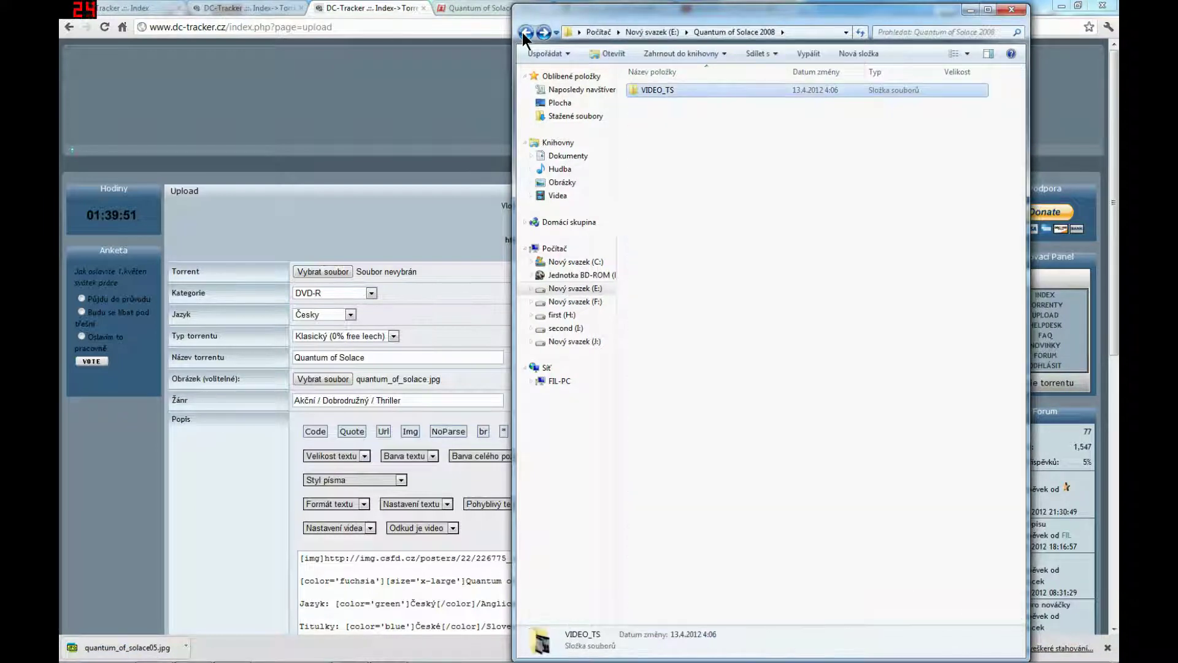
click(525, 32)
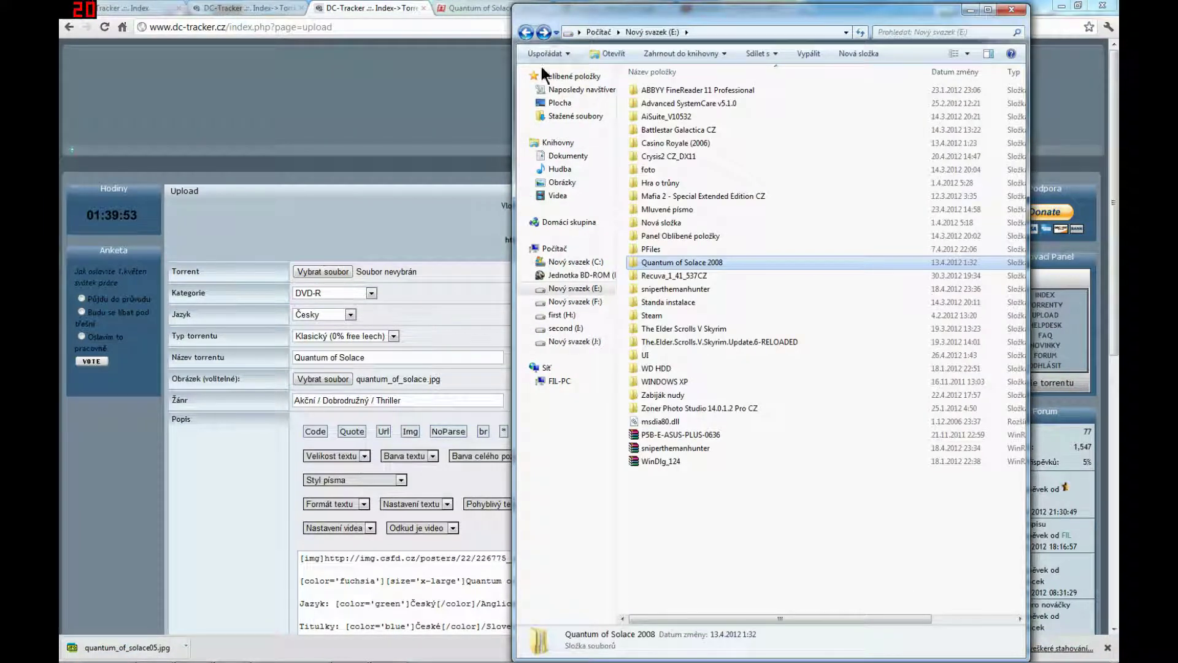
- Rename the Quantum of Solace 2008 folder to Quantum of Solace and close the Explorer window
click(720, 262)
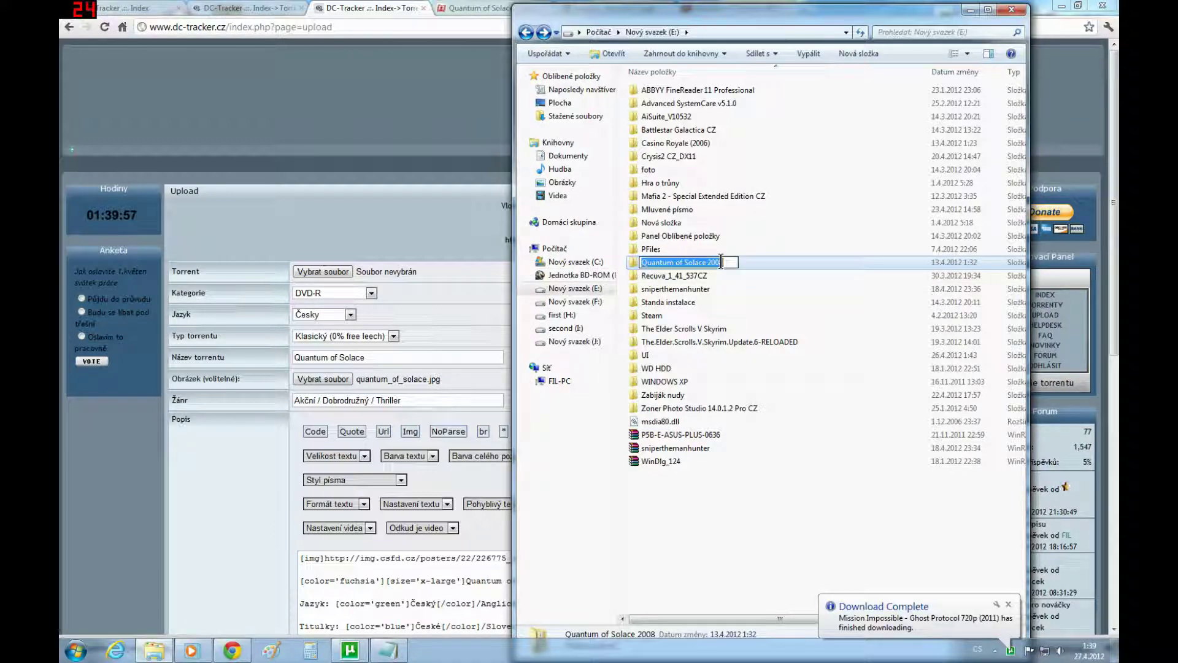
click(731, 262)
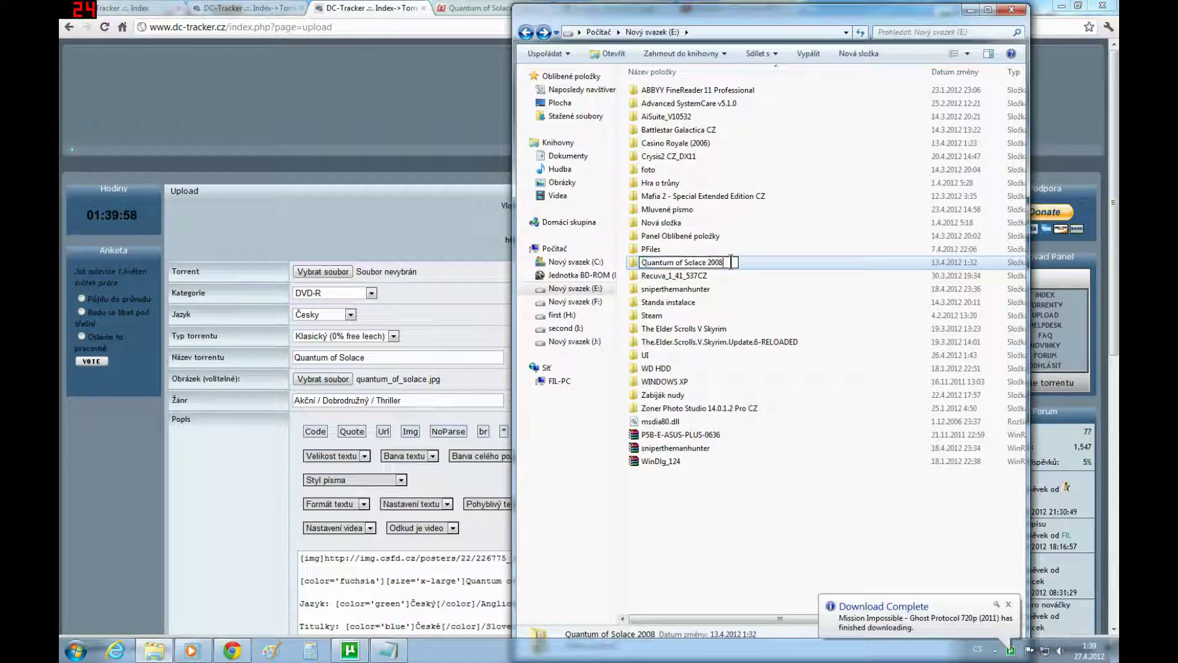
key(BackSpace)
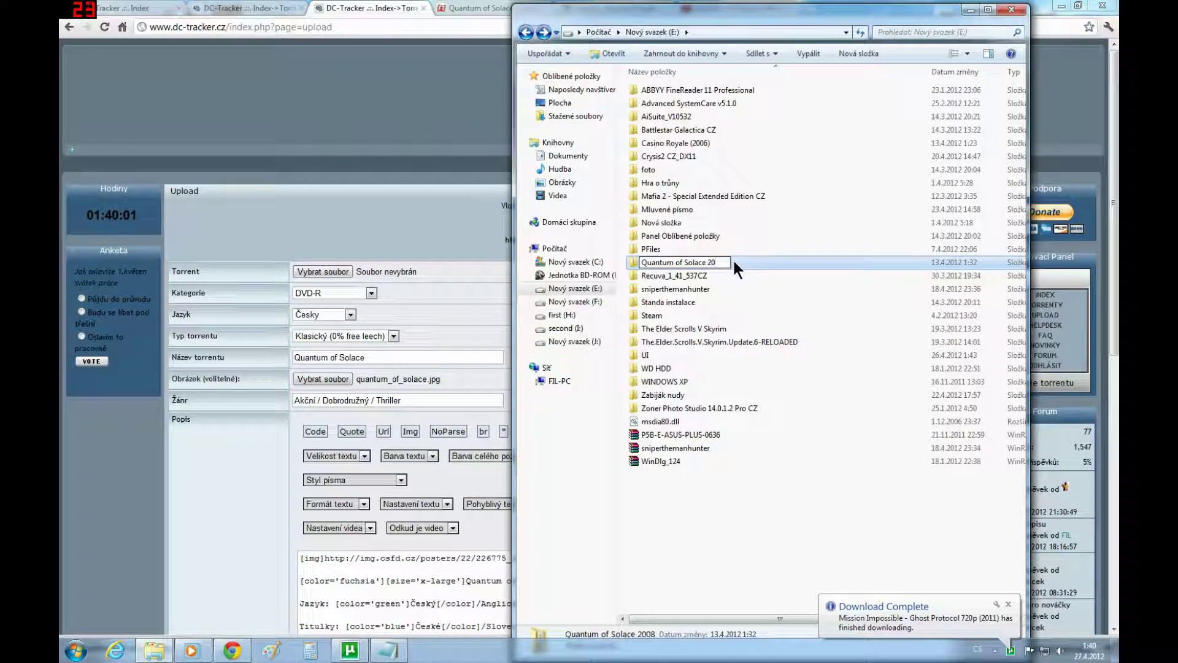
key(BackSpace)
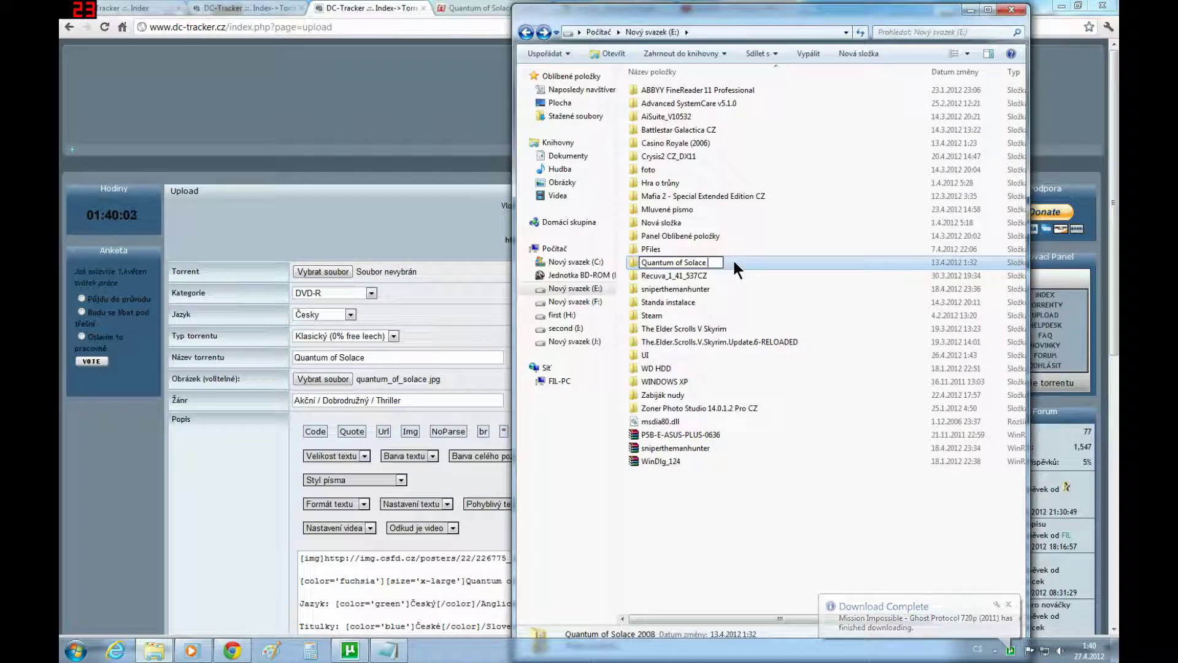
click(775, 515)
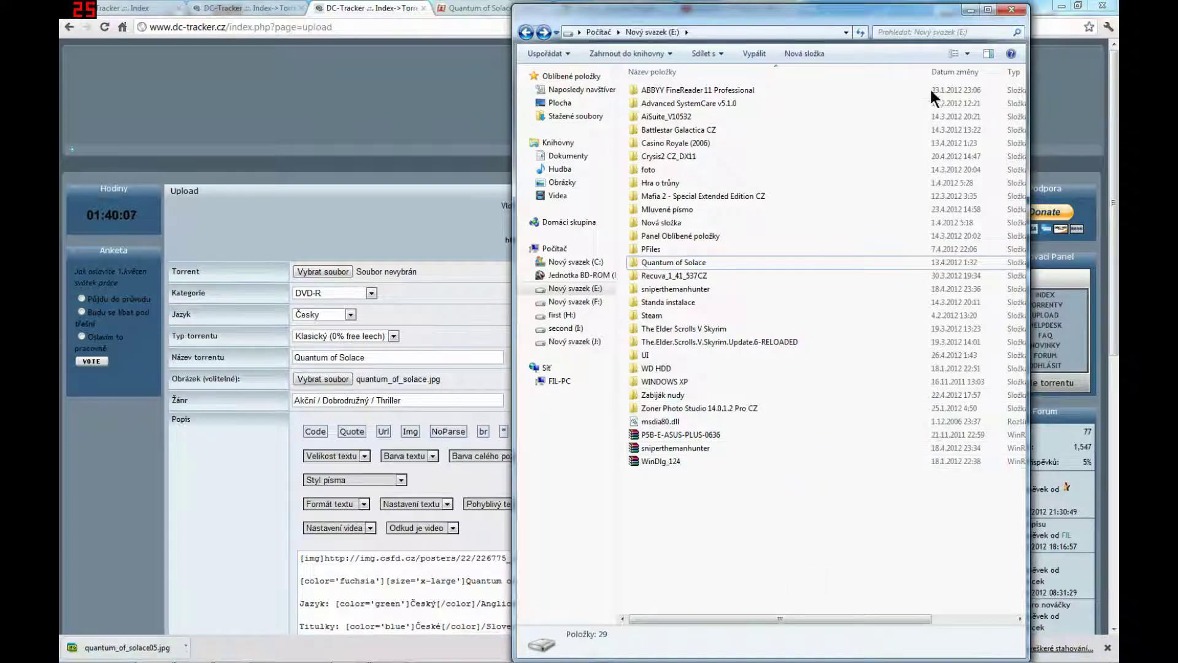
click(1013, 10)
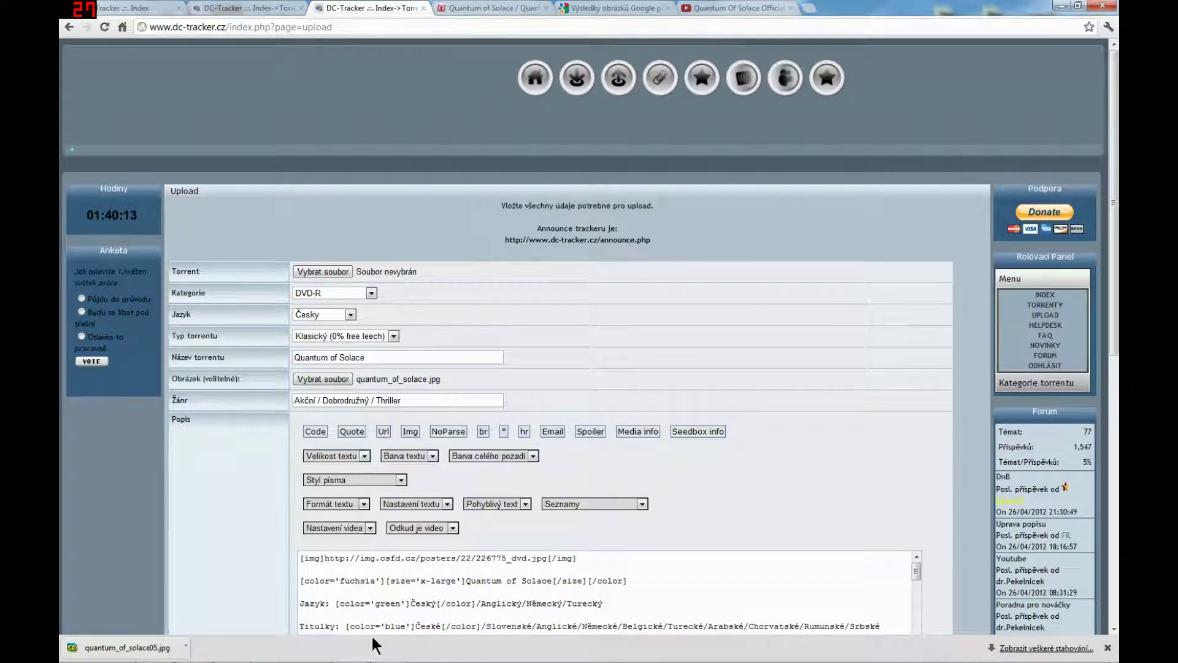
- Switch to µTorrent and open the dialog for creating a new torrent
mouse_move(363, 656)
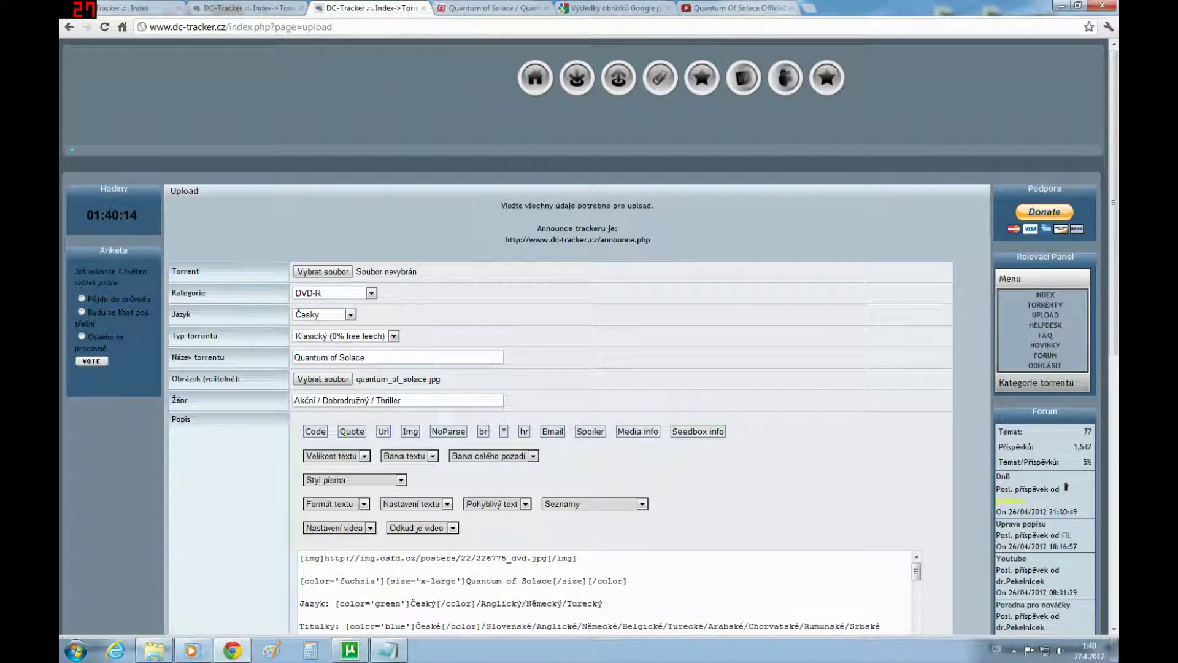
click(351, 652)
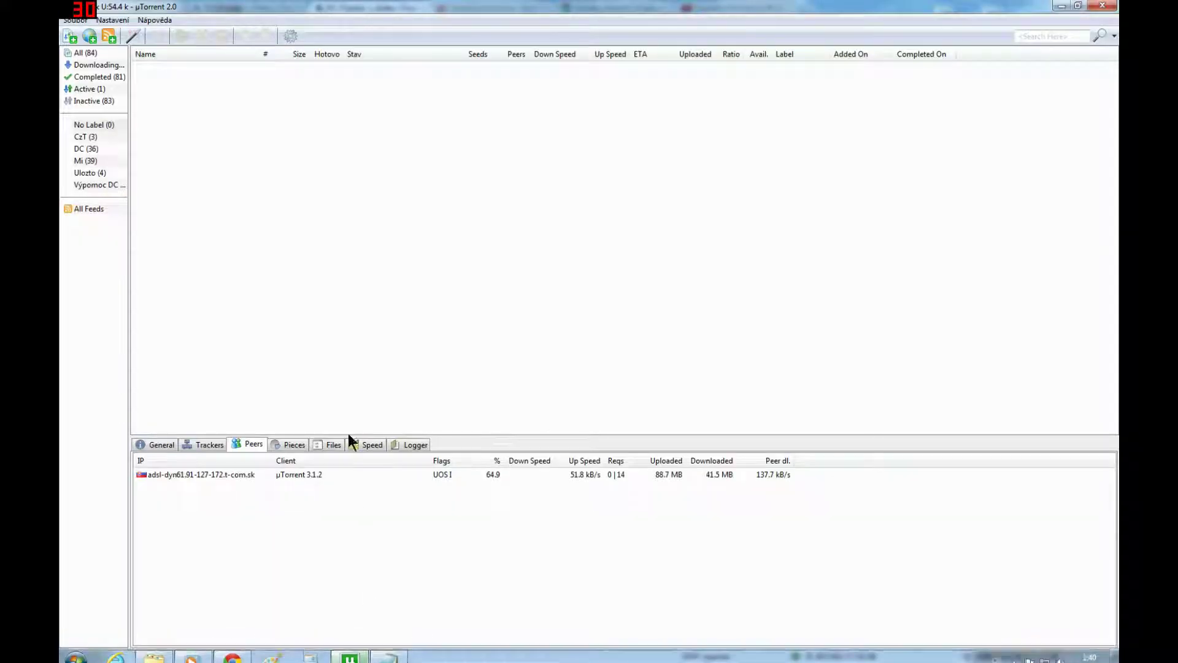
click(134, 36)
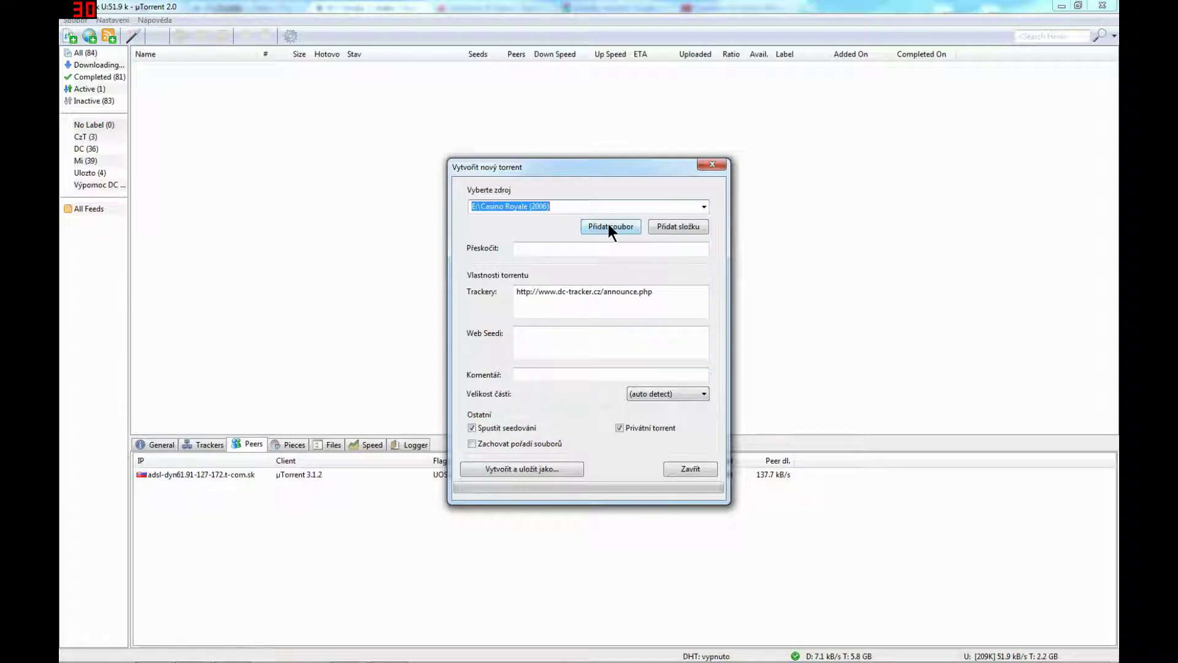
- Set the new torrent's source to the folder E:\Quantum of Solace
click(683, 225)
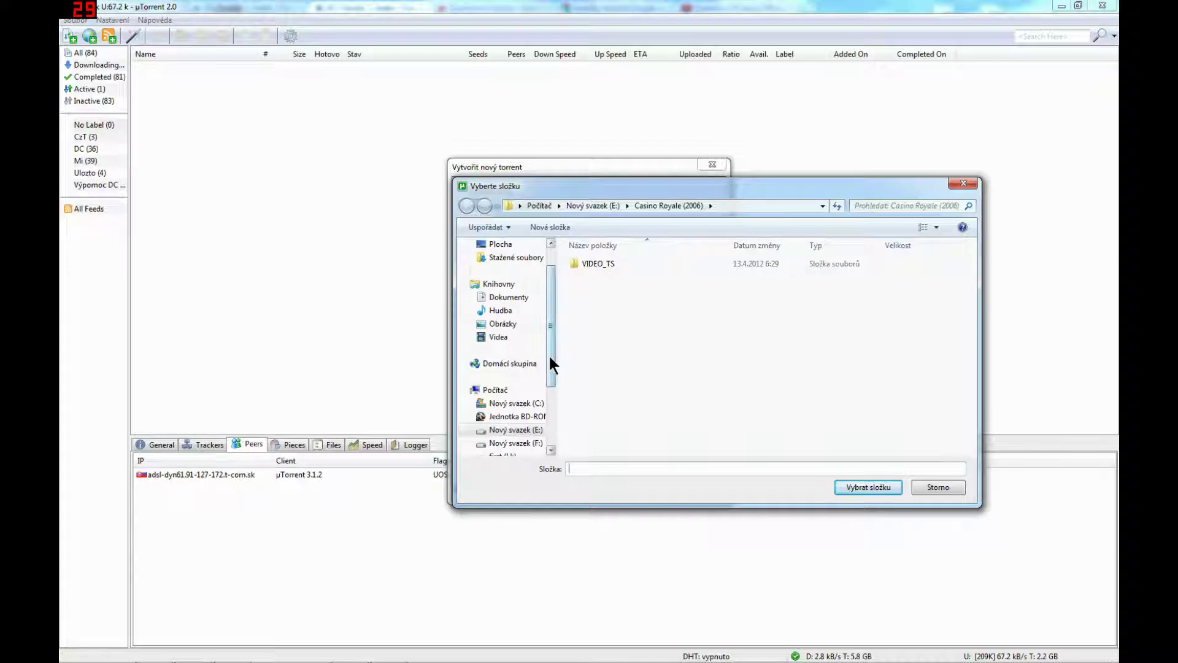
drag(548, 355, 555, 379)
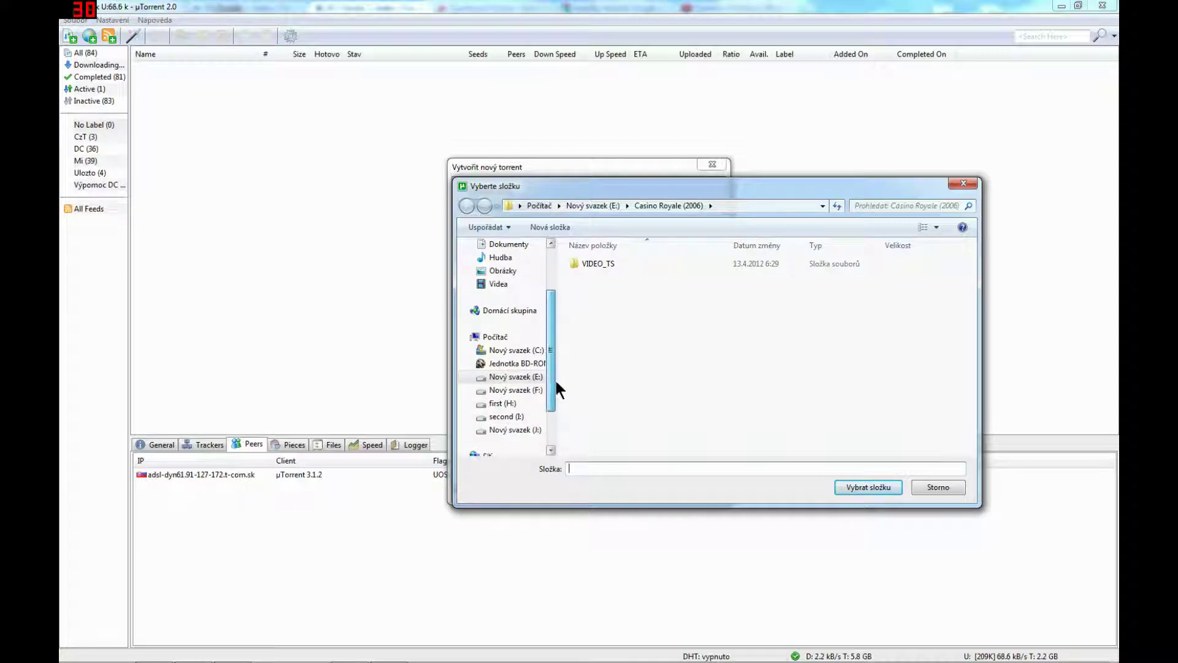
scroll(555, 378, up, 1)
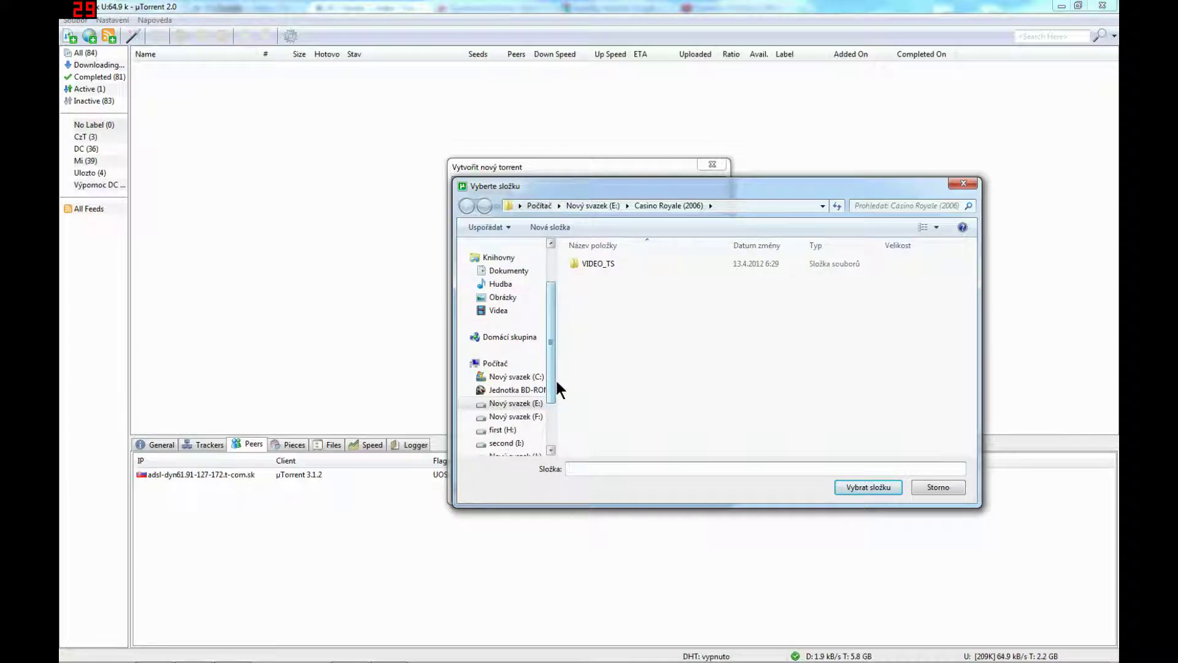
click(473, 404)
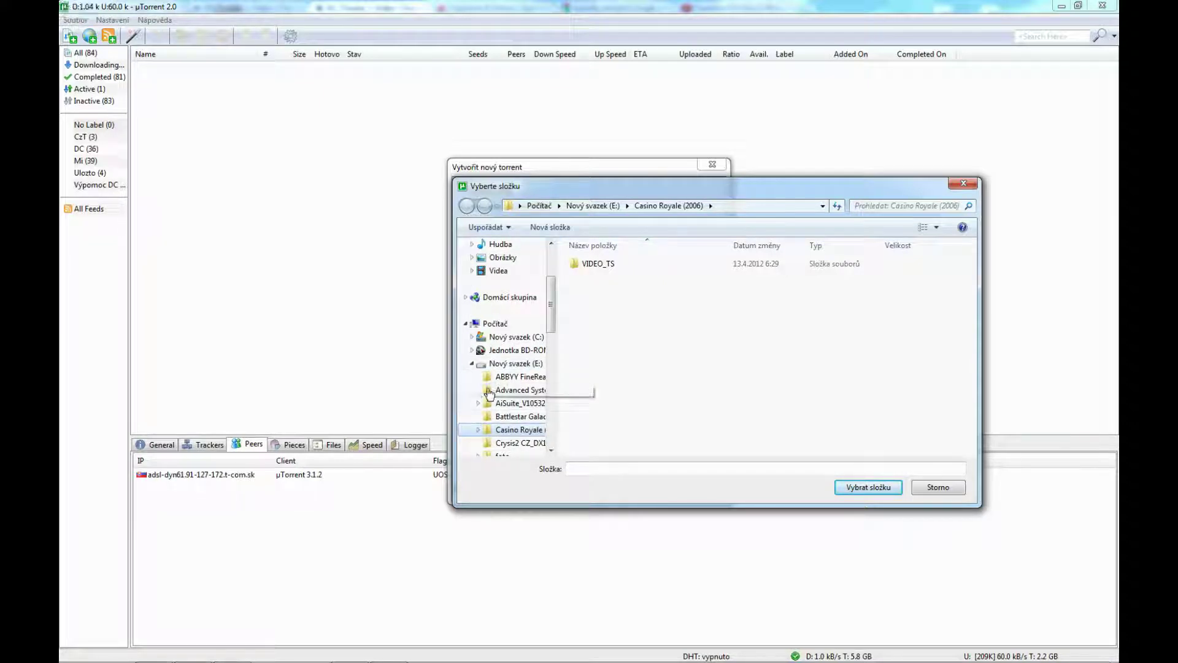
double_click(484, 368)
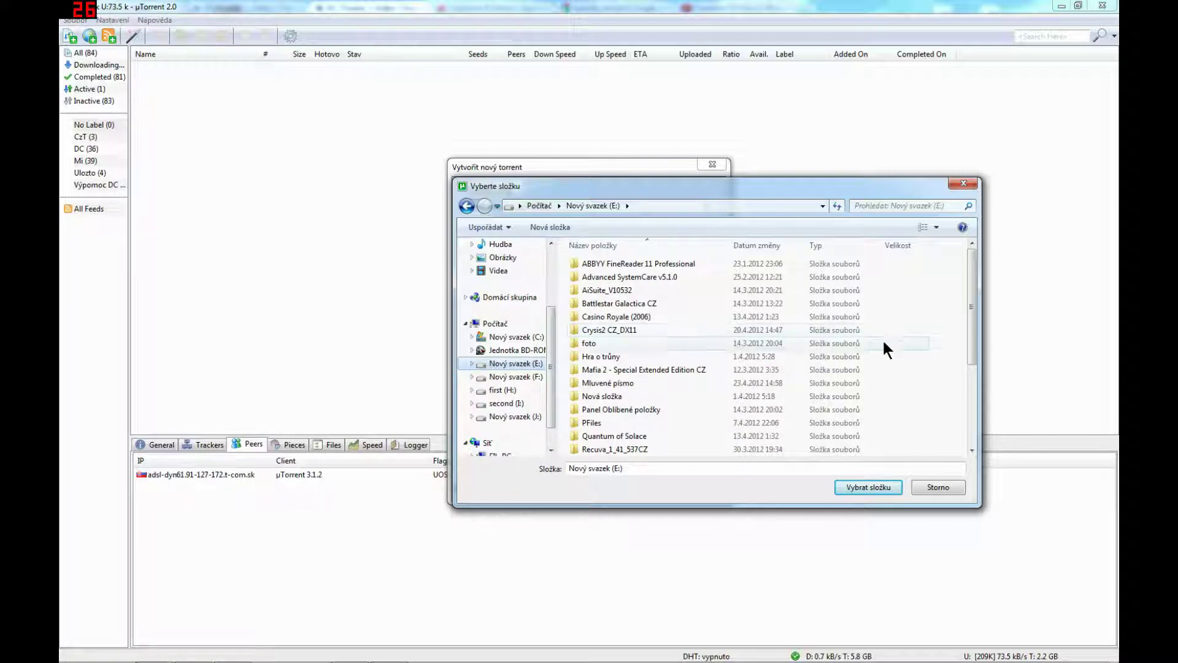
click(972, 449)
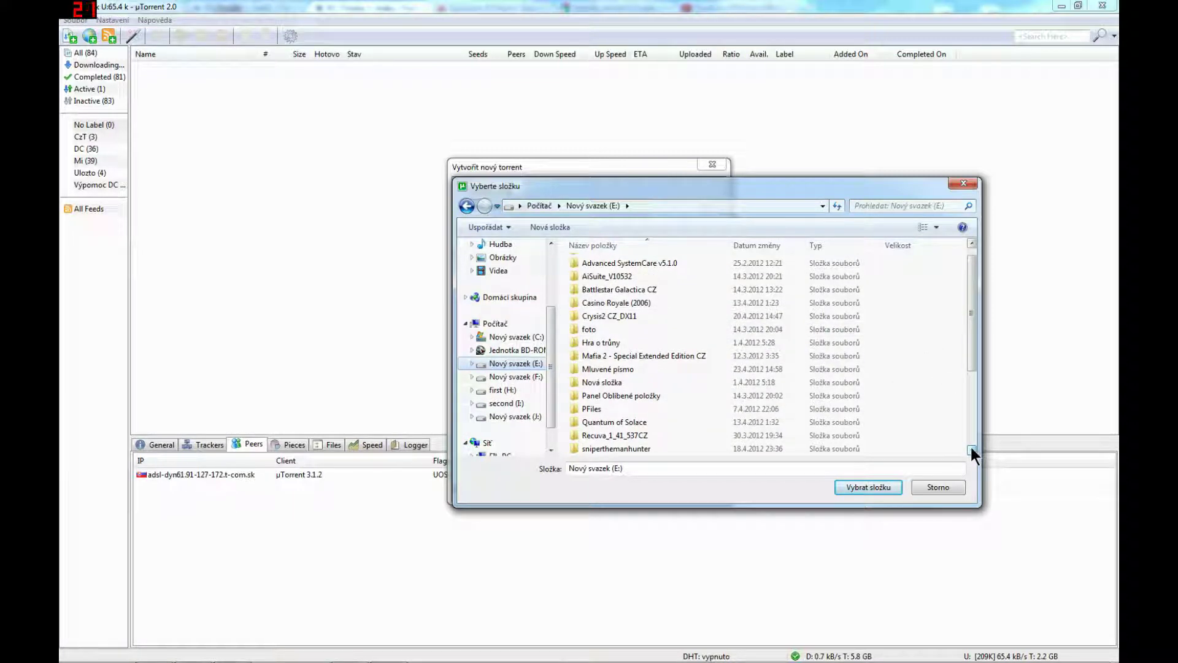
click(577, 418)
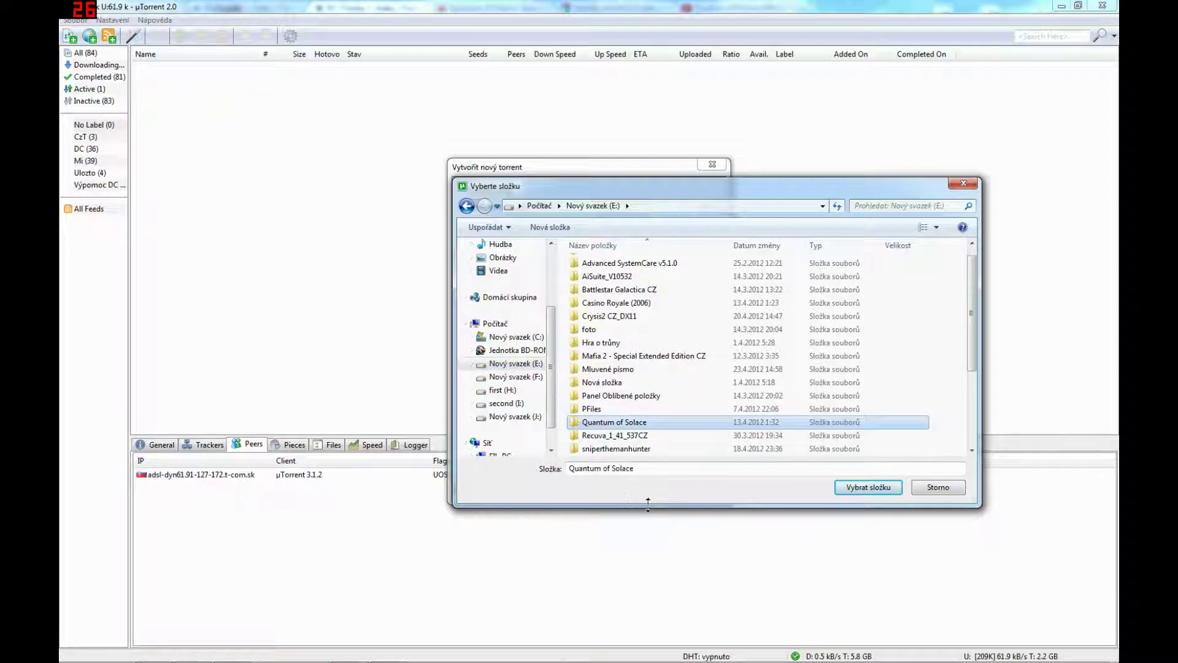
click(867, 487)
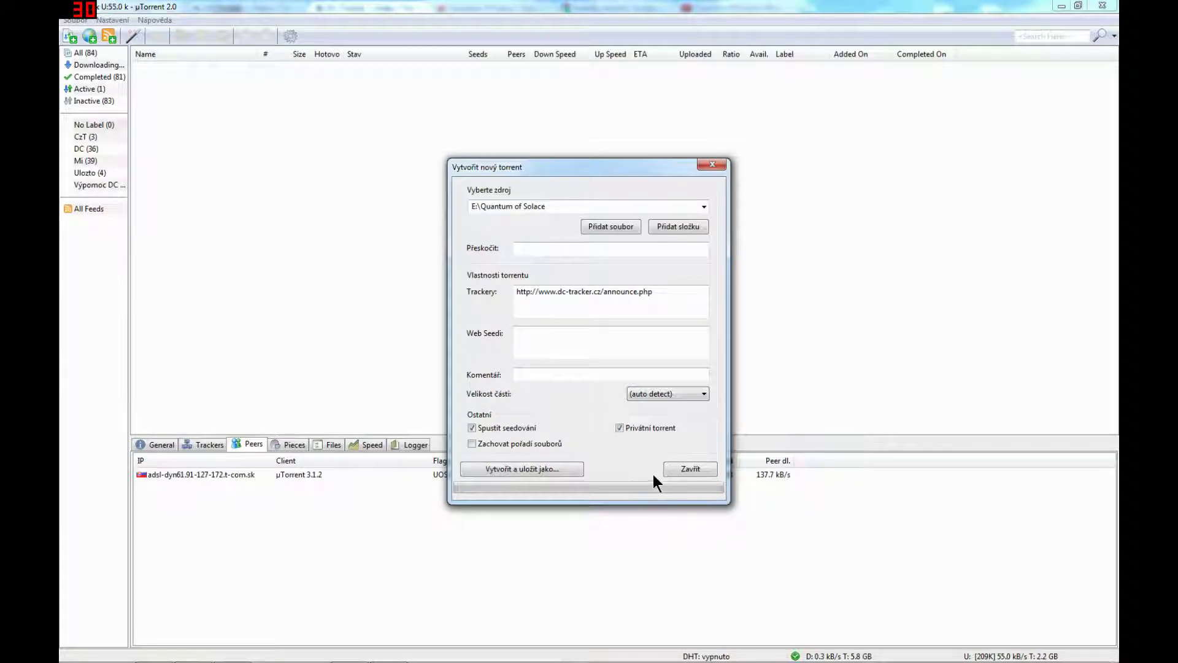
- Create the torrent, save it to the desktop (Plocha) as Quantum of Solace, and close the torrent creation dialog
click(531, 469)
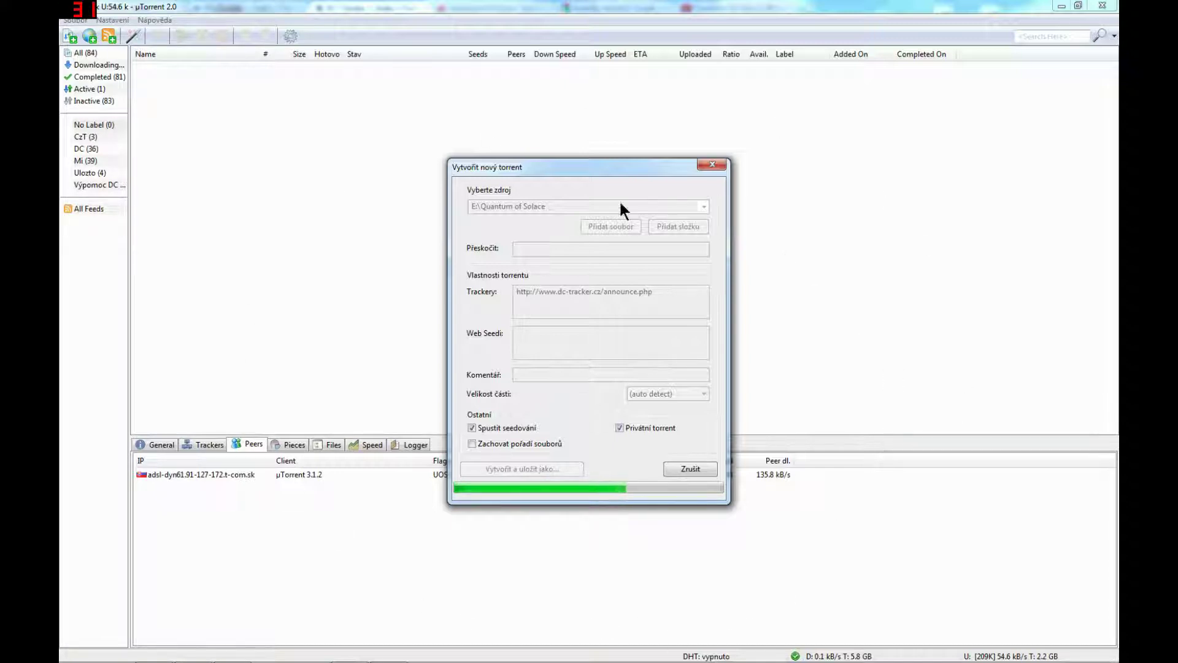
mouse_move(960, 661)
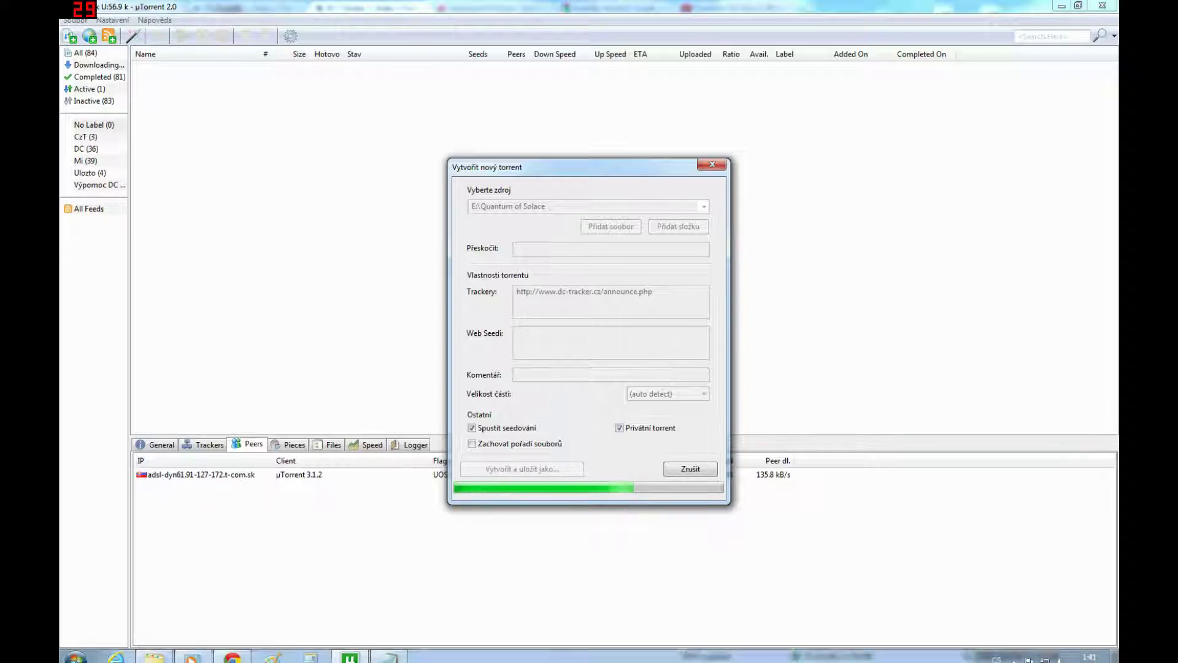
click(1014, 652)
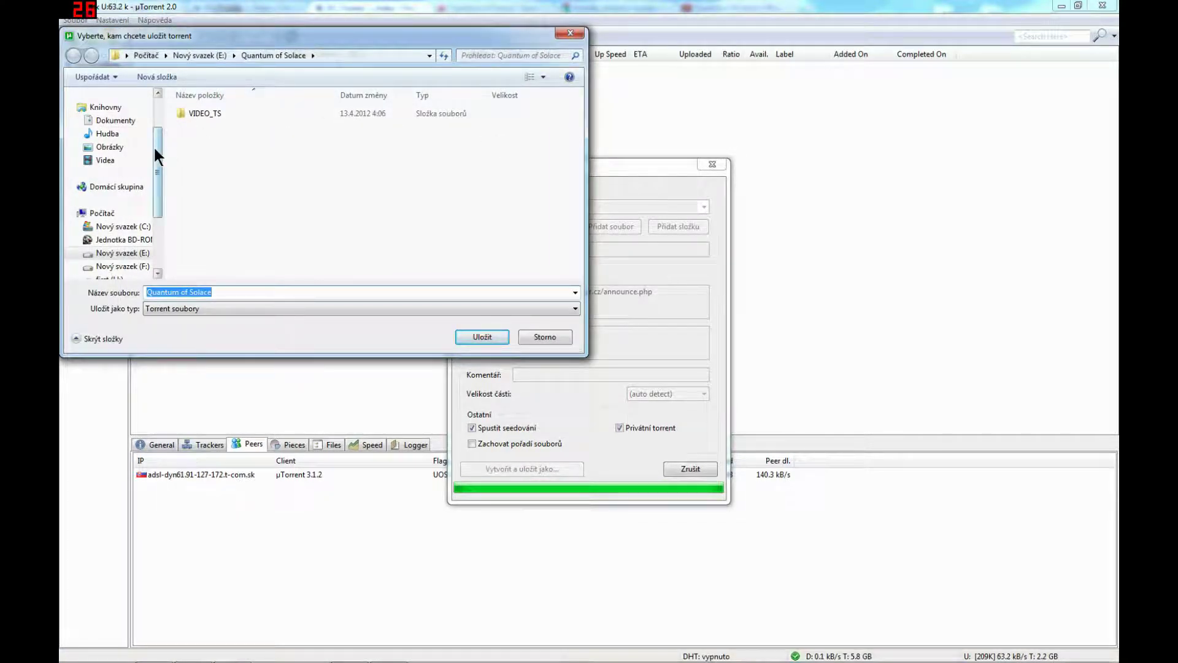
drag(154, 145, 156, 106)
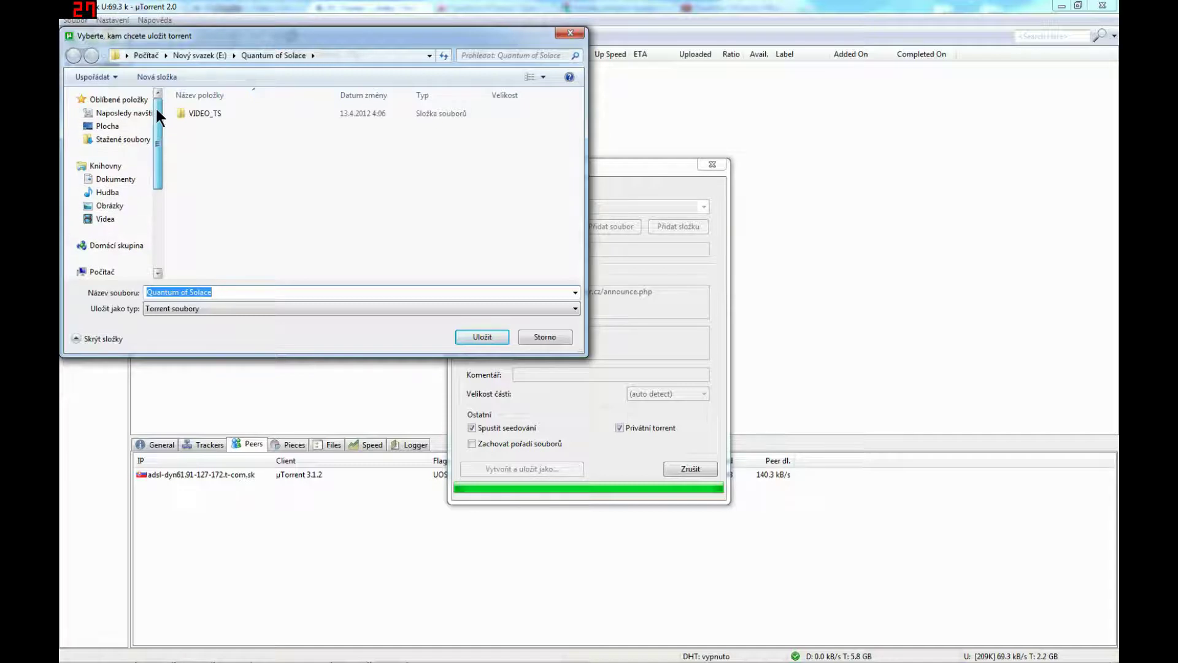
click(106, 127)
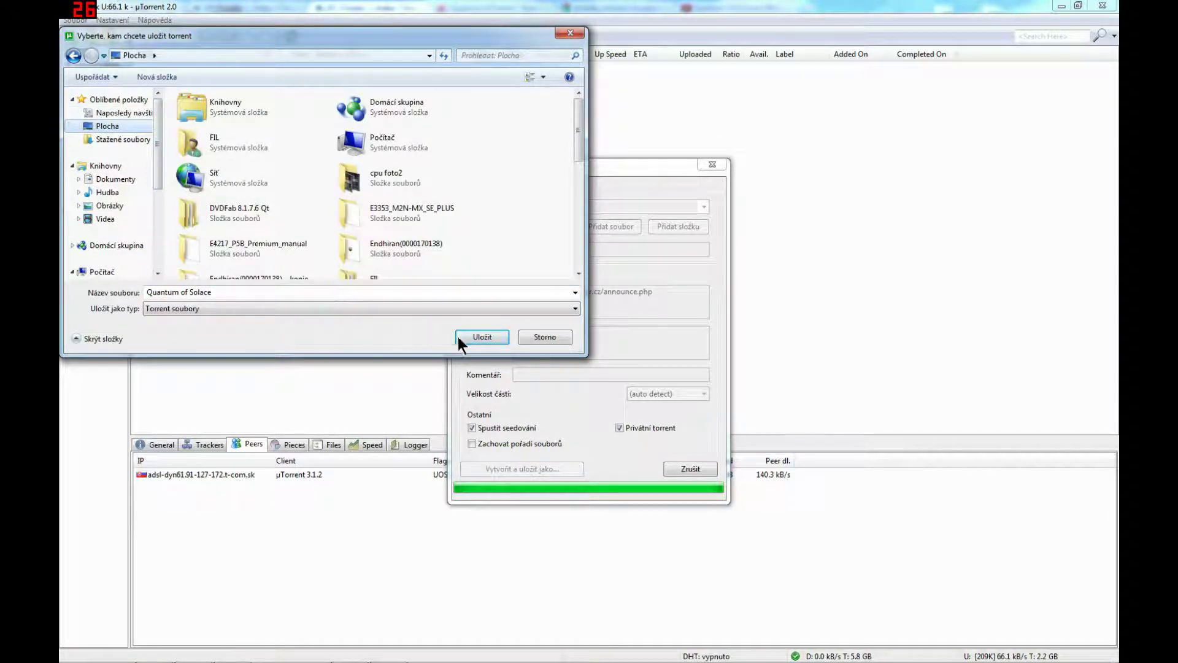
click(482, 338)
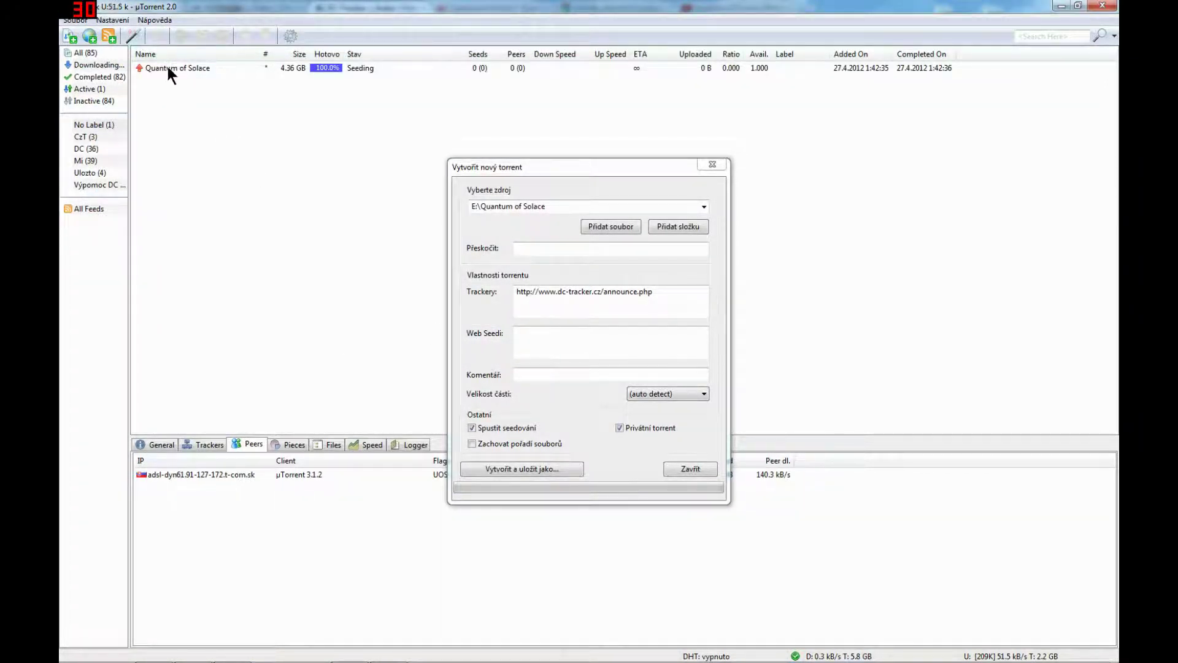
click(691, 469)
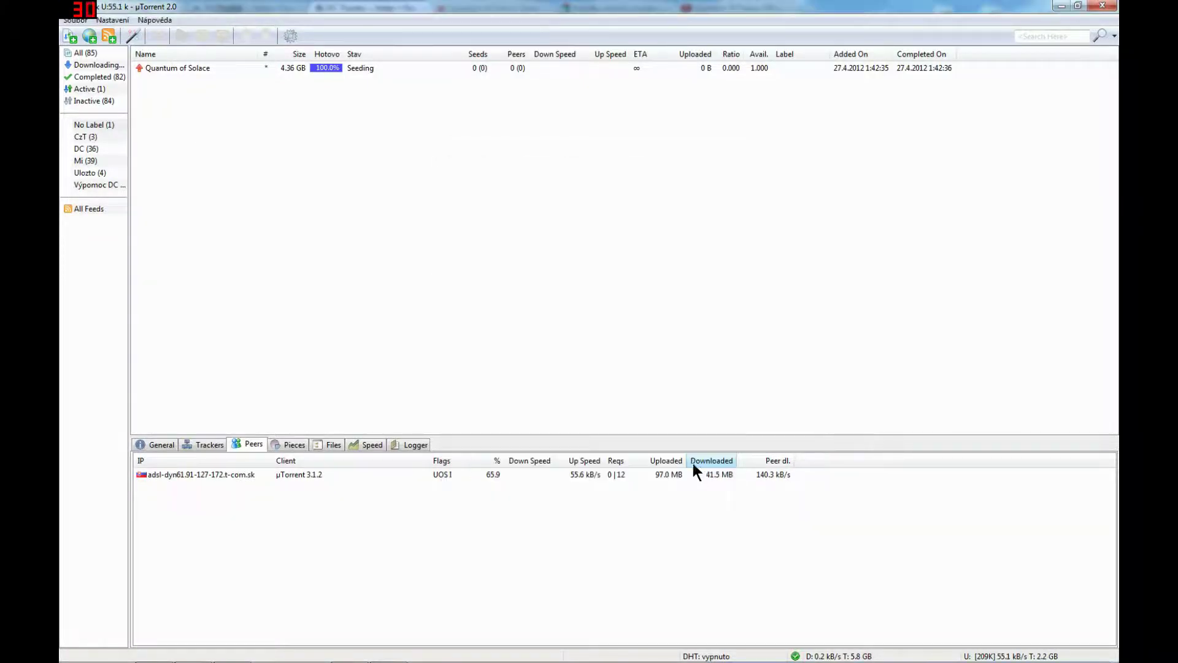
- Switch to the DC-Tracker upload page in the browser and attach the Quantum of Solace torrent from the desktop
click(1061, 6)
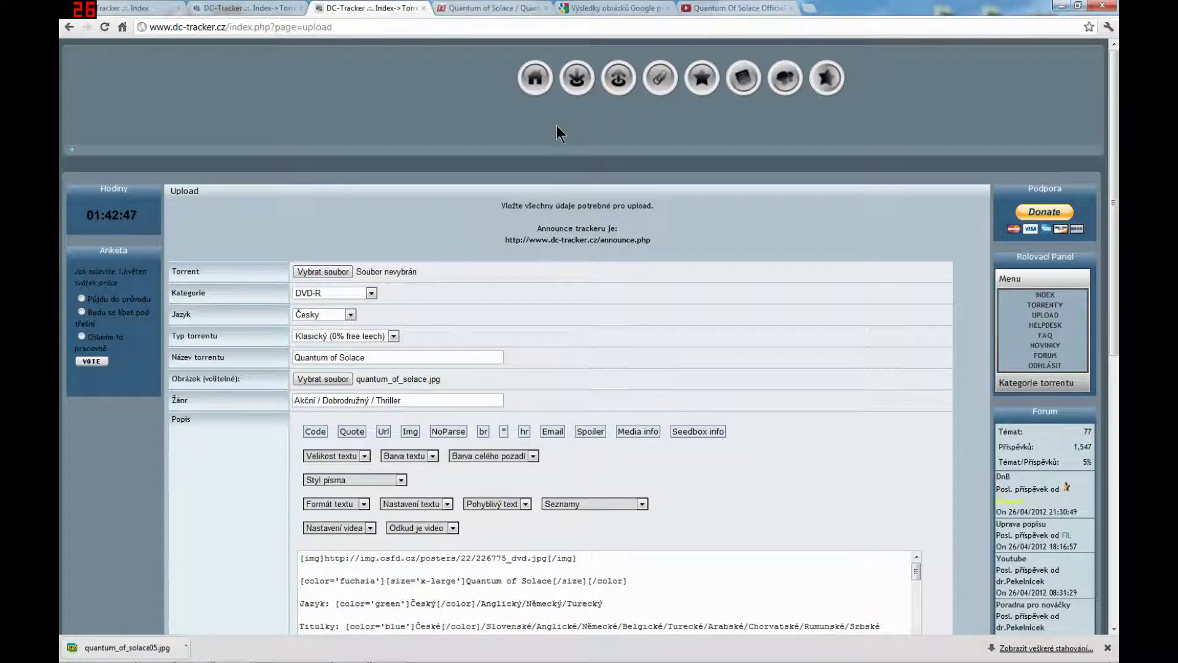
click(324, 271)
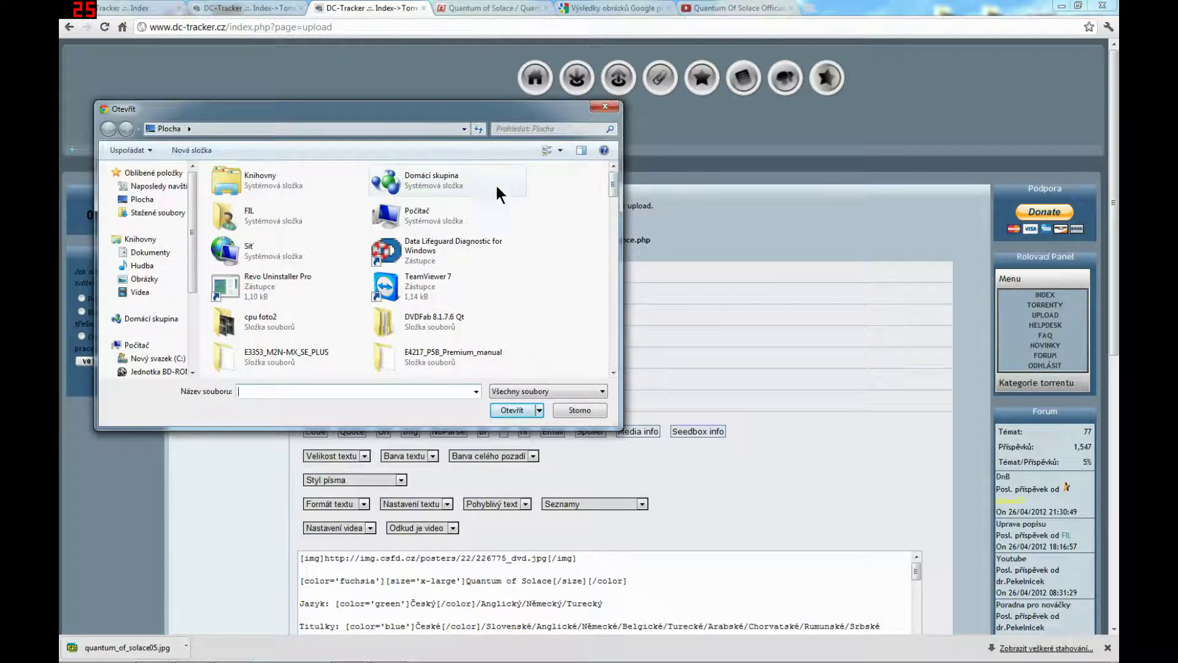
drag(613, 183, 614, 320)
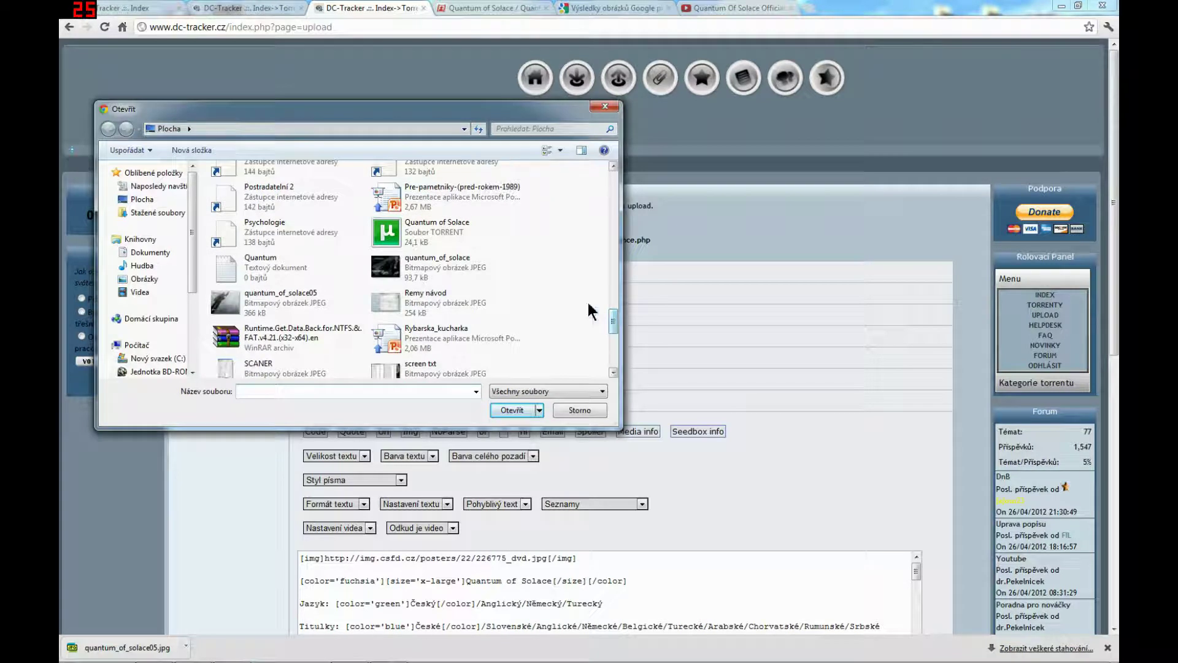
click(392, 232)
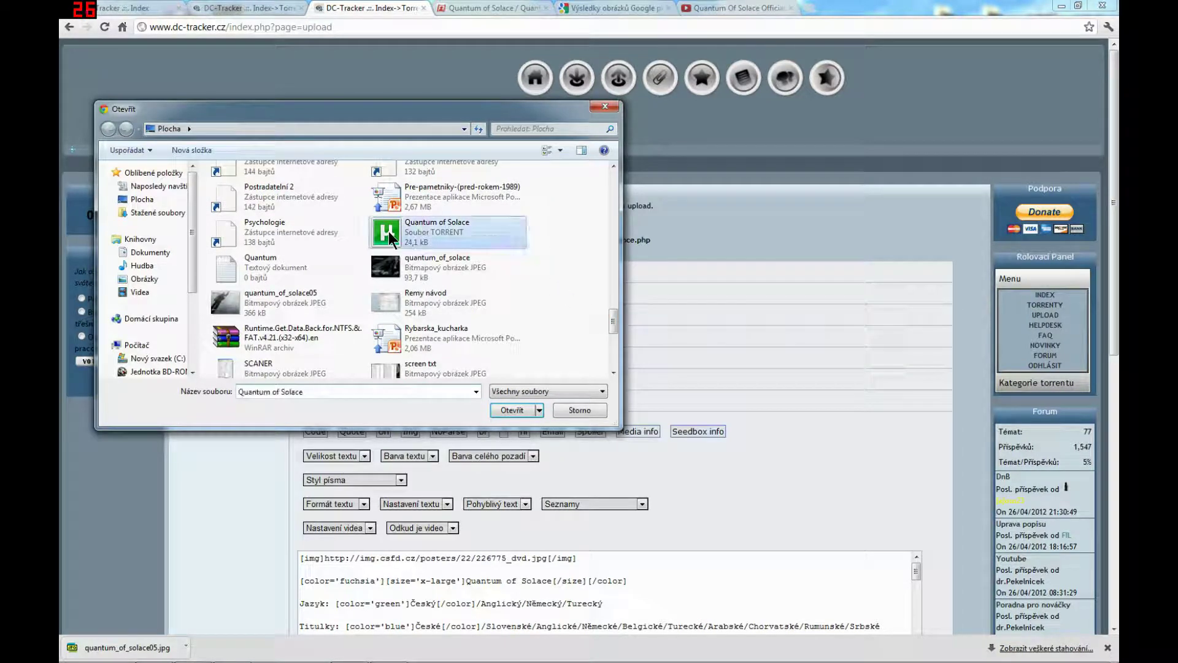
click(503, 411)
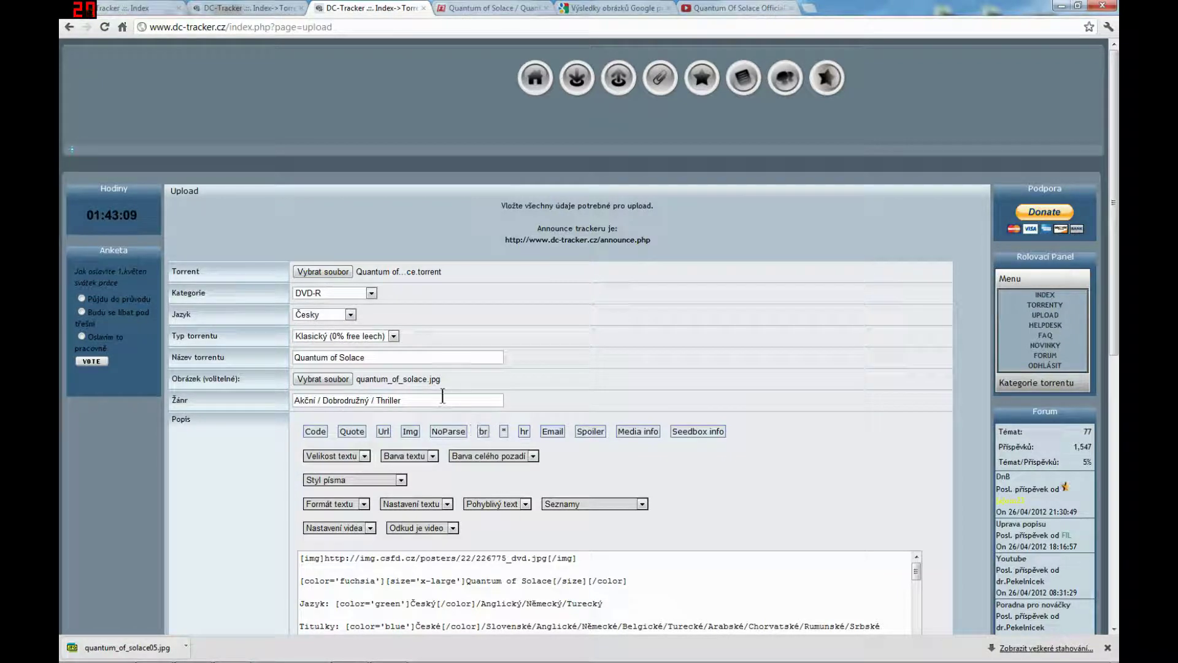
- Review the completed upload form, including the full description and the screenshots, and submit it
scroll(528, 381, down, 3)
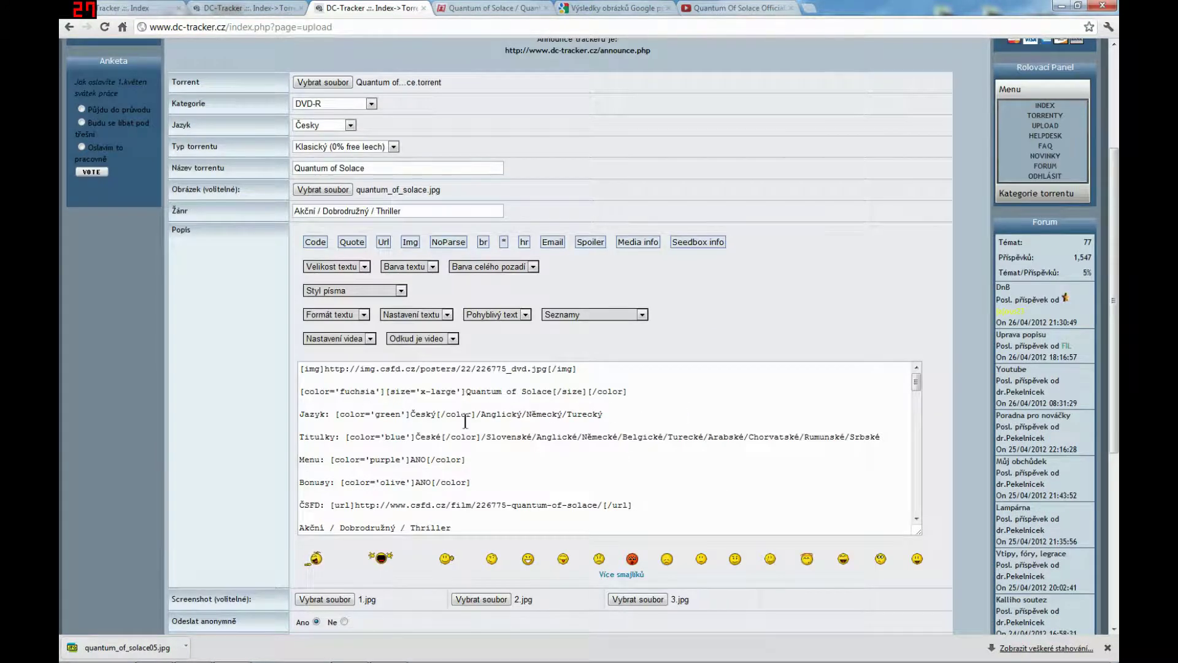
scroll(692, 407, up, 1)
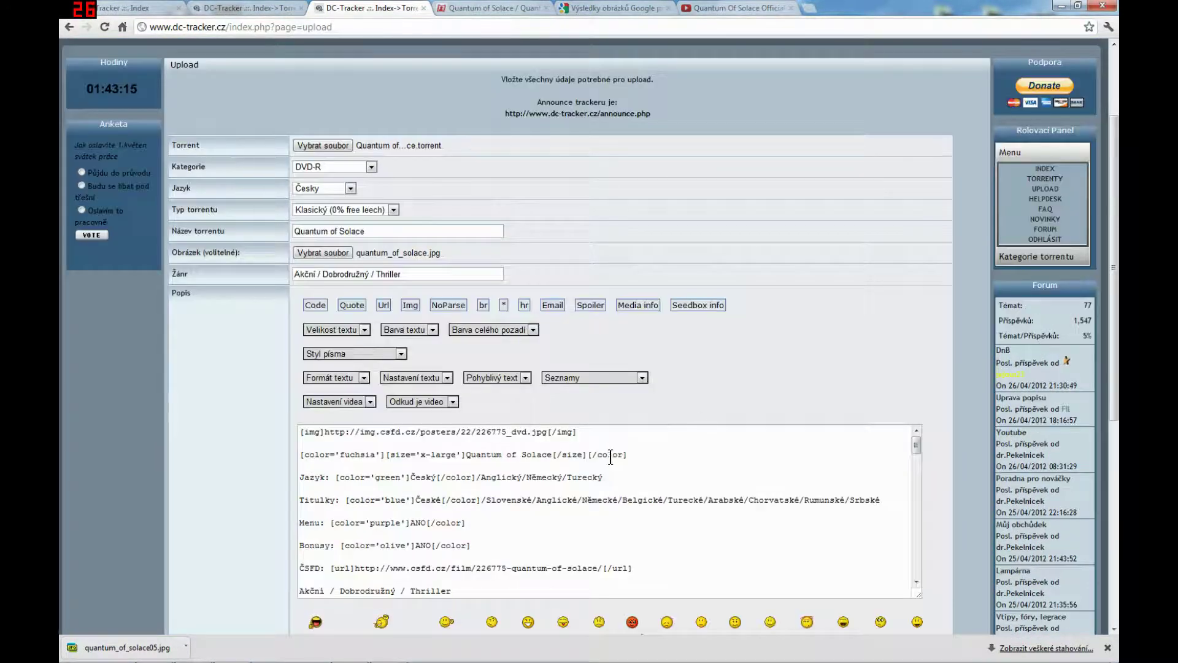
scroll(608, 457, down, 1)
scroll(540, 513, down, 12)
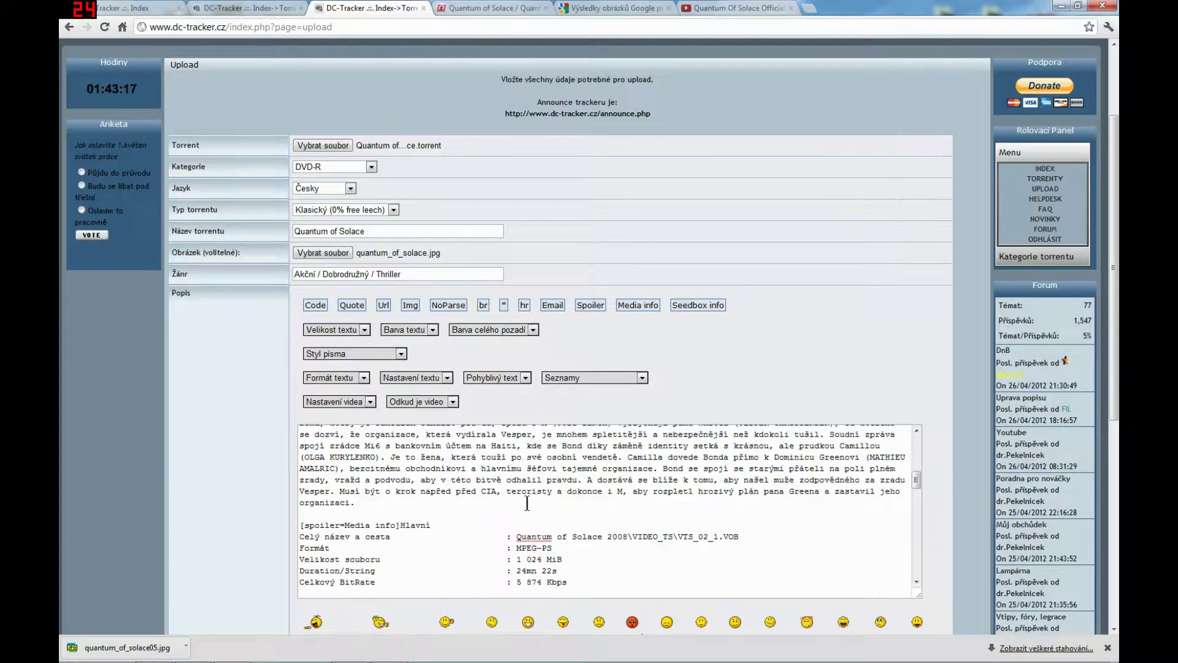
scroll(475, 493, down, 10)
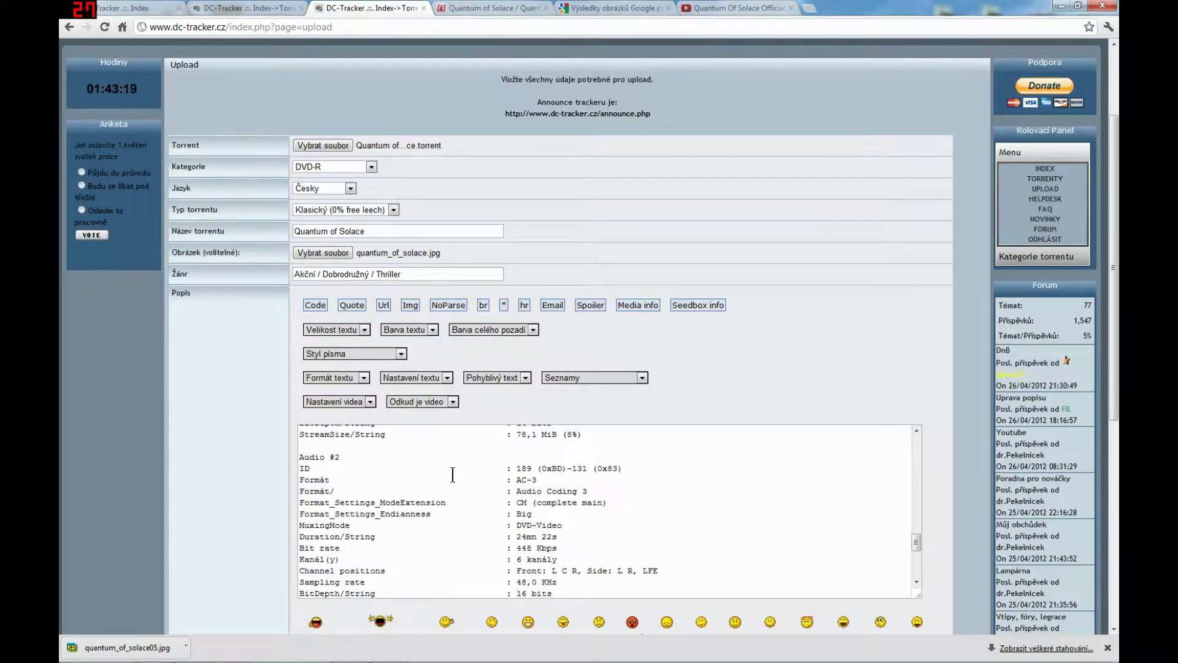
scroll(430, 471, down, 3)
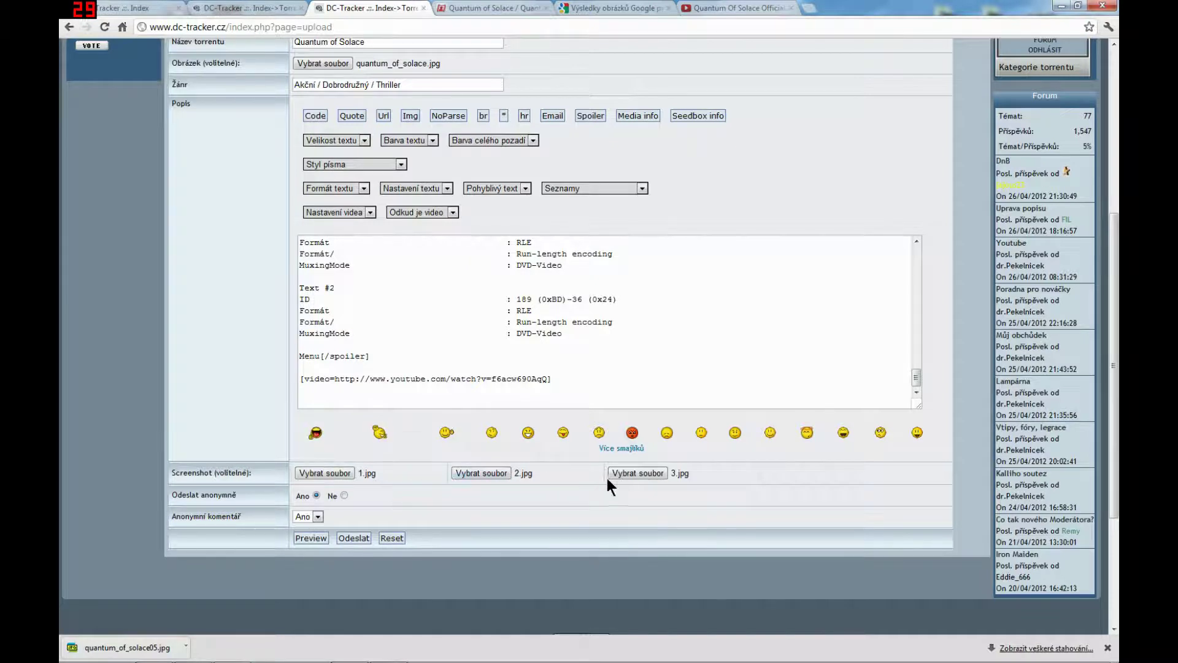
click(353, 539)
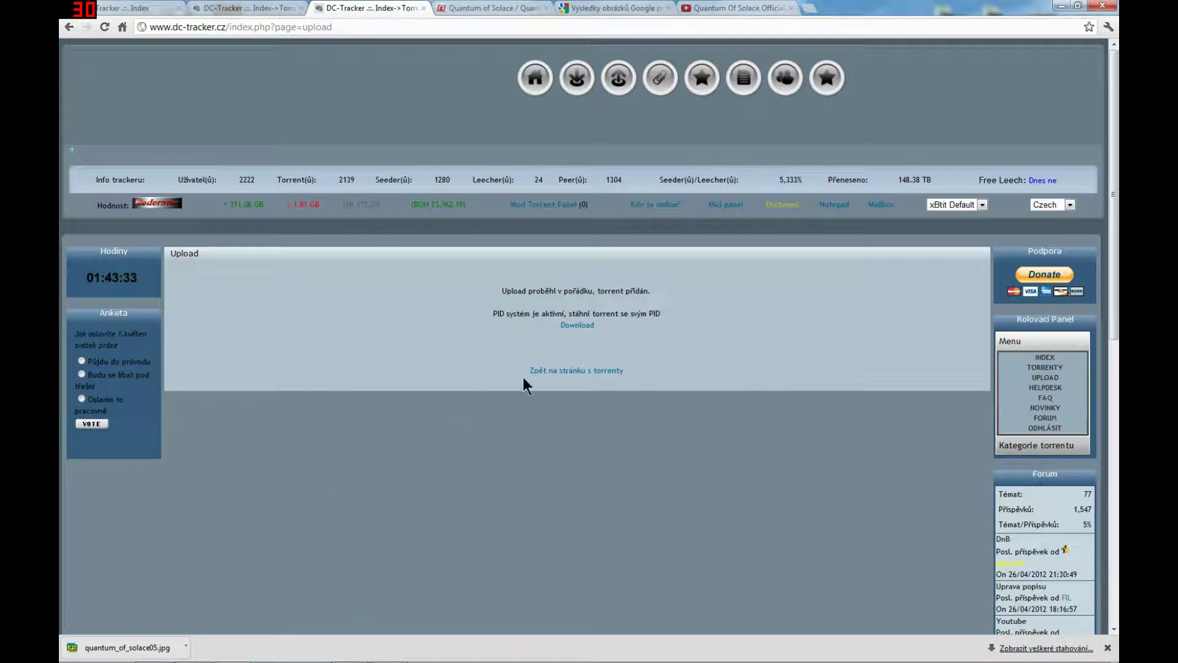
- Download the PID torrent to the desktop as [DC-Tracker.cz]Quantum of Solace and check the Shout Box on the tracker's index page
click(571, 329)
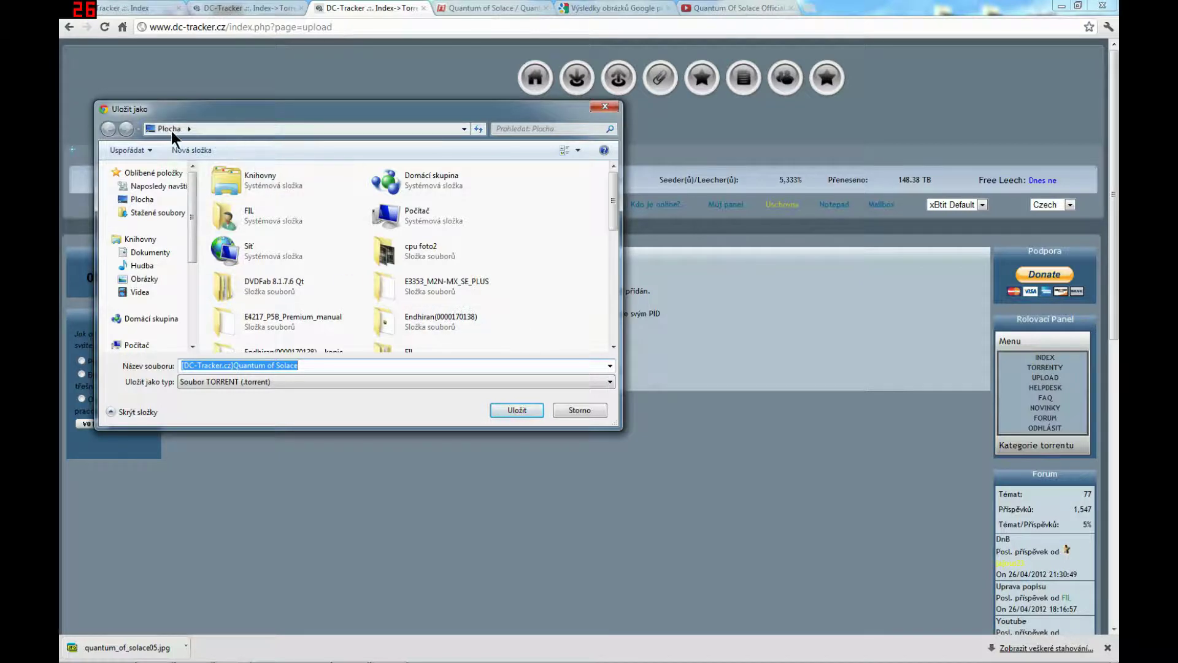
click(509, 409)
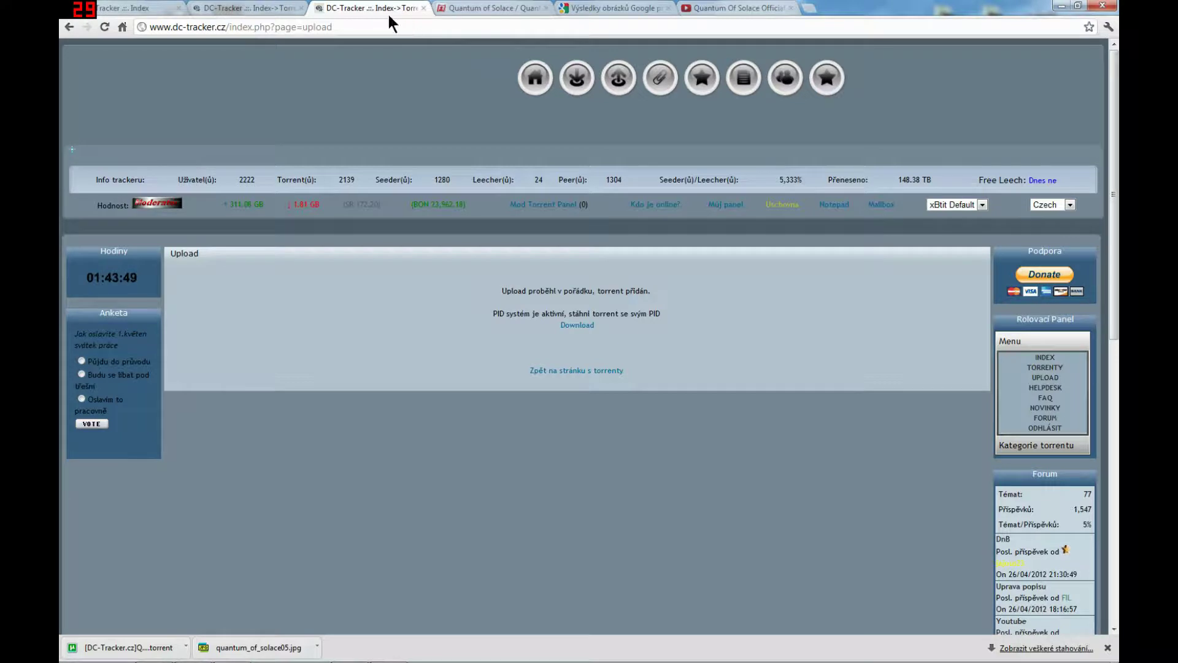
click(123, 11)
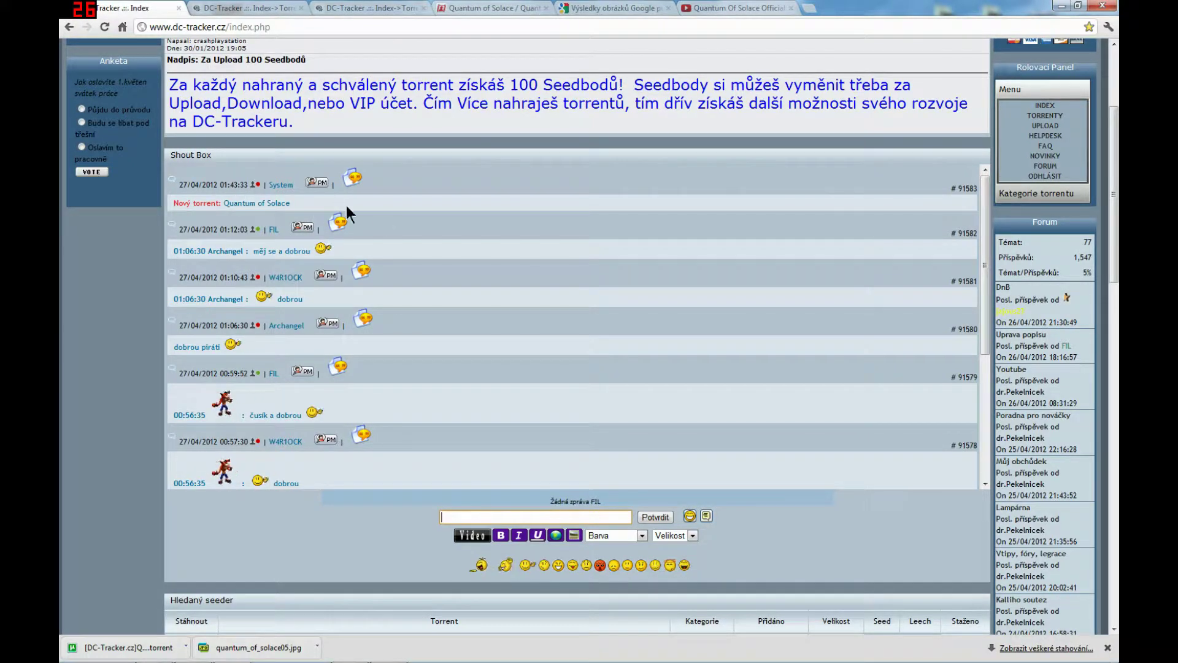
scroll(378, 216, up, 1)
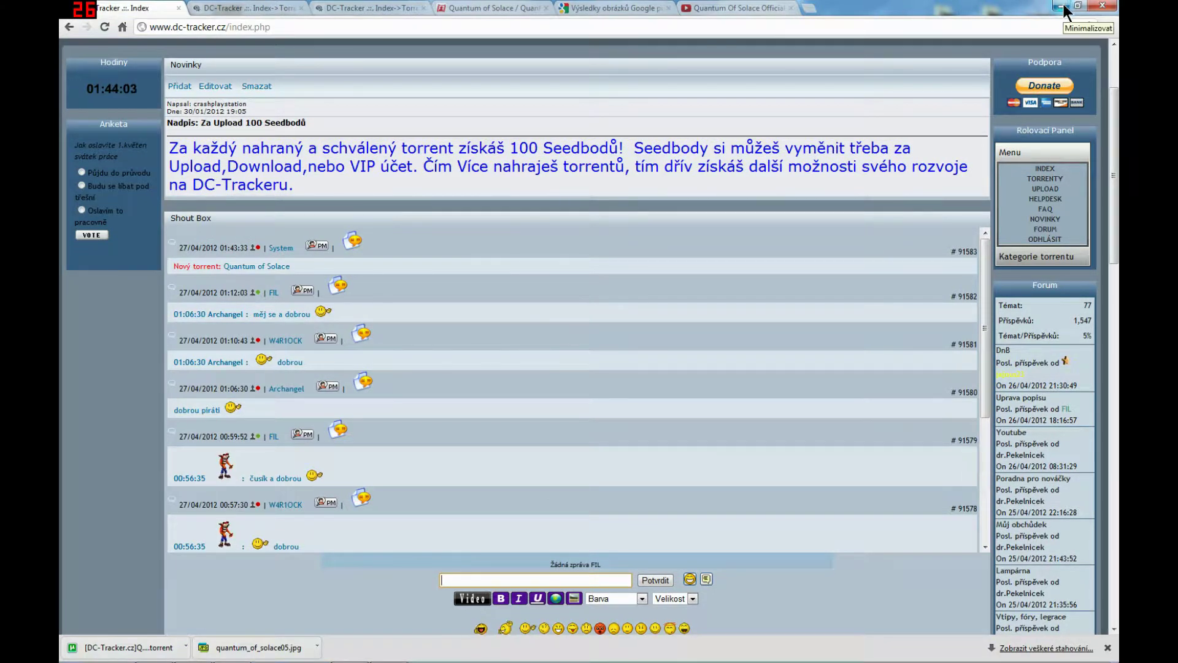
scroll(521, 300, up, 1)
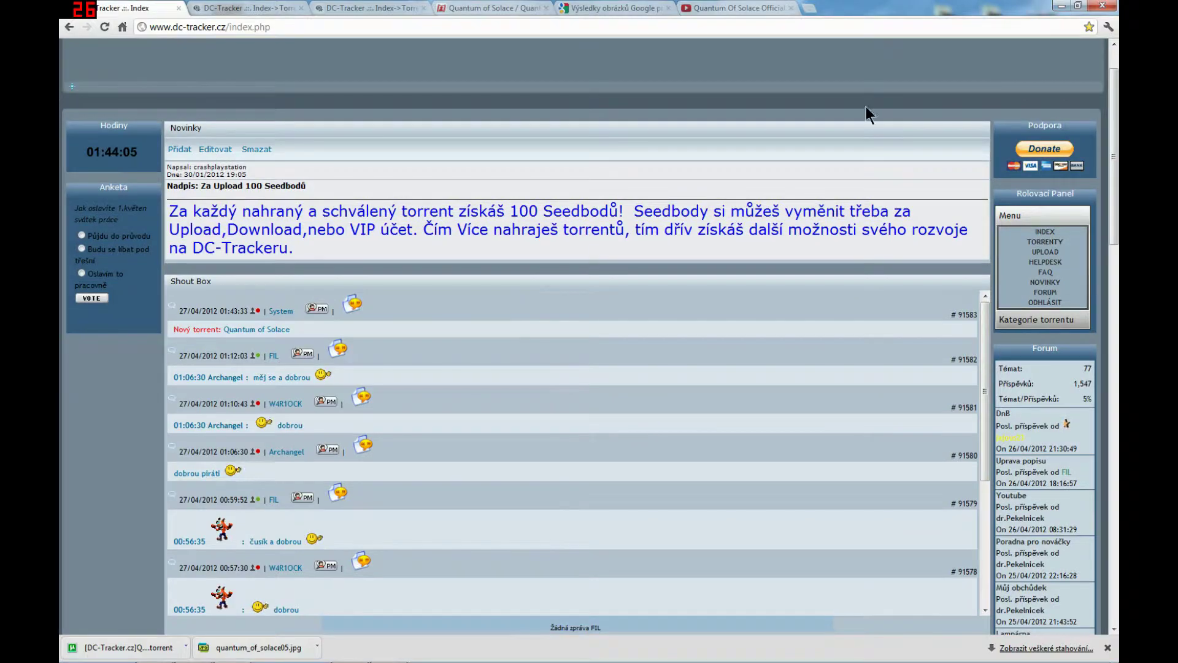
- Minimise the browser, open the downloaded [DC-Tracker.cz]Quantum of Solace torrent from the desktop in µTorrent, and load its trackers into the existing torrent
click(1061, 6)
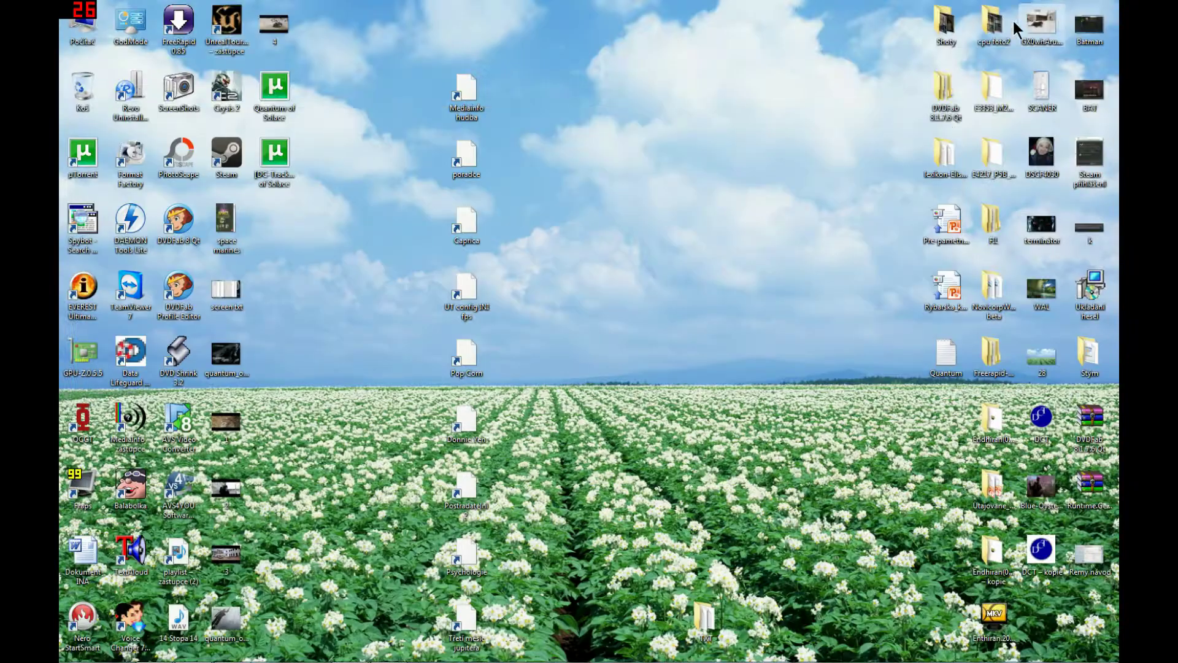
double_click(273, 161)
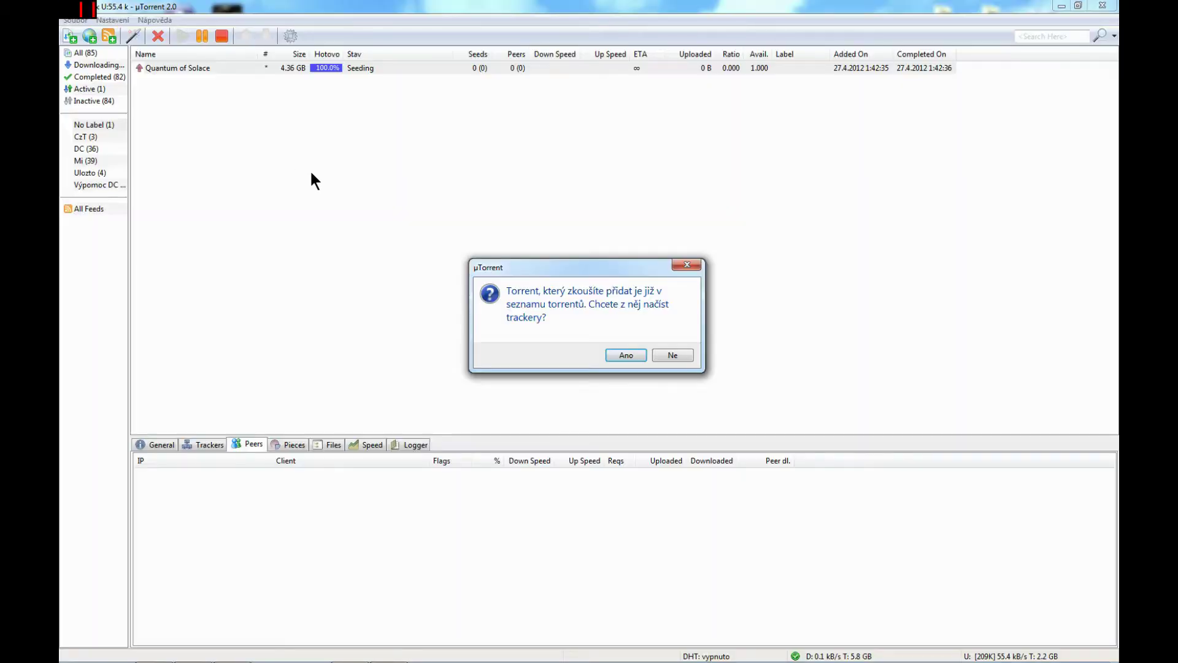
click(625, 355)
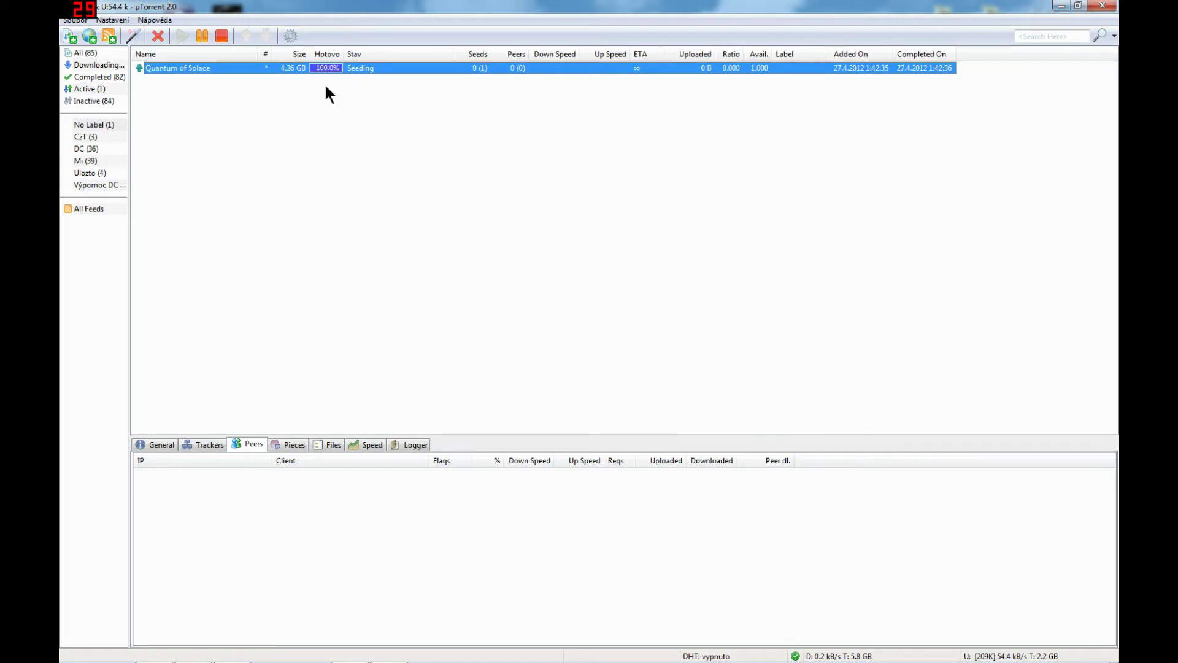
- Assign the label Mi to the Quantum of Solace torrent and minimise µTorrent
right_click(243, 70)
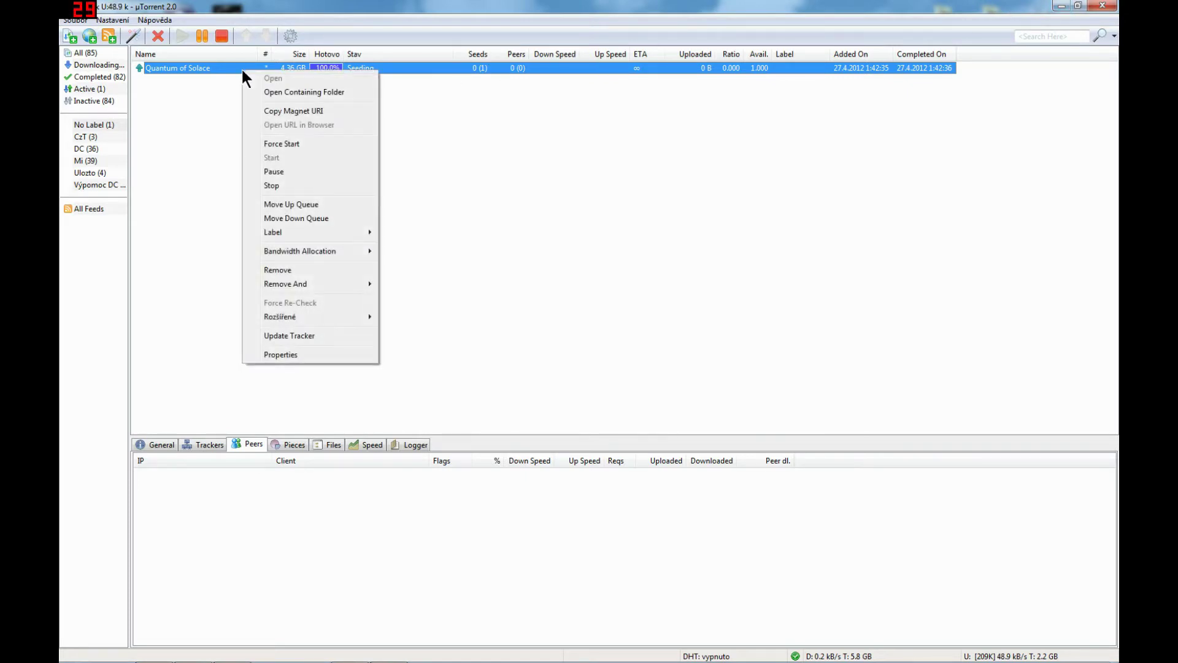
mouse_move(307, 231)
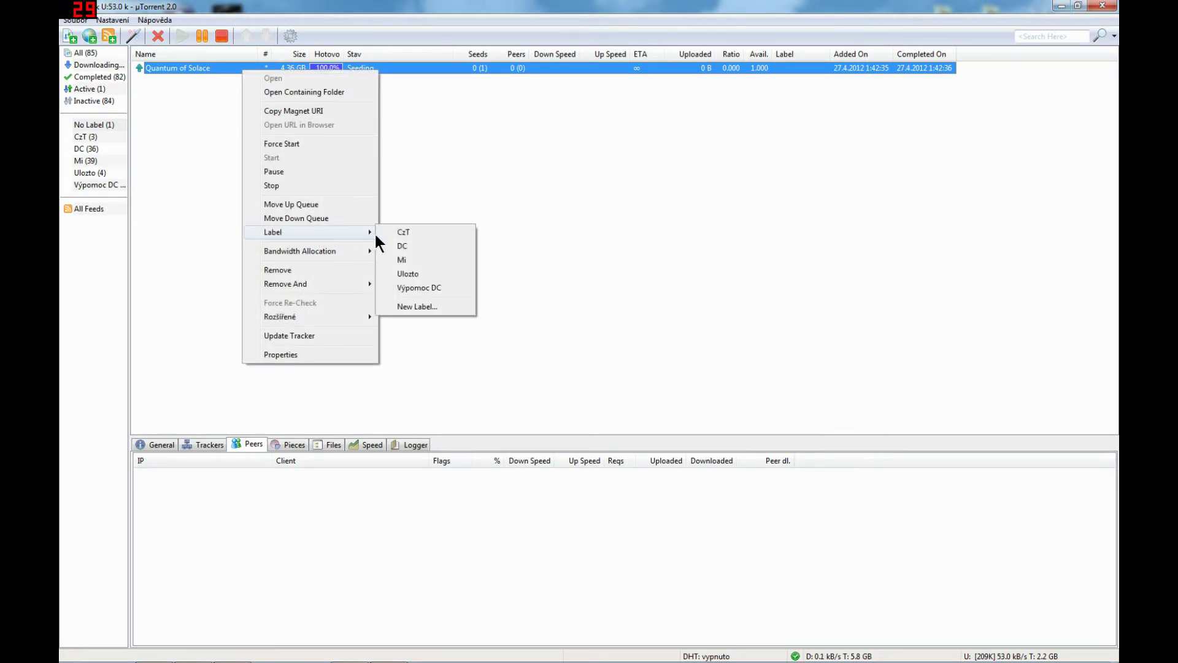
click(400, 260)
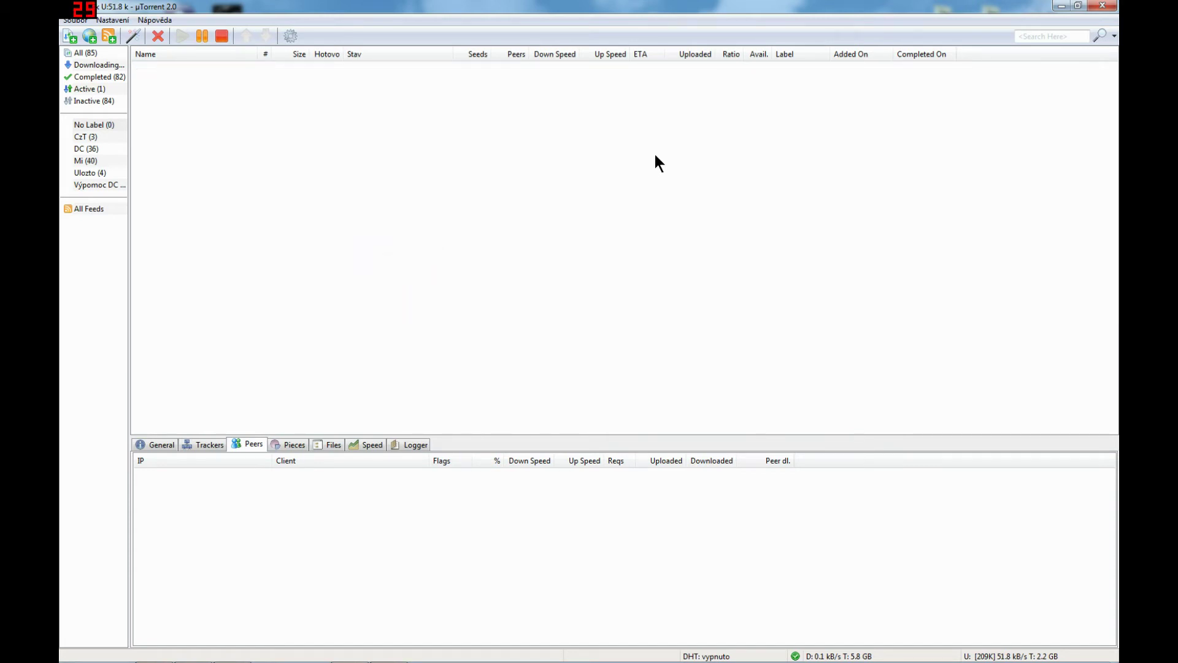
click(1061, 6)
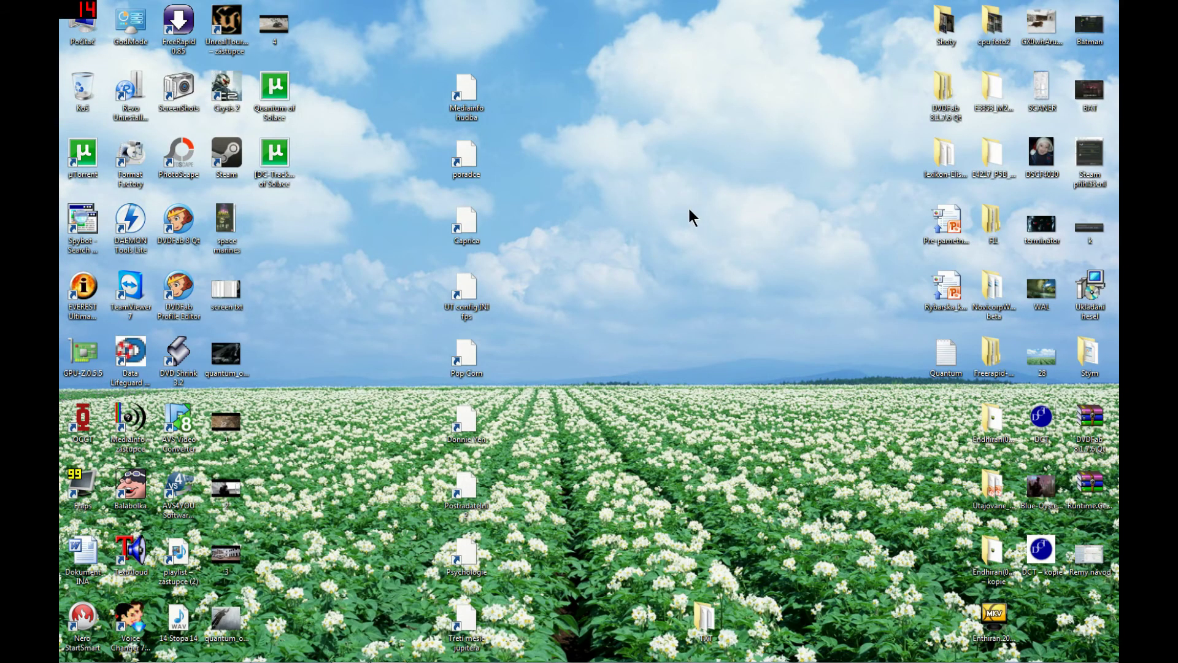